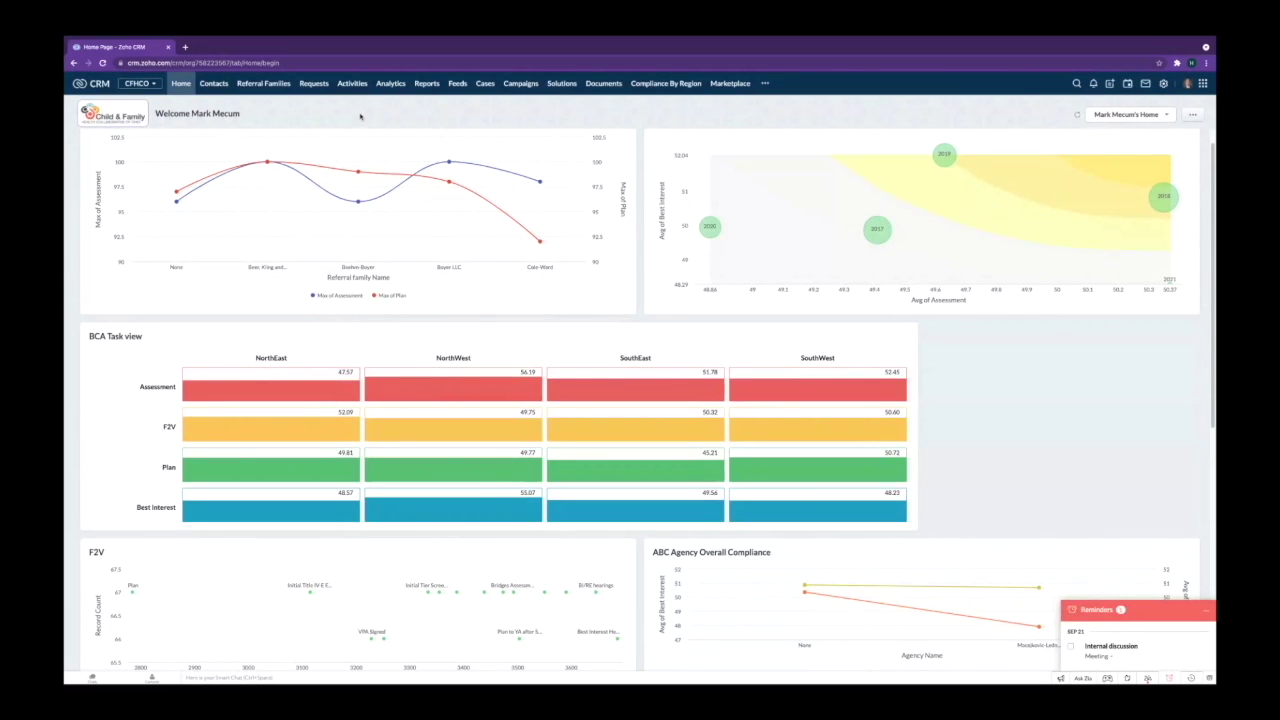
Review which modules were migrated in the data import history, and return to the home dashboard.
mouse_move(446, 166)
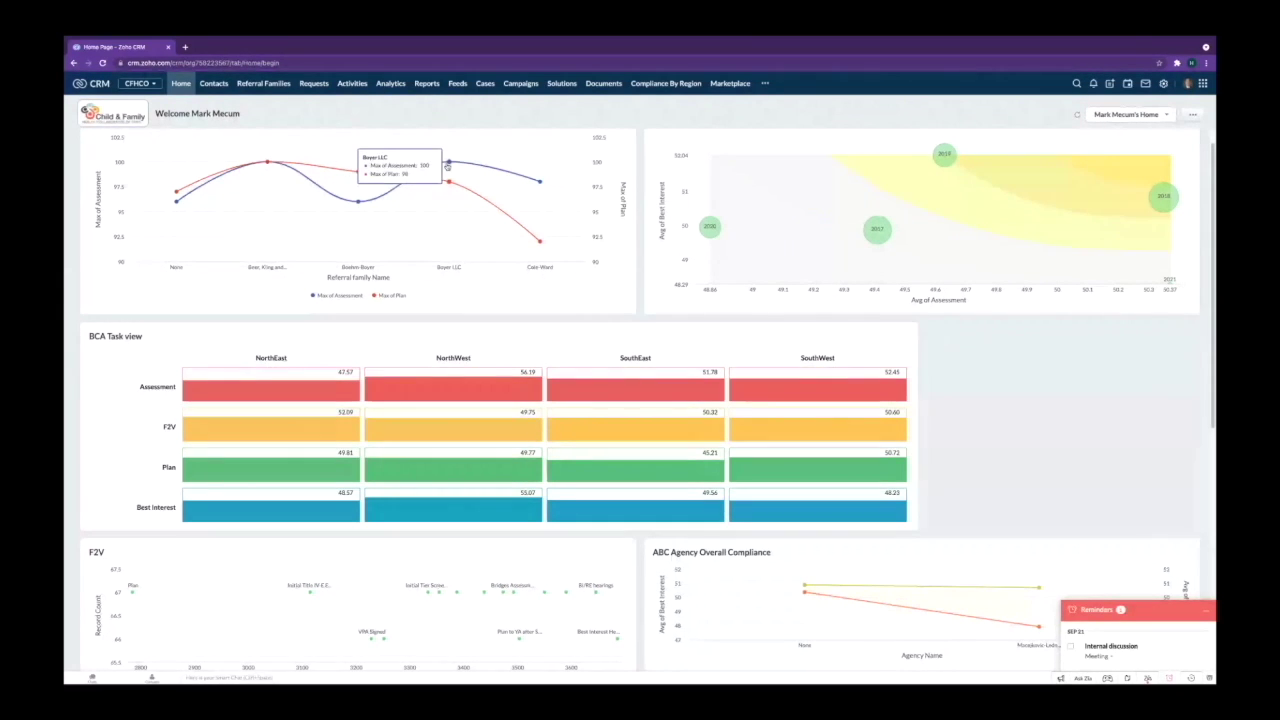
mouse_move(294, 171)
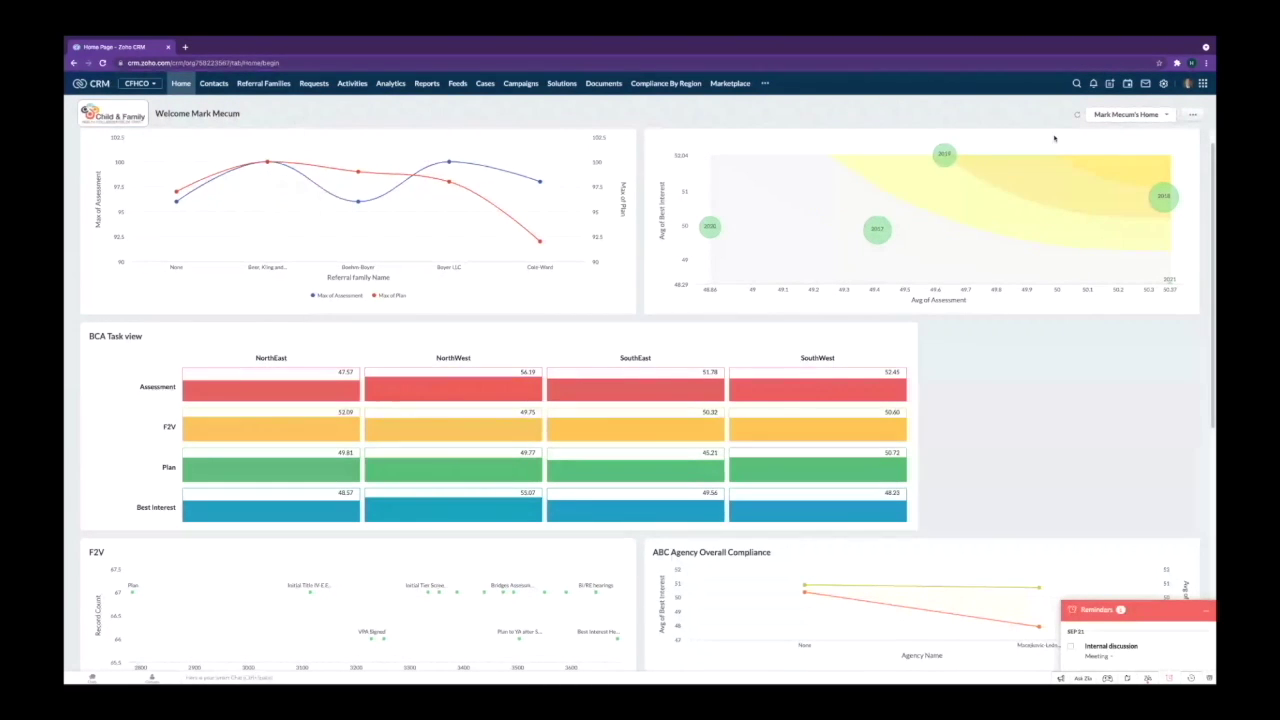
click(1163, 83)
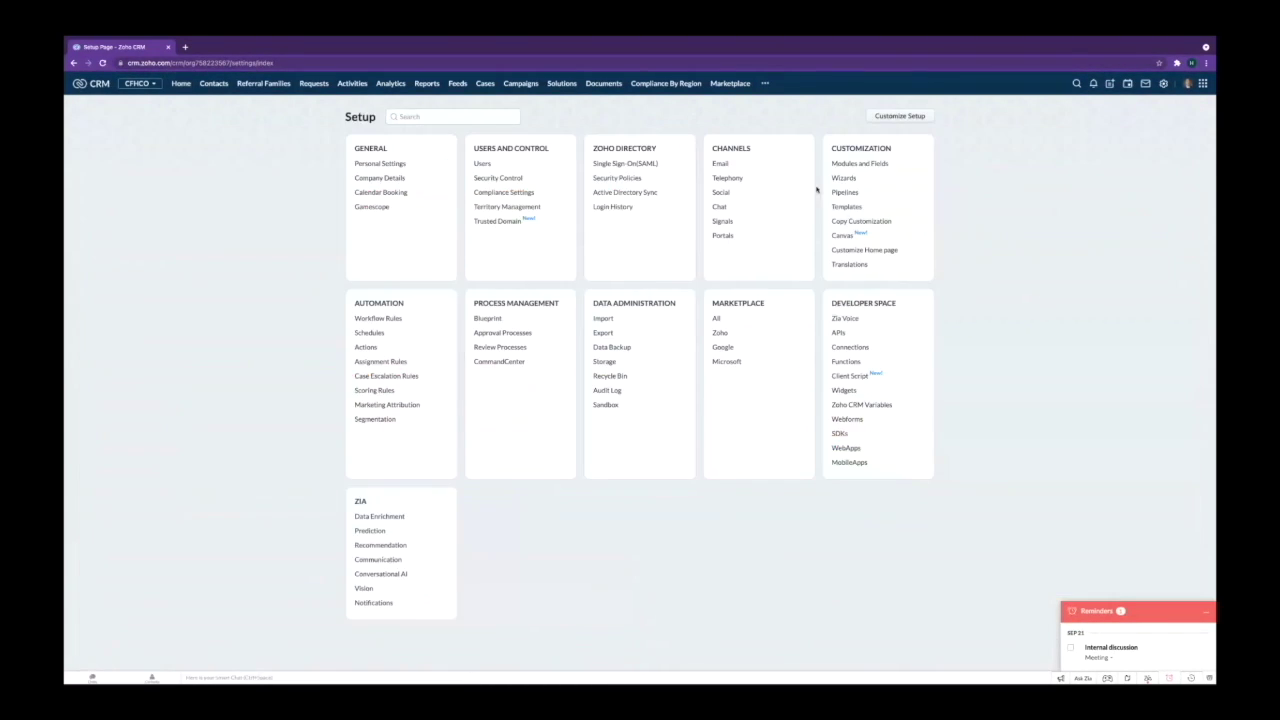
click(603, 318)
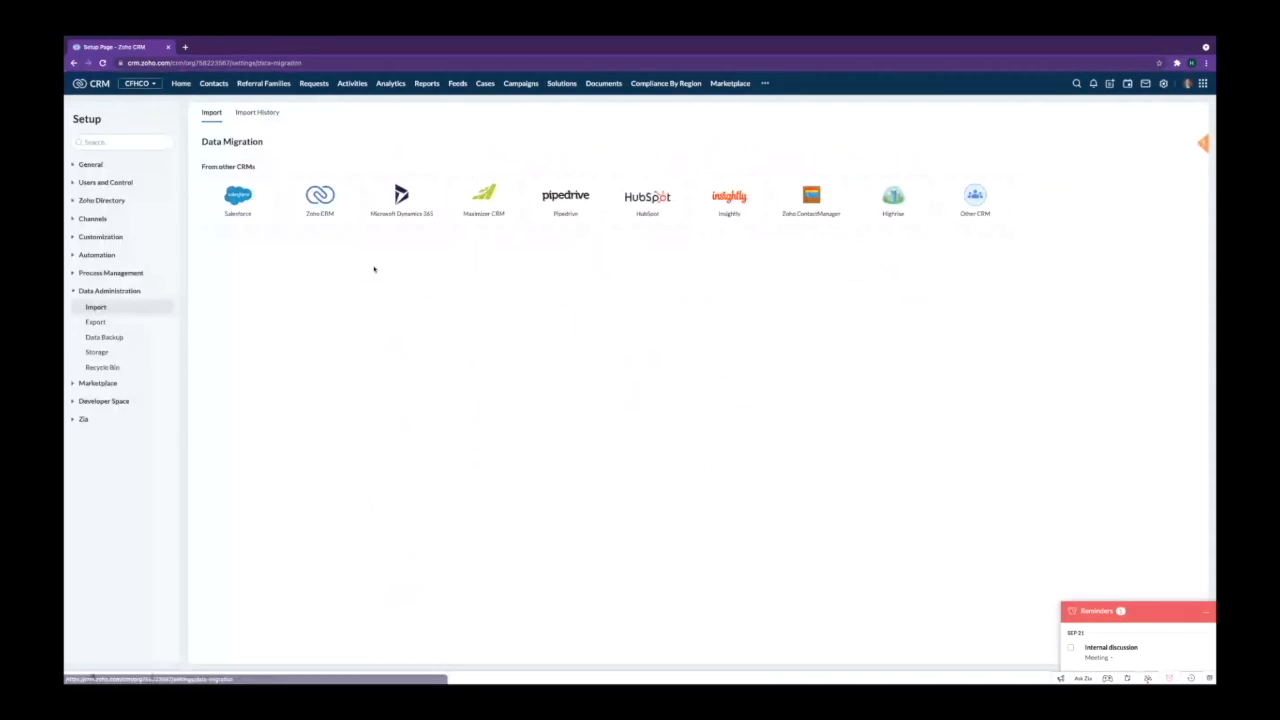
click(258, 113)
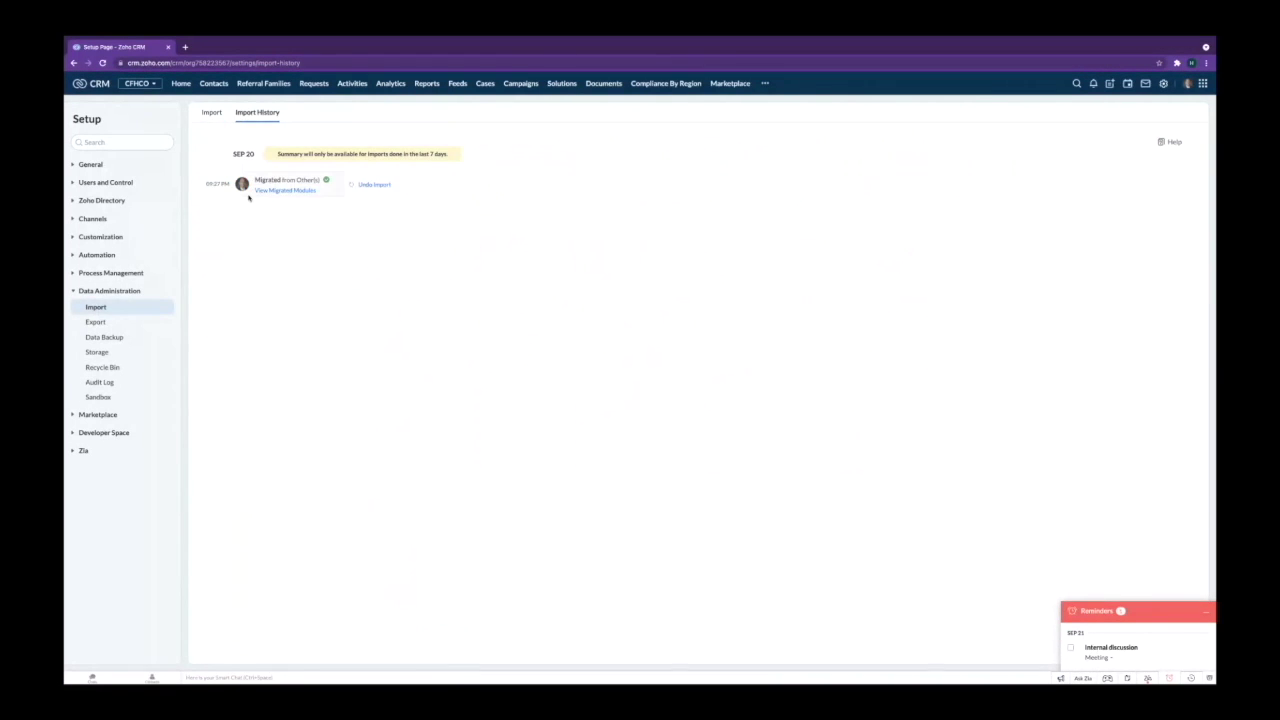
click(283, 191)
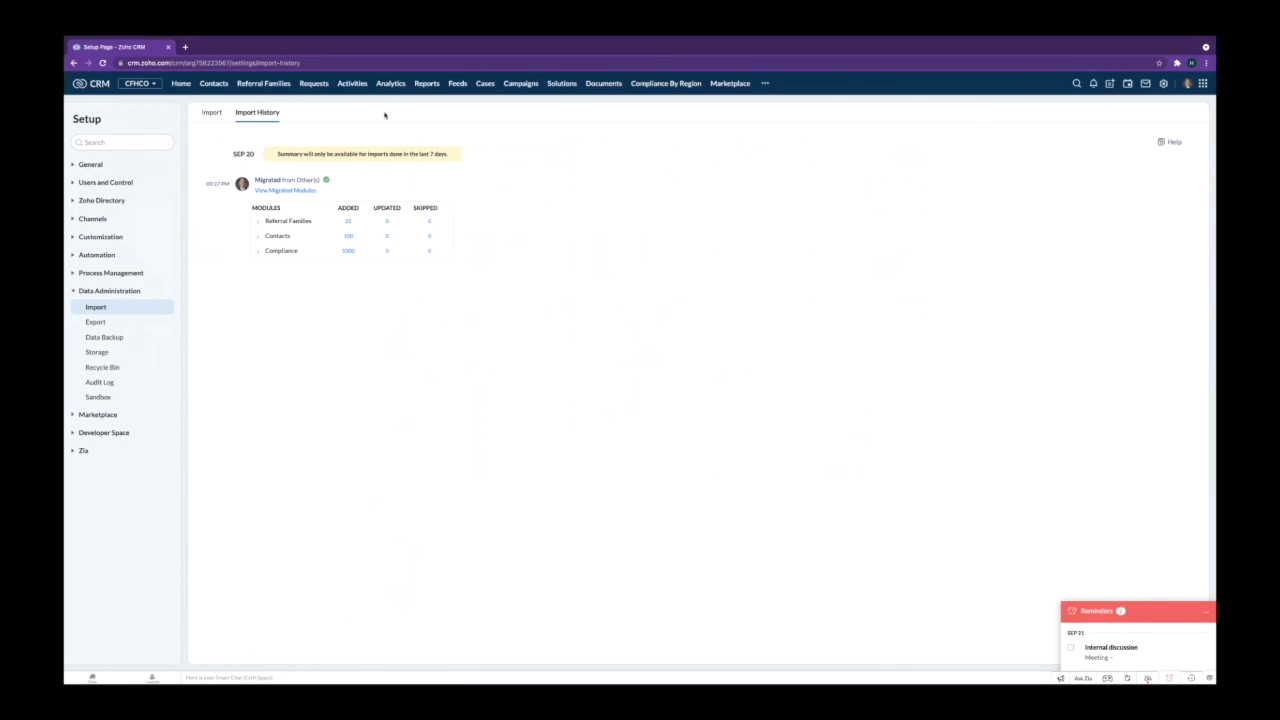
click(180, 84)
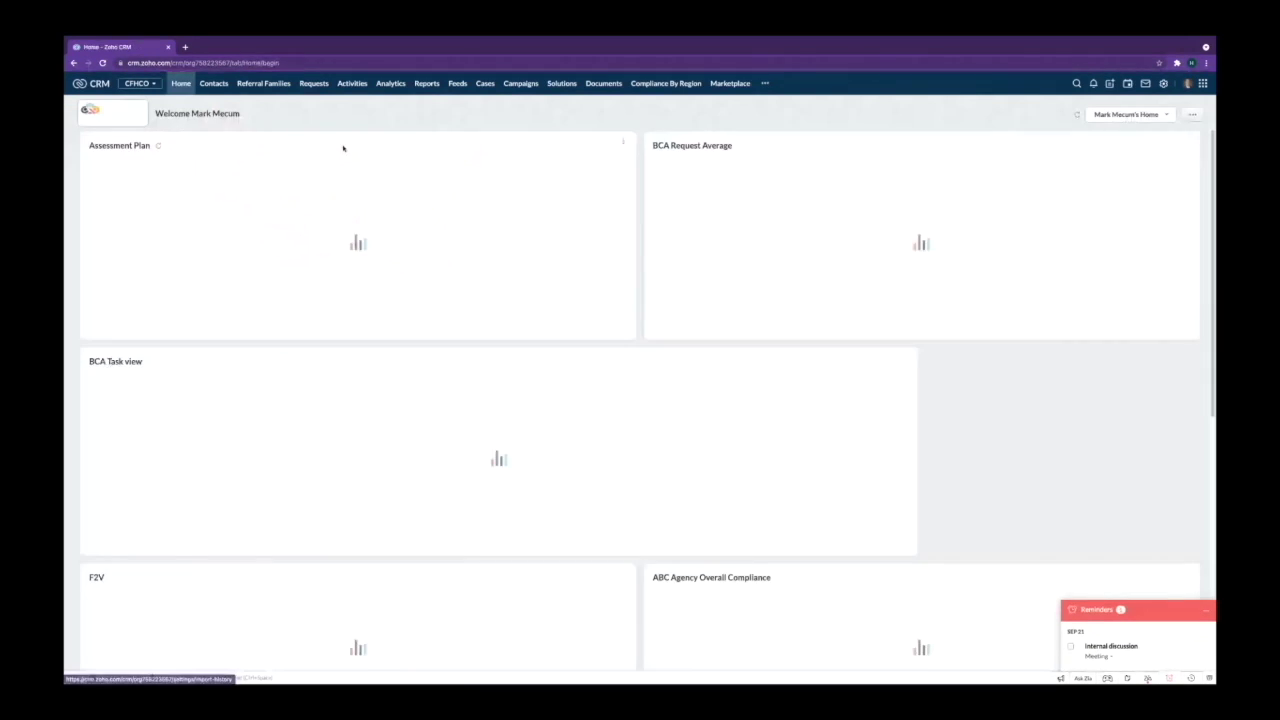
Switch to the trial CRM account beside Mockaroo and look through its Contacts, Accounts and Deals modules.
key(ctrl+Right)
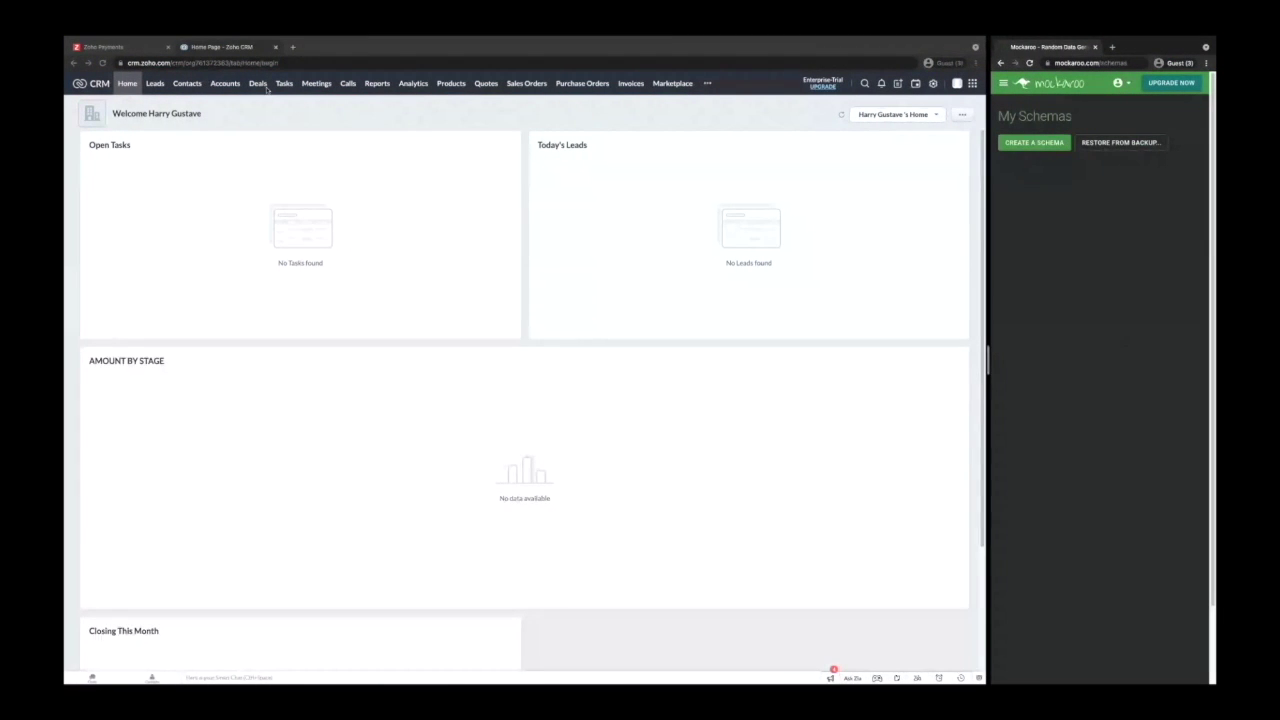
click(190, 86)
click(187, 84)
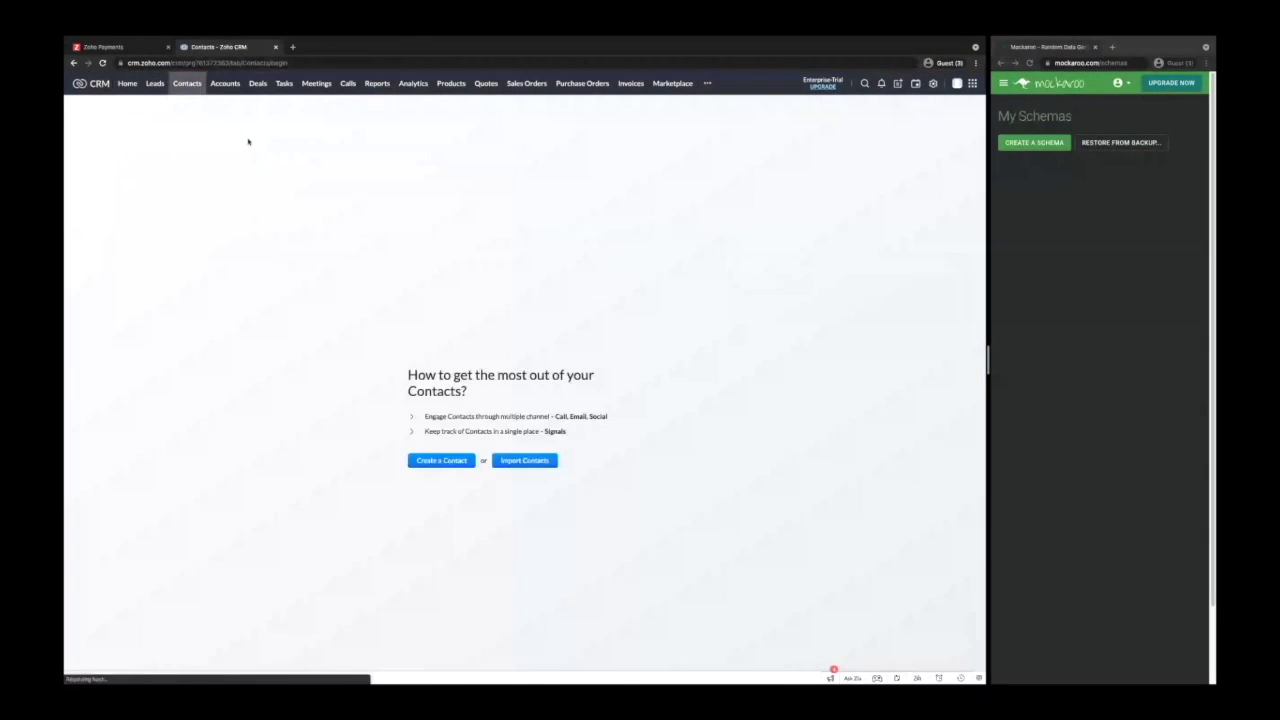
click(225, 84)
click(257, 84)
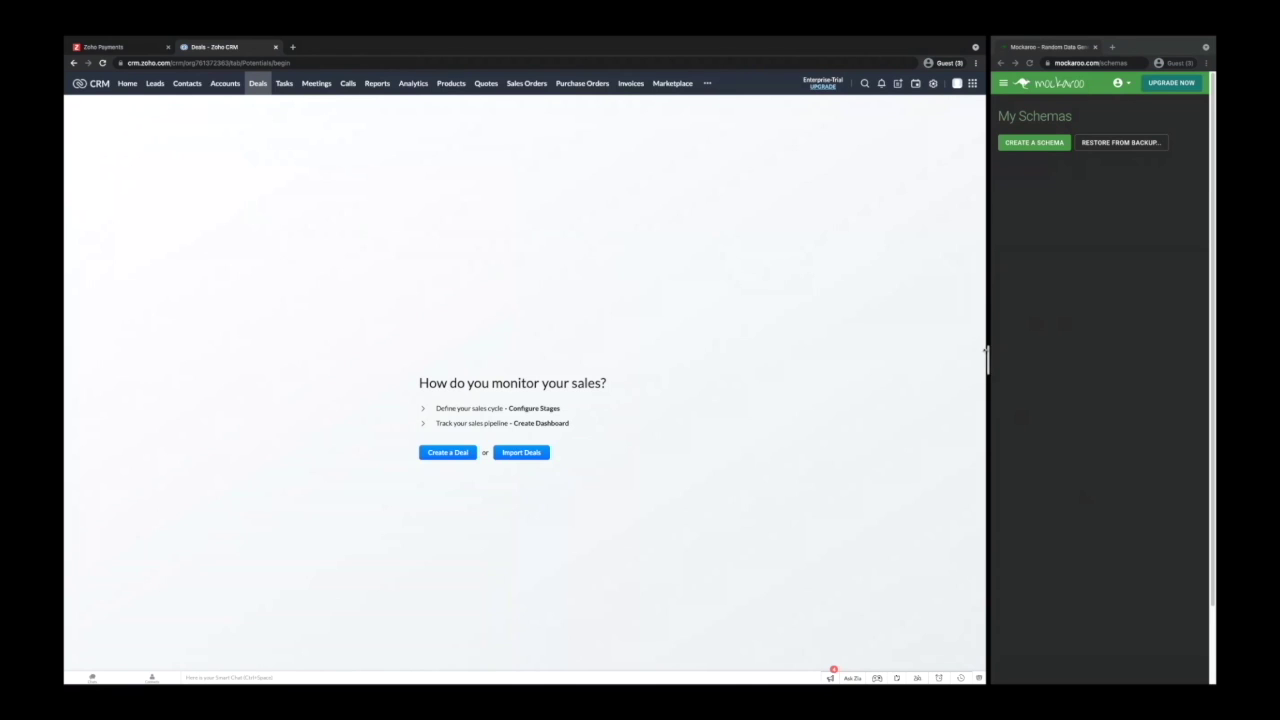
Open the Accounts module's Standard layout in the CRM setup and widen the Mockaroo window beside it.
click(933, 83)
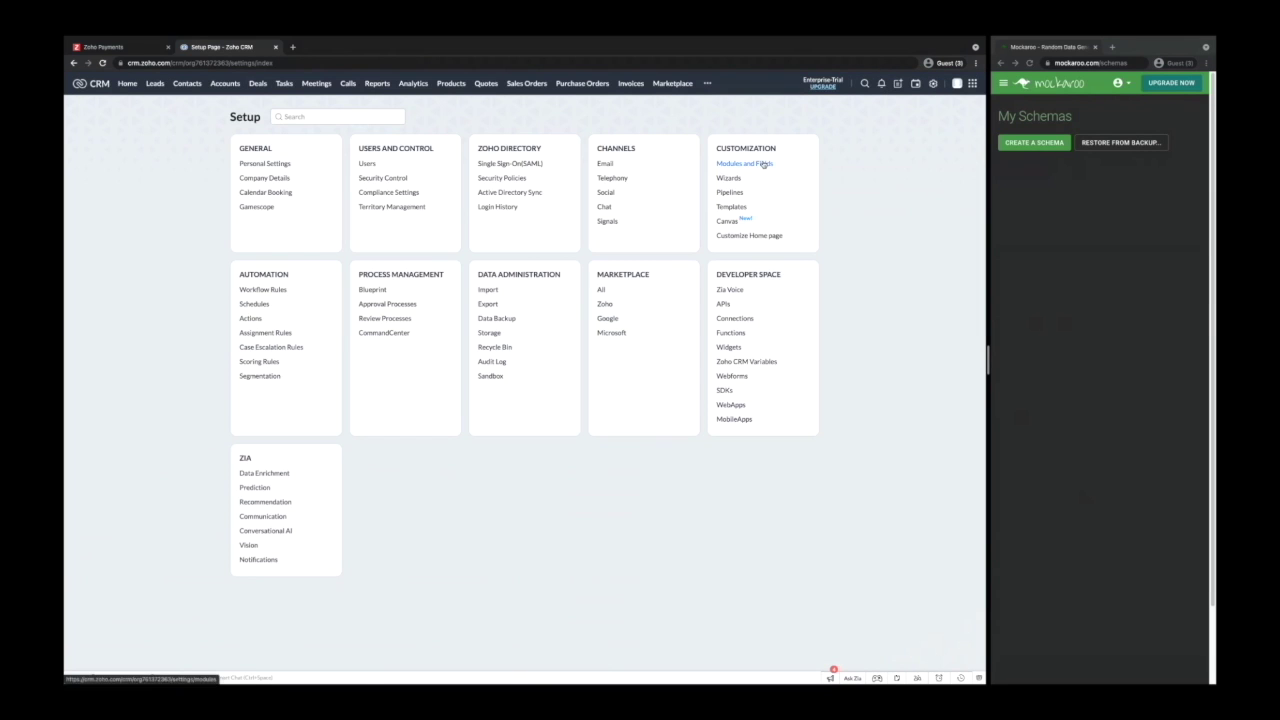
click(765, 164)
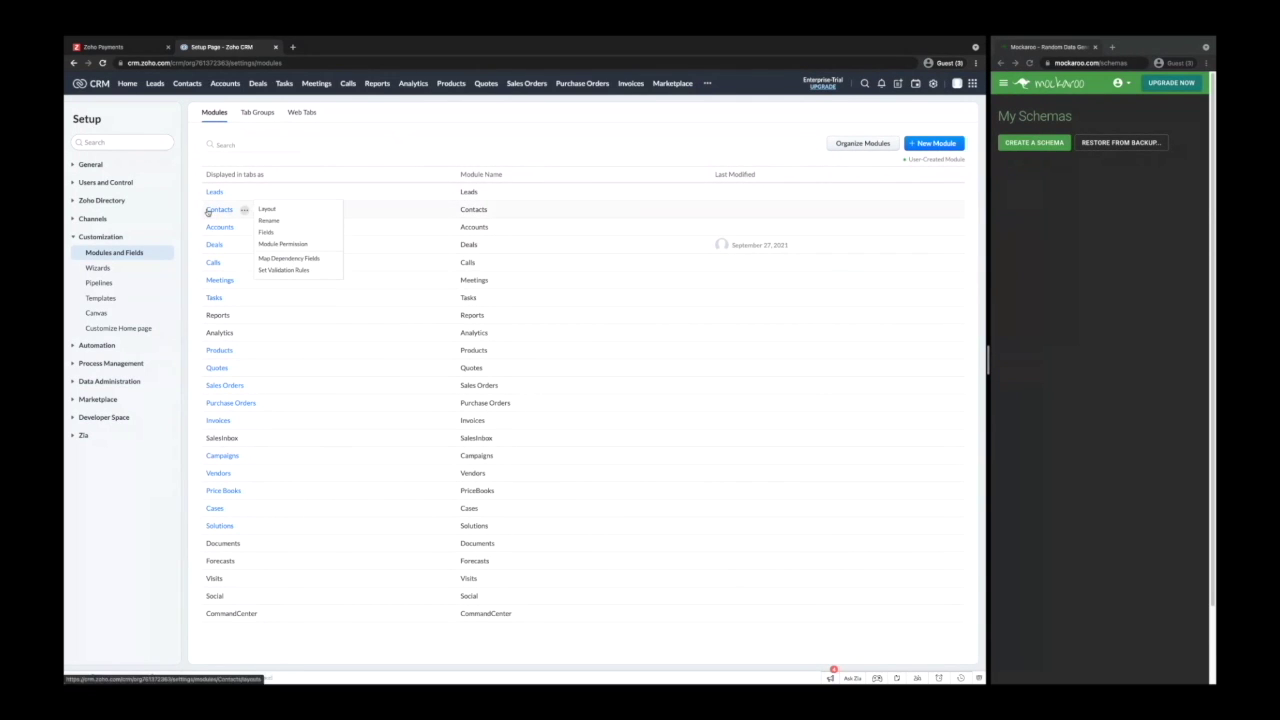
mouse_move(220, 230)
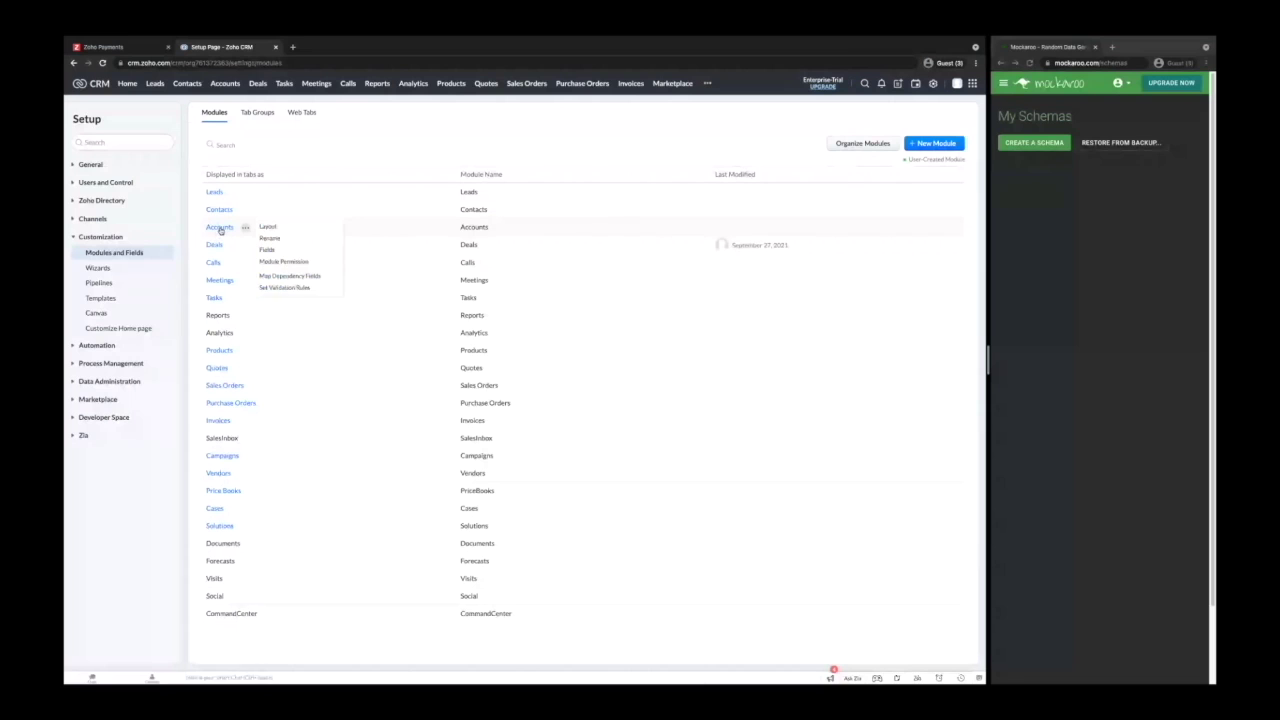
click(220, 230)
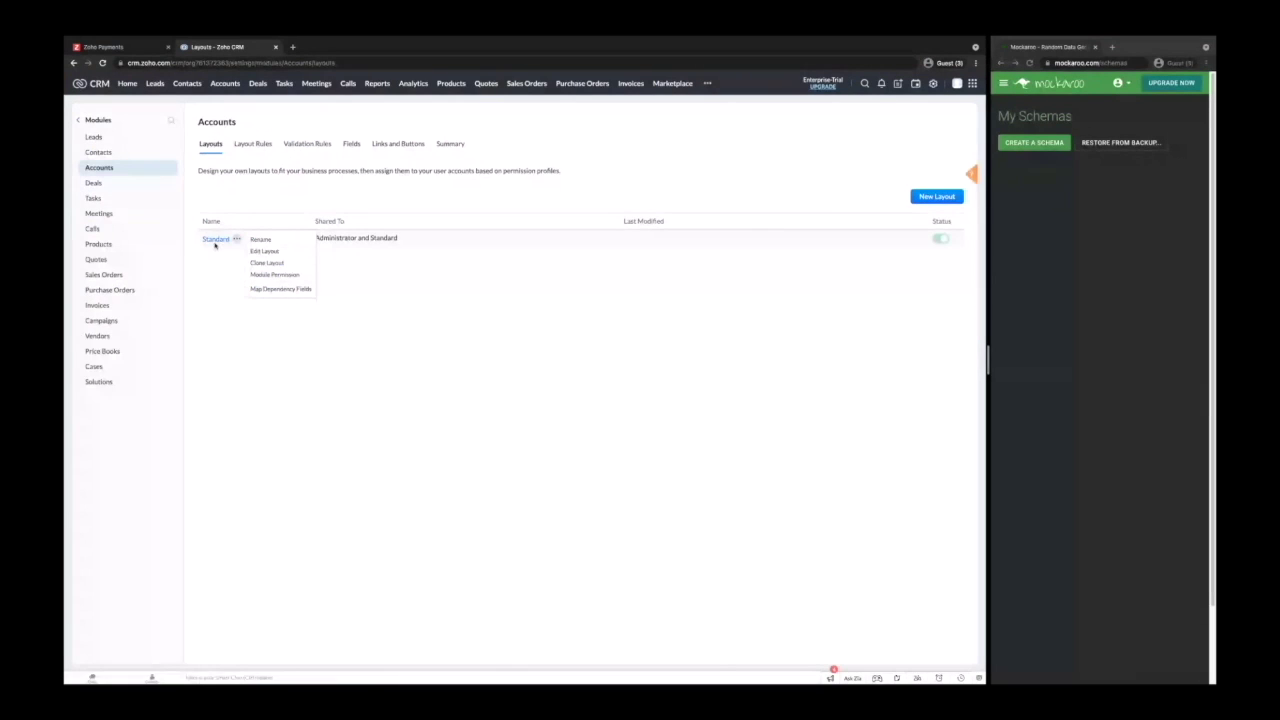
click(214, 241)
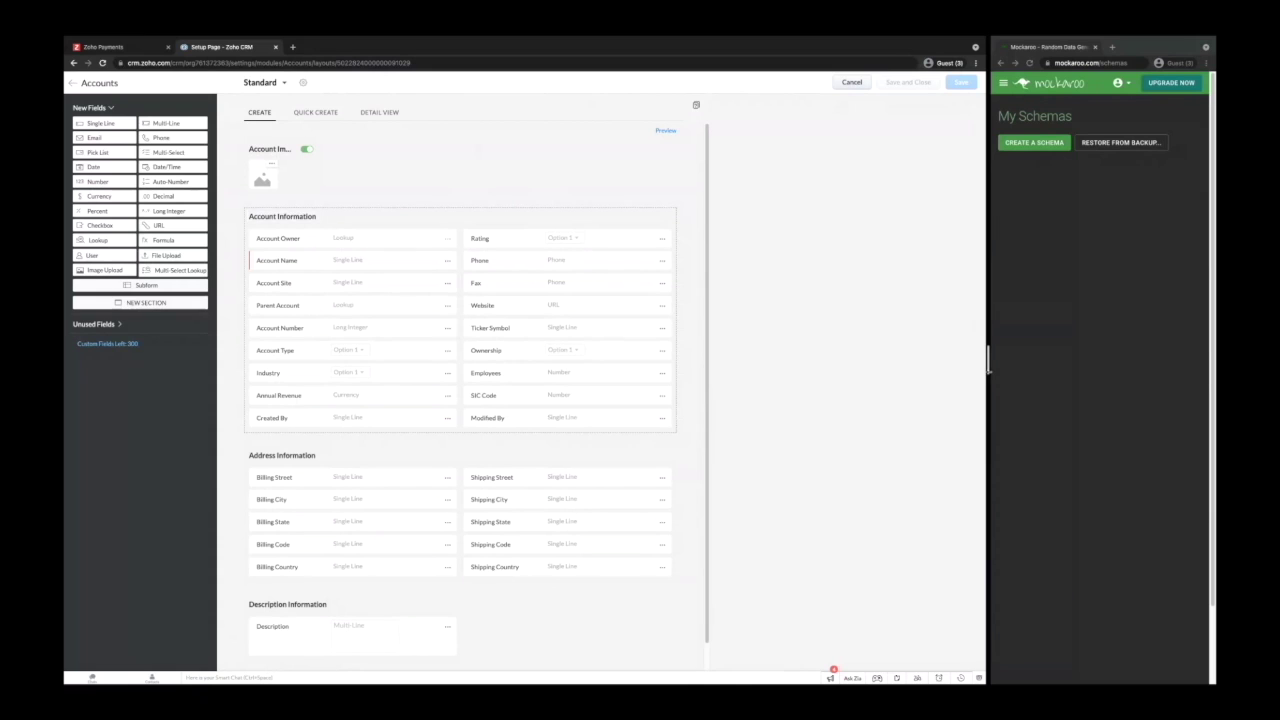
drag(986, 324, 686, 330)
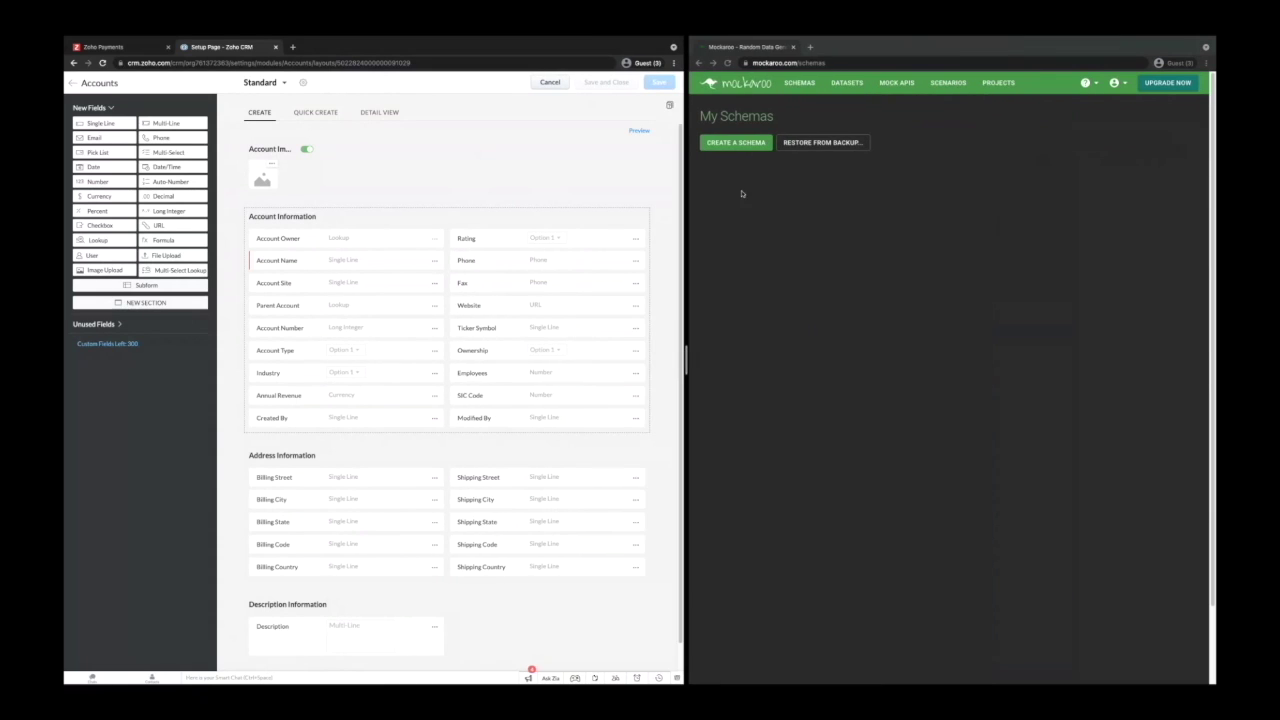
Create a new Mockaroo schema named Accounts.
click(825, 116)
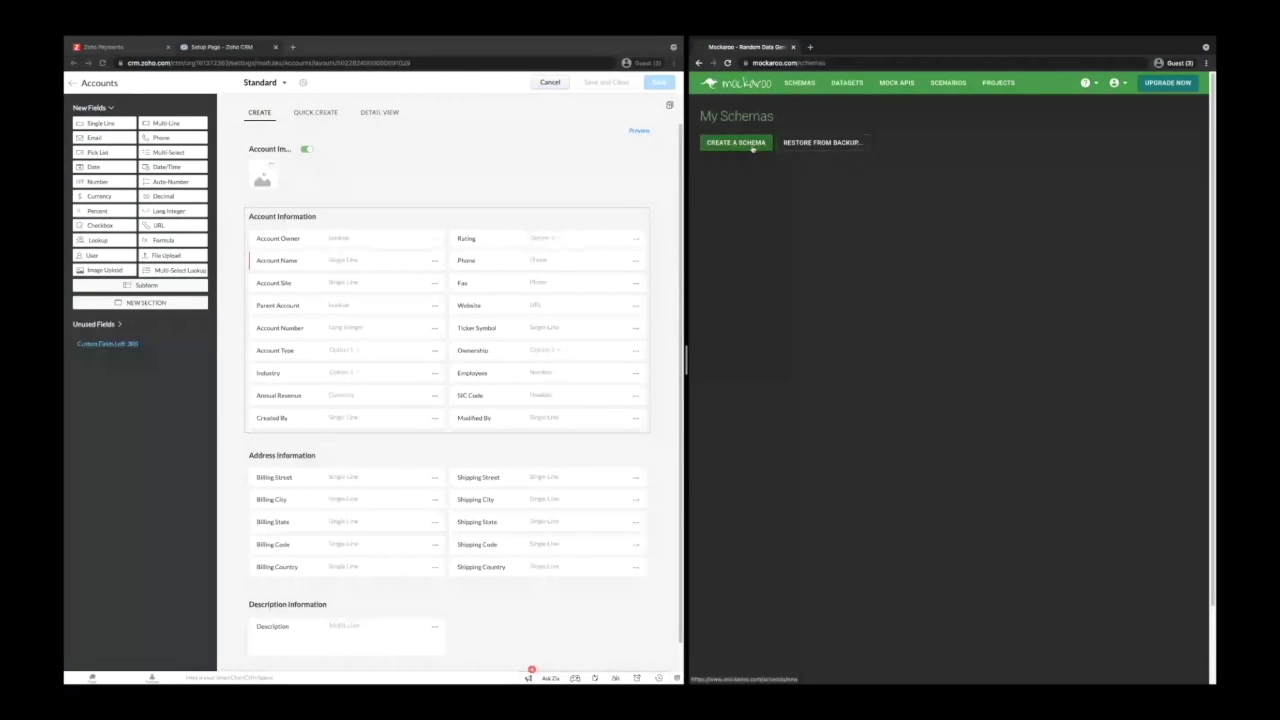
click(751, 146)
click(772, 112)
text(Accounts)
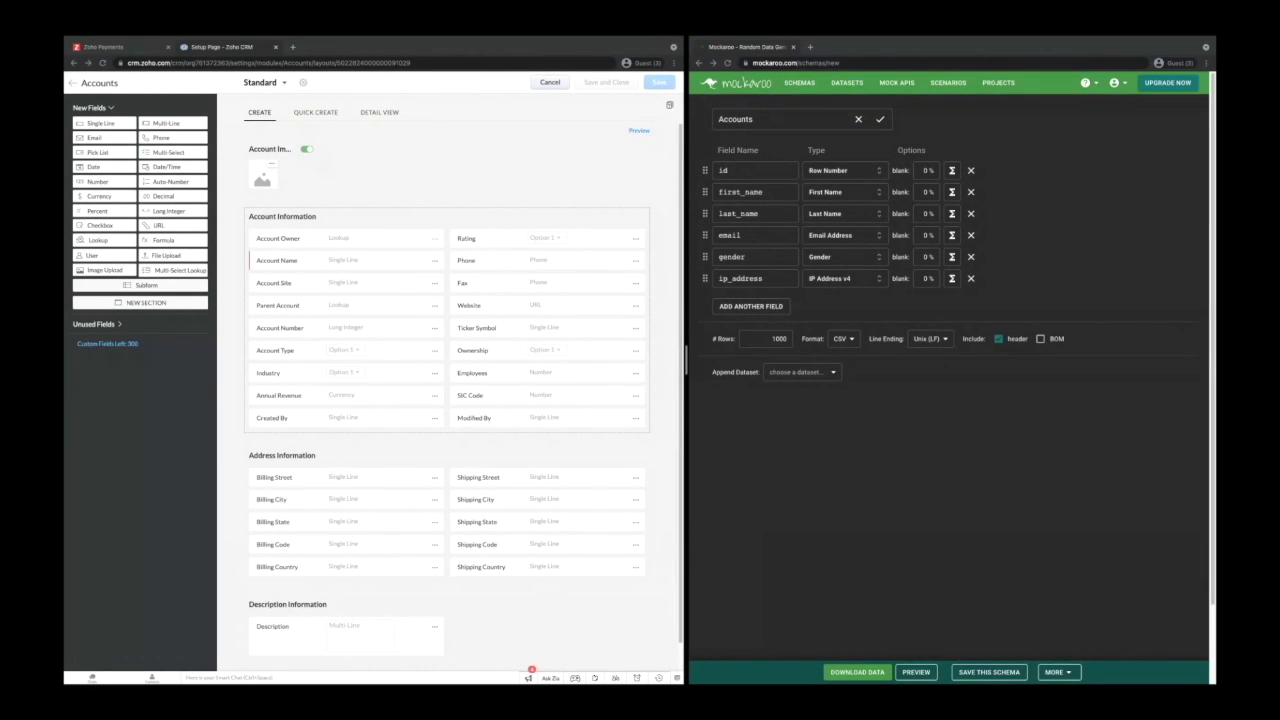
Rename the schema's id field as account_id and set its type to Regular Expression.
double_click(727, 172)
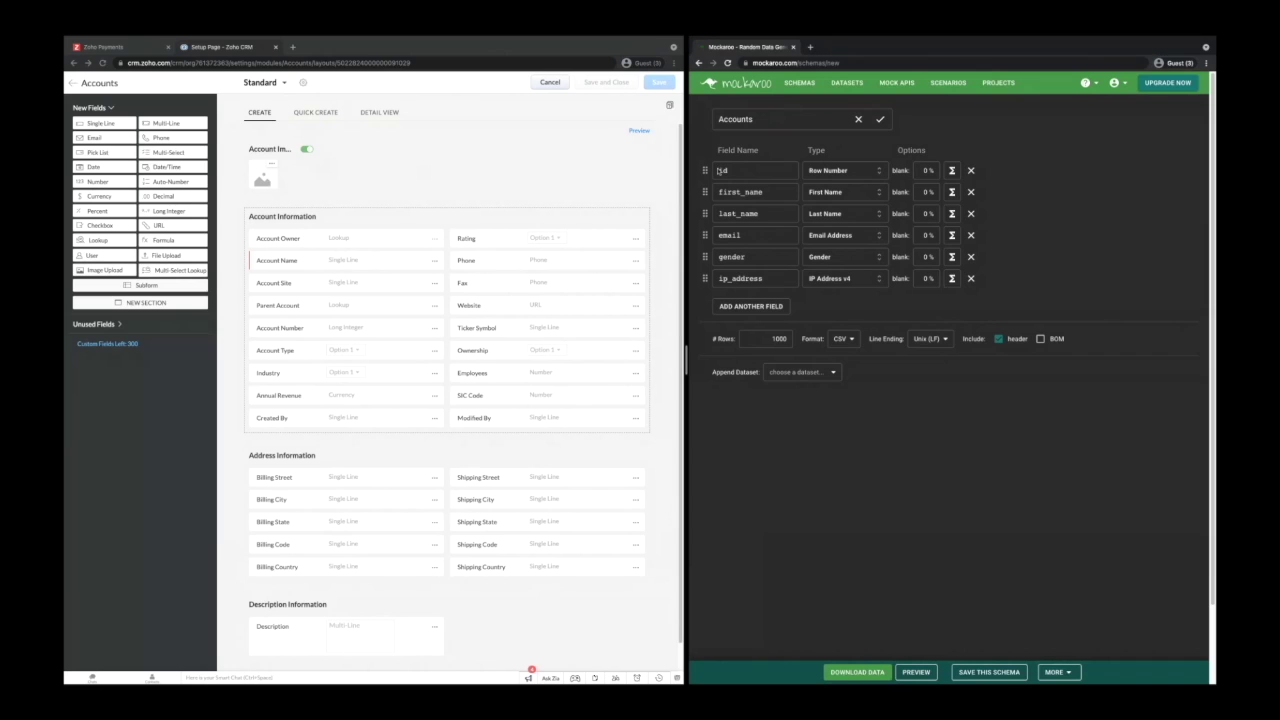
text(accou)
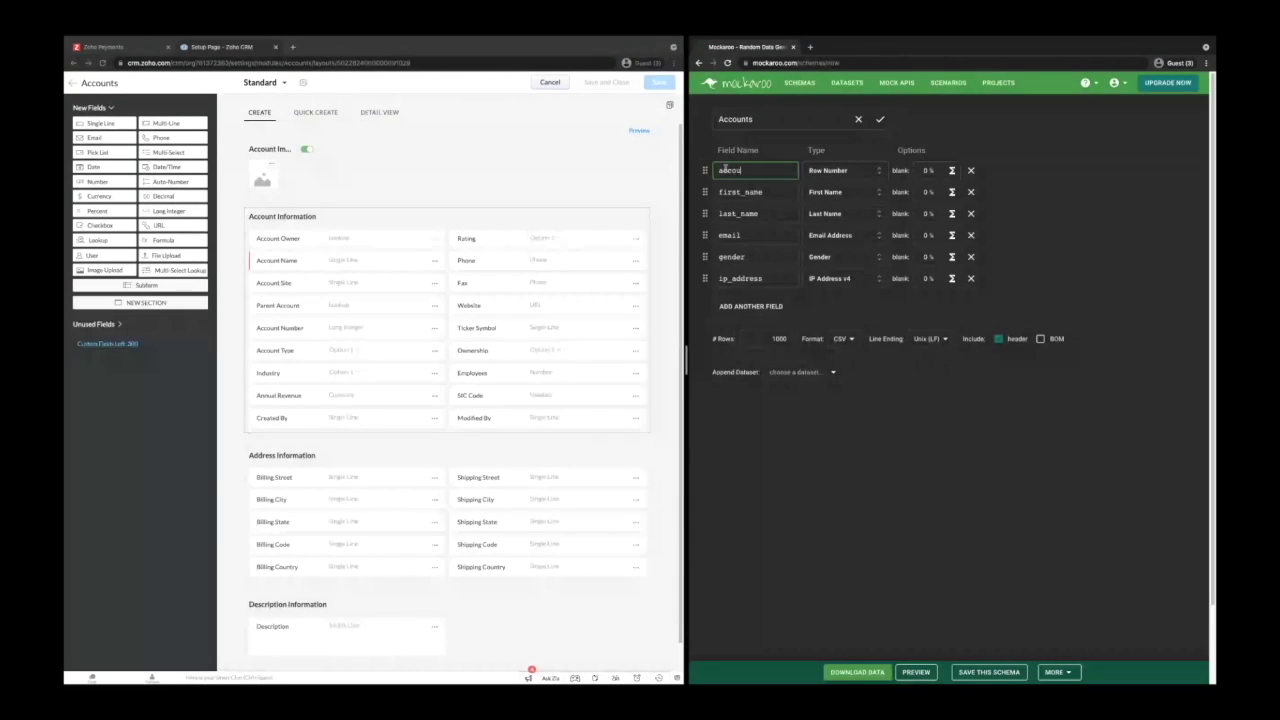
text(nt_id)
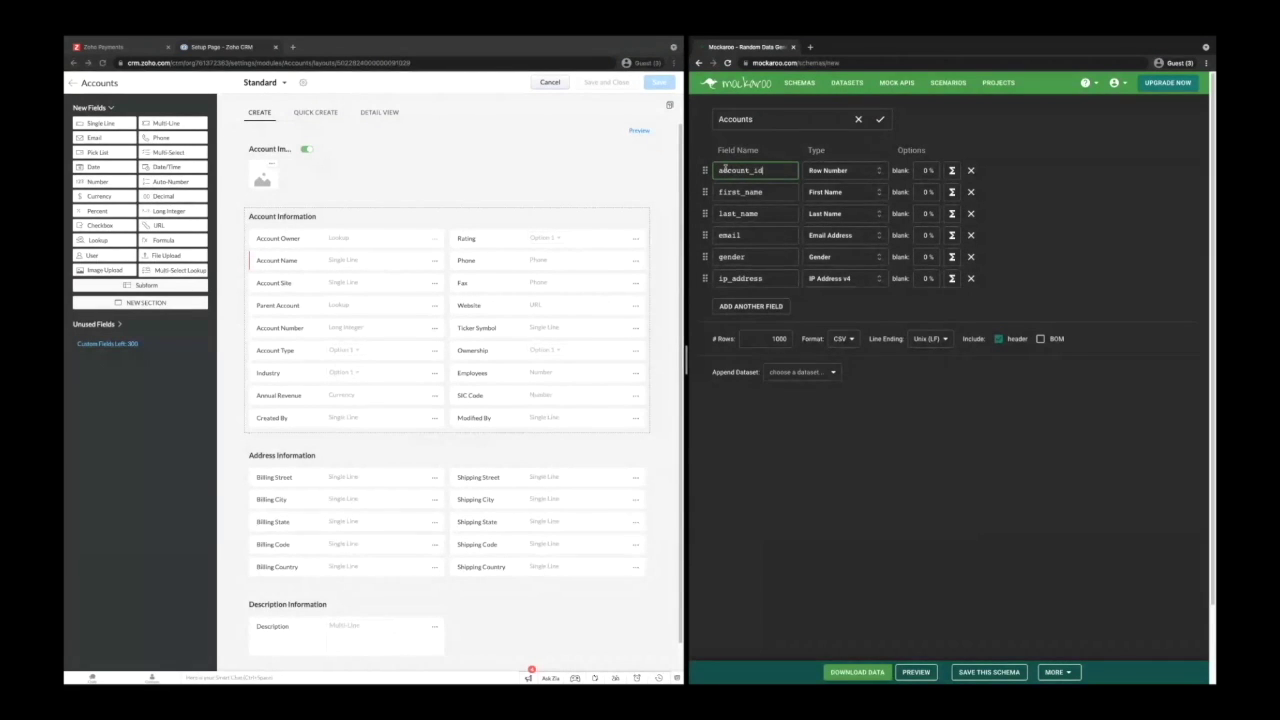
click(823, 172)
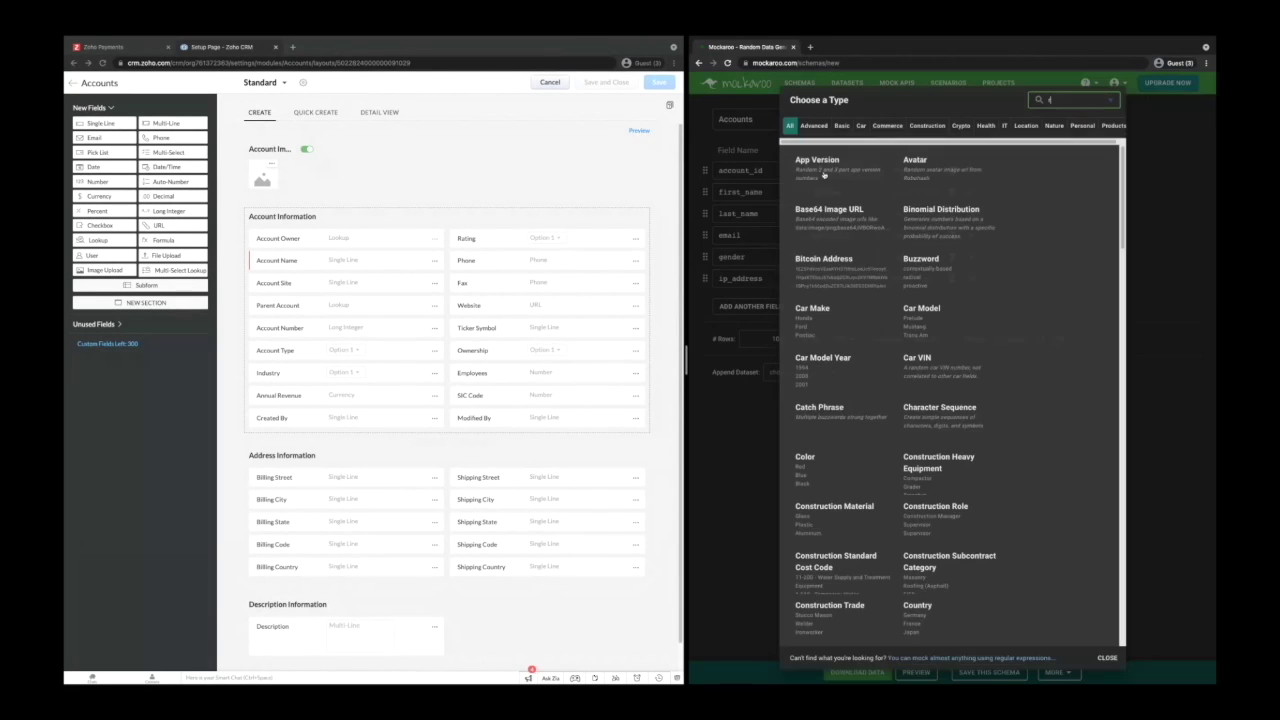
text(regular)
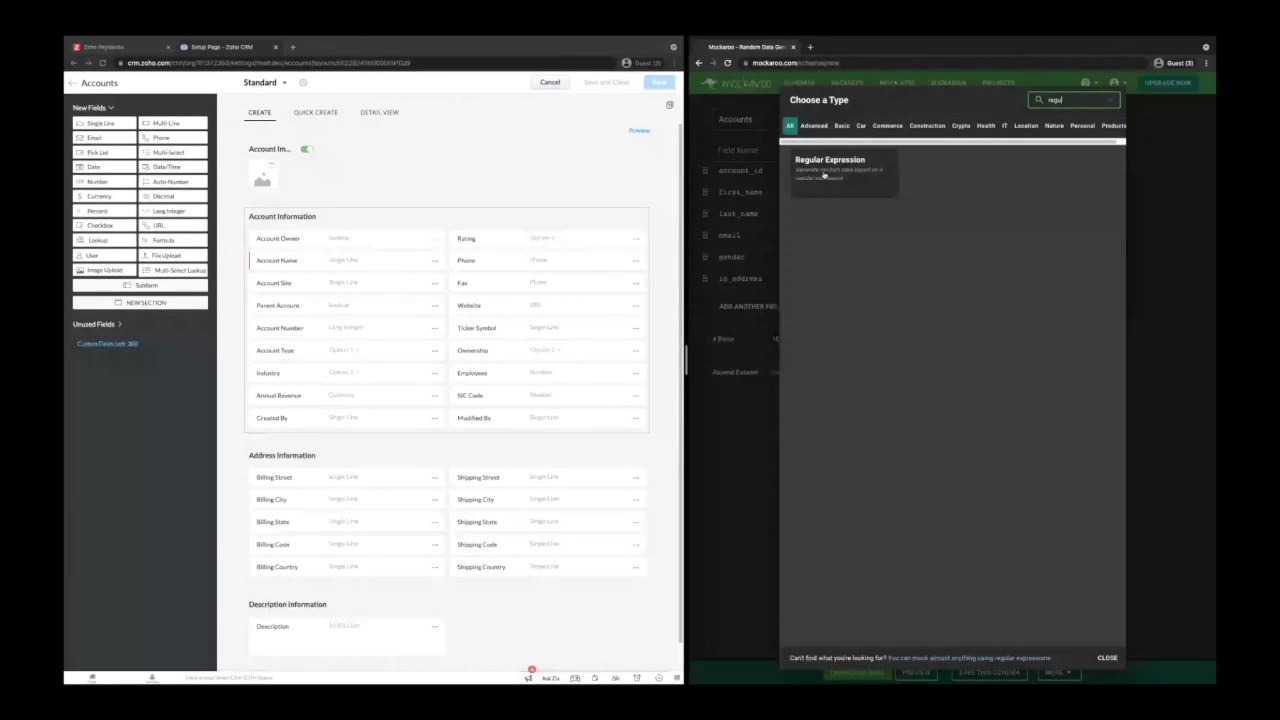
click(825, 168)
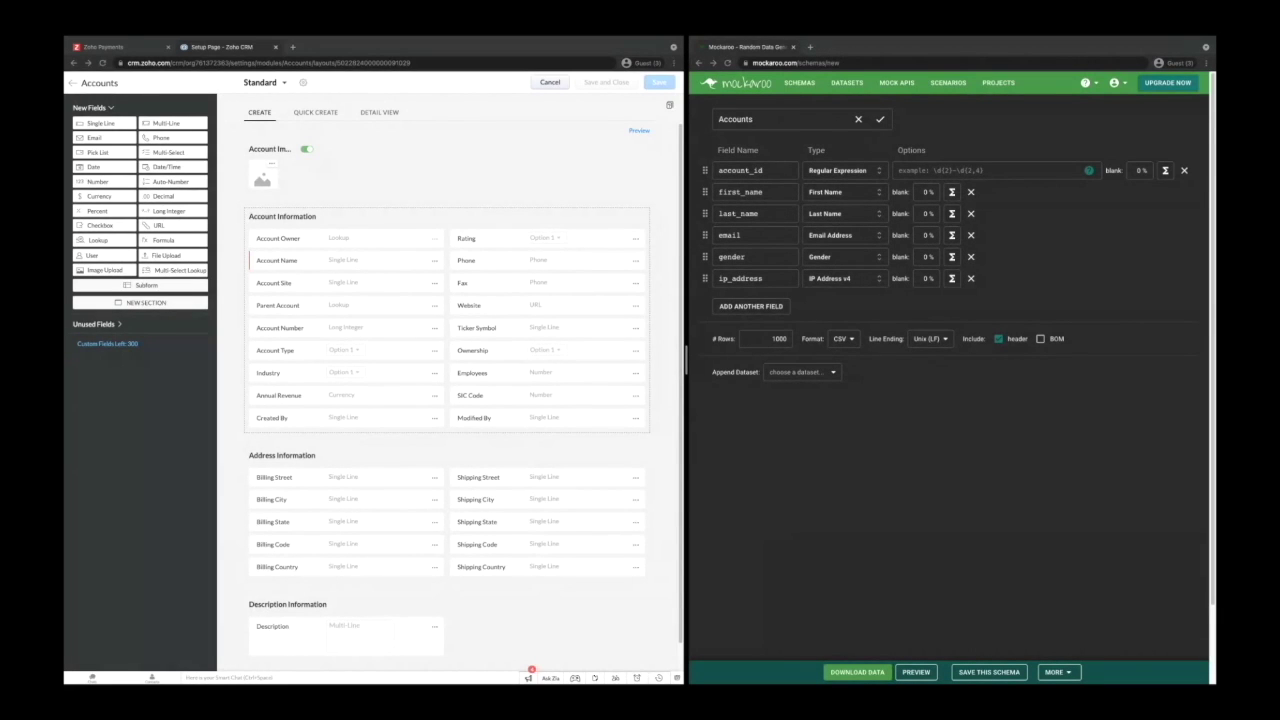
Set the account_id regular expression to zid_crm_accounts_\d{4}.
click(1036, 172)
text(zid_crm_accounts\d{4})
scroll(963, 171, up, 5)
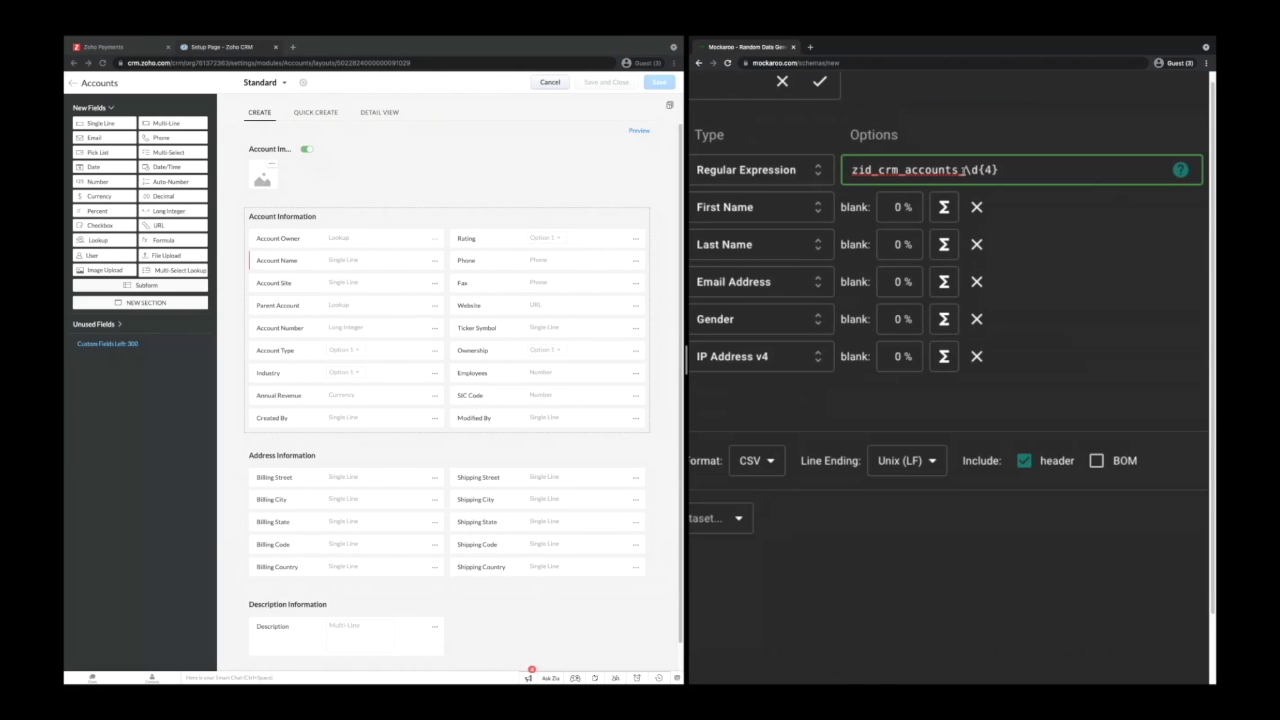
scroll(882, 174, down, 5)
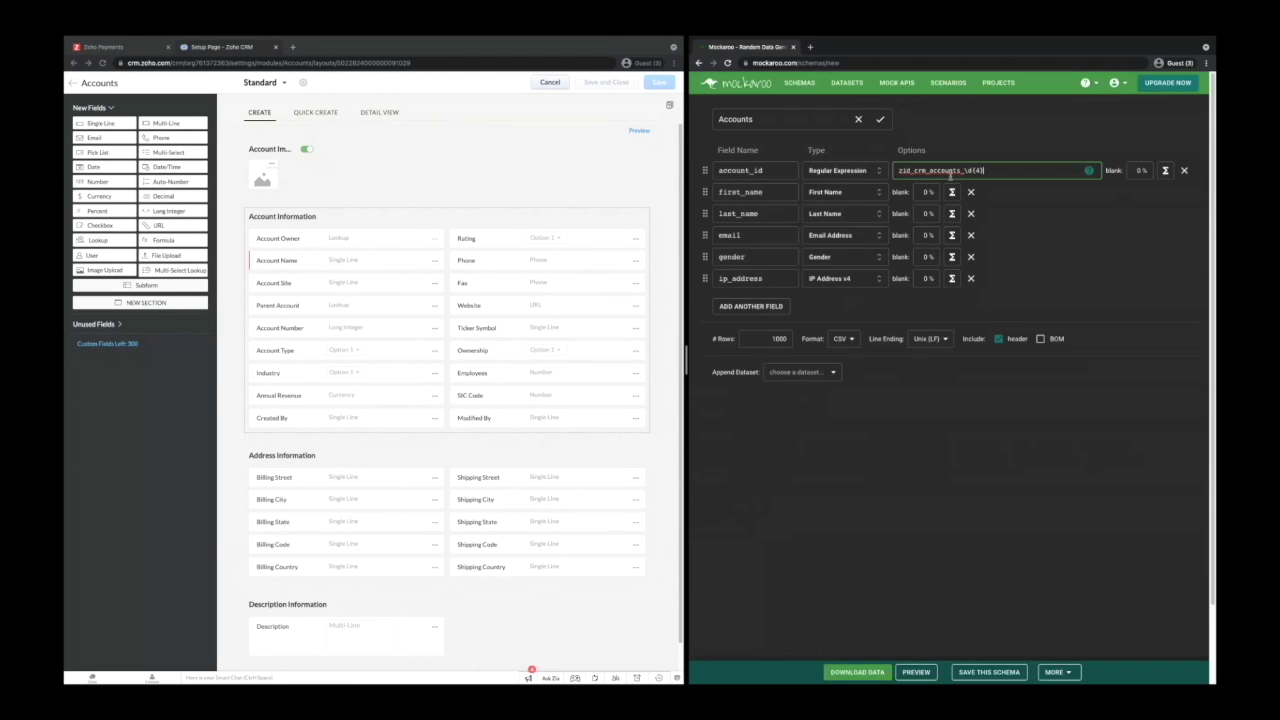
Preview the generated data to check the format of the account_id values, and close the preview.
click(918, 672)
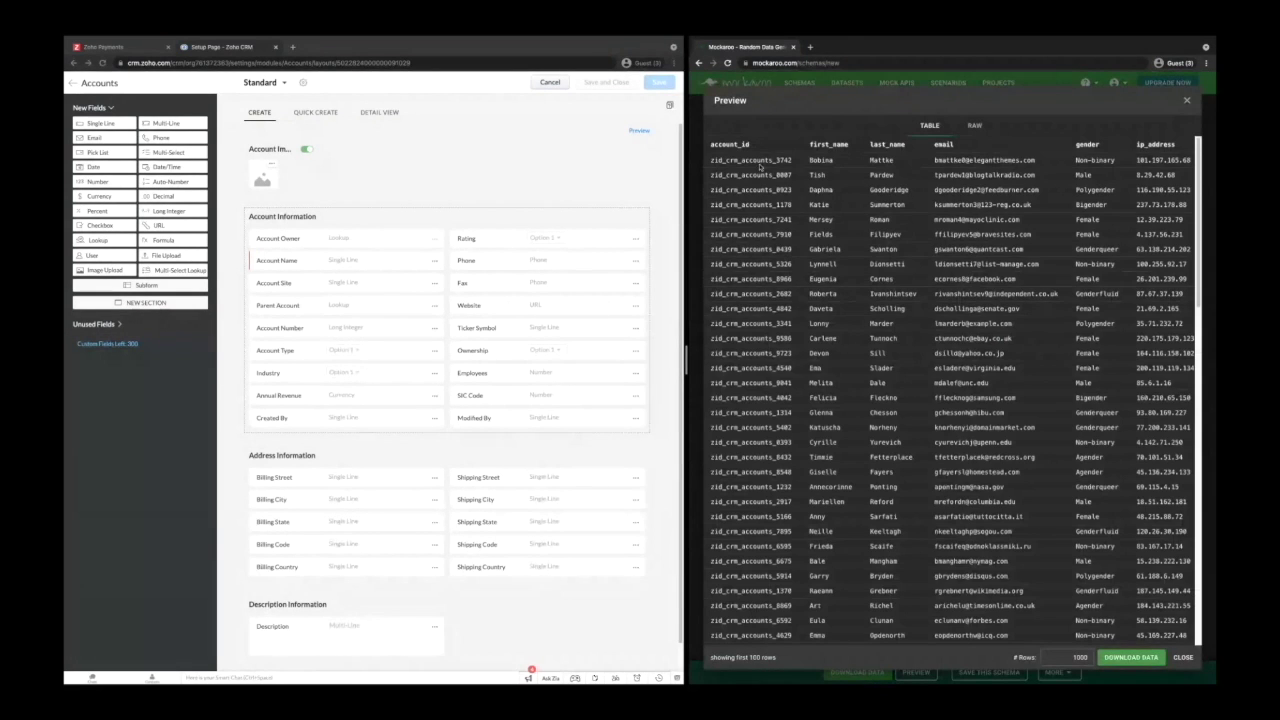
scroll(752, 190, up, 5)
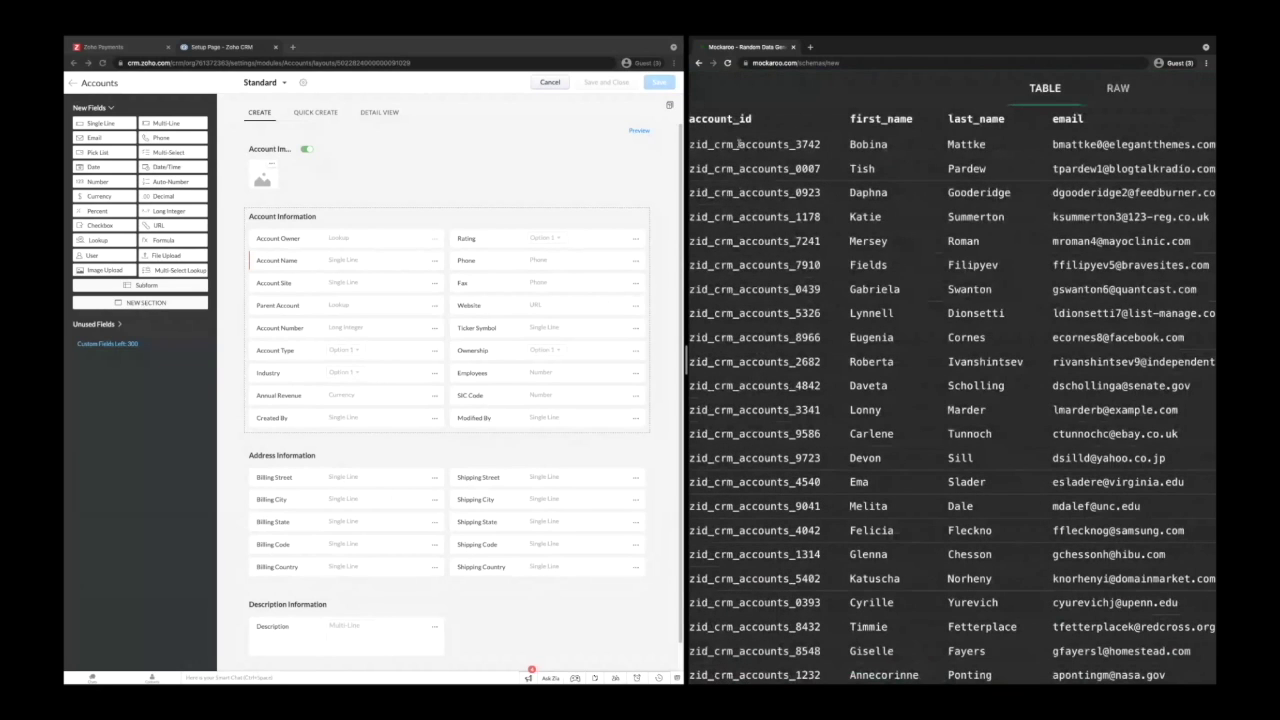
scroll(914, 161, down, 5)
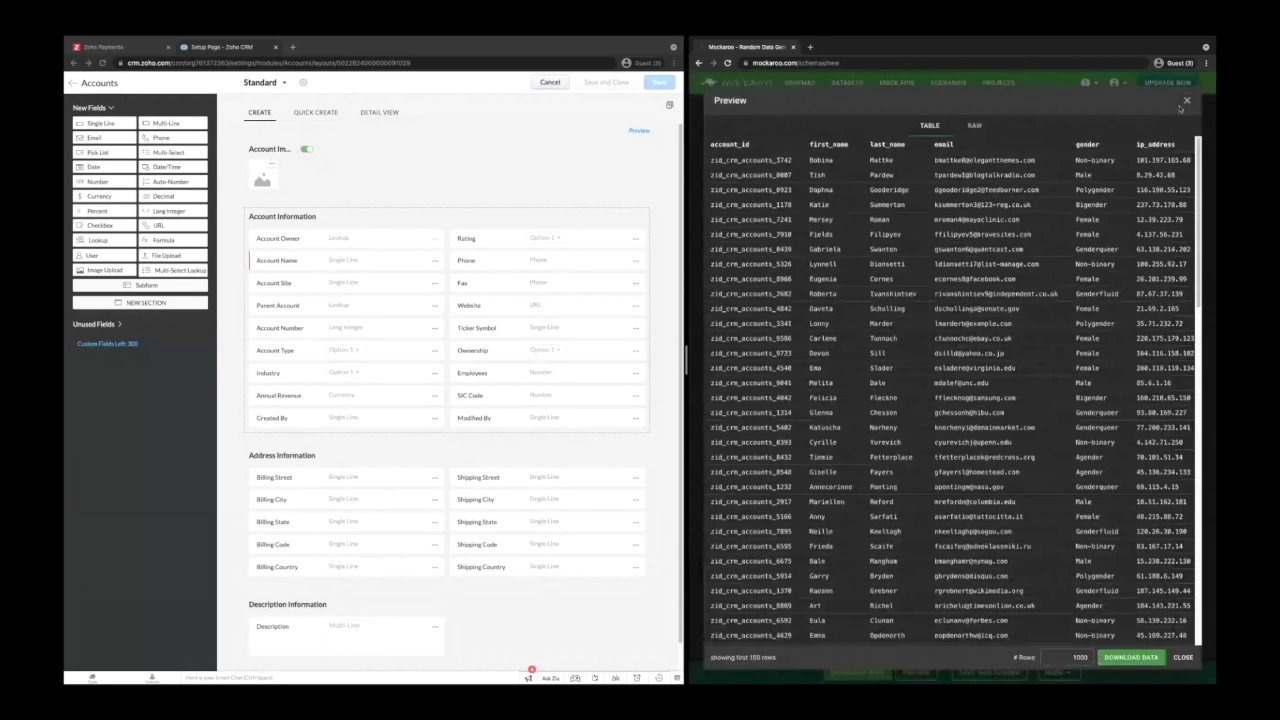
click(1186, 101)
Remove the first_name, last_name, email, gender and ip_address fields from the Accounts schema.
click(970, 255)
click(970, 235)
click(970, 213)
click(970, 192)
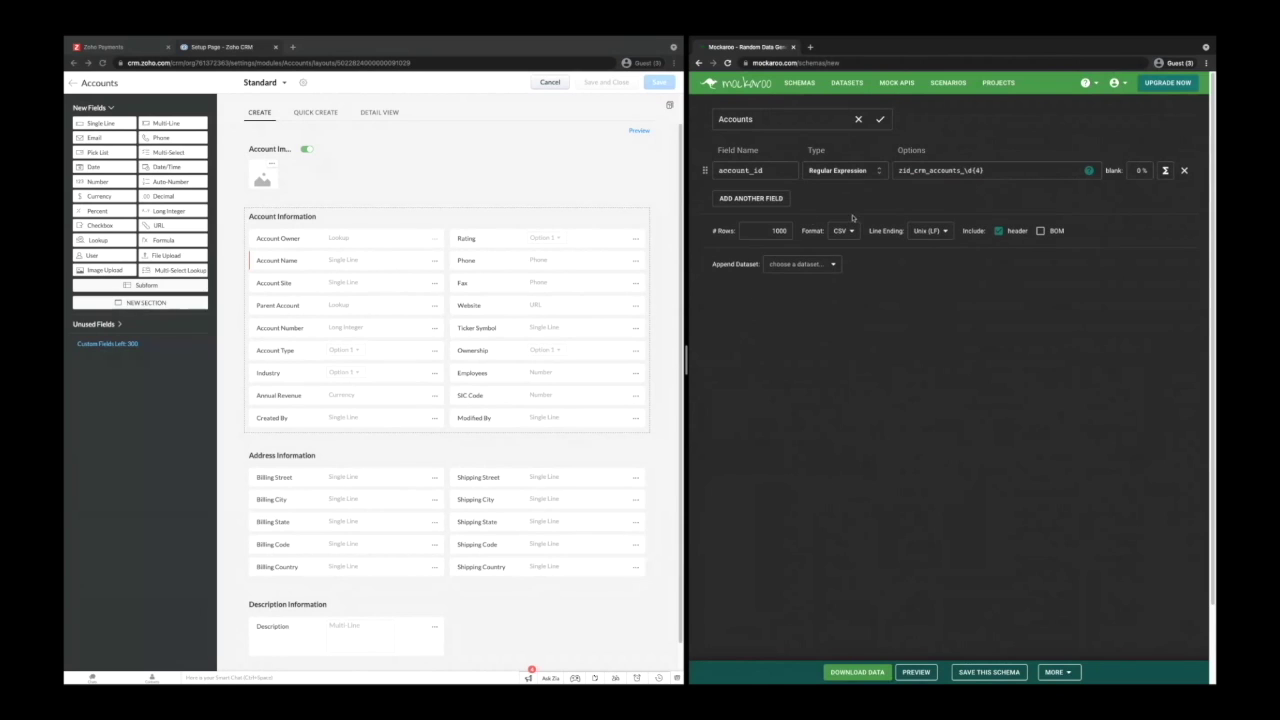
Add a second field to the Accounts schema and name it account_name, matching the CRM layout.
click(508, 178)
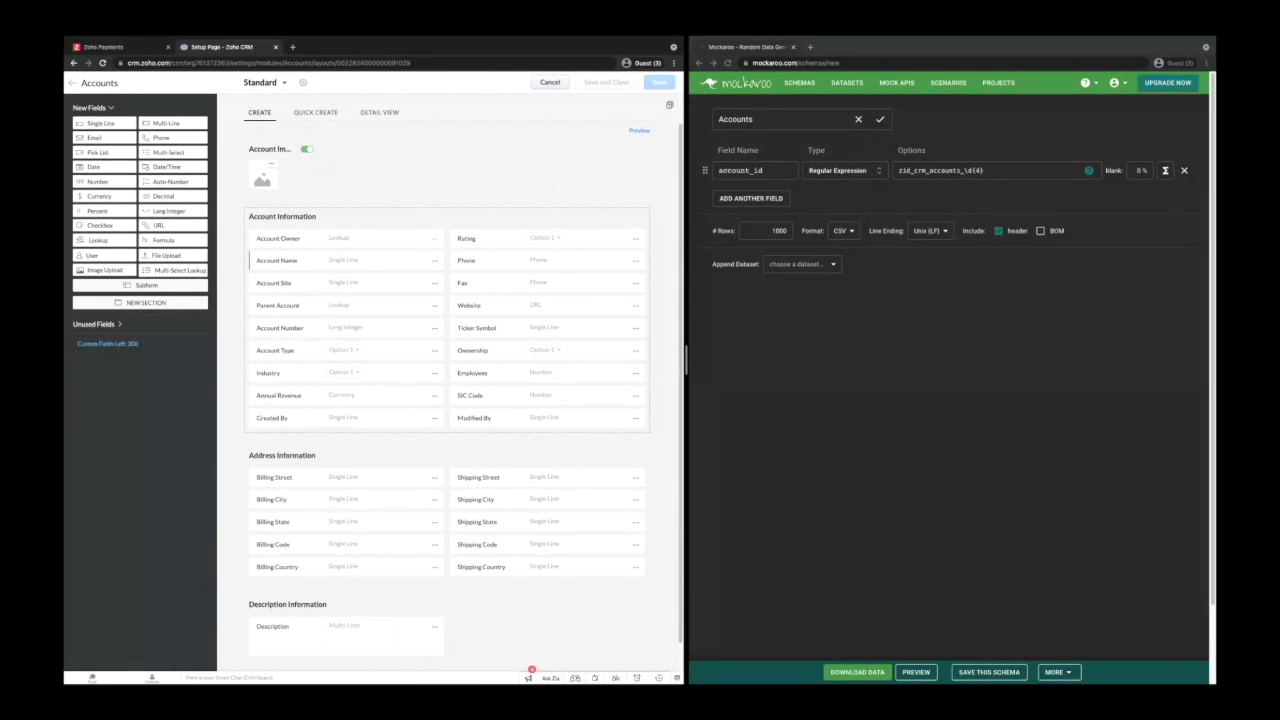
click(775, 207)
click(775, 205)
double_click(773, 197)
text(Acco)
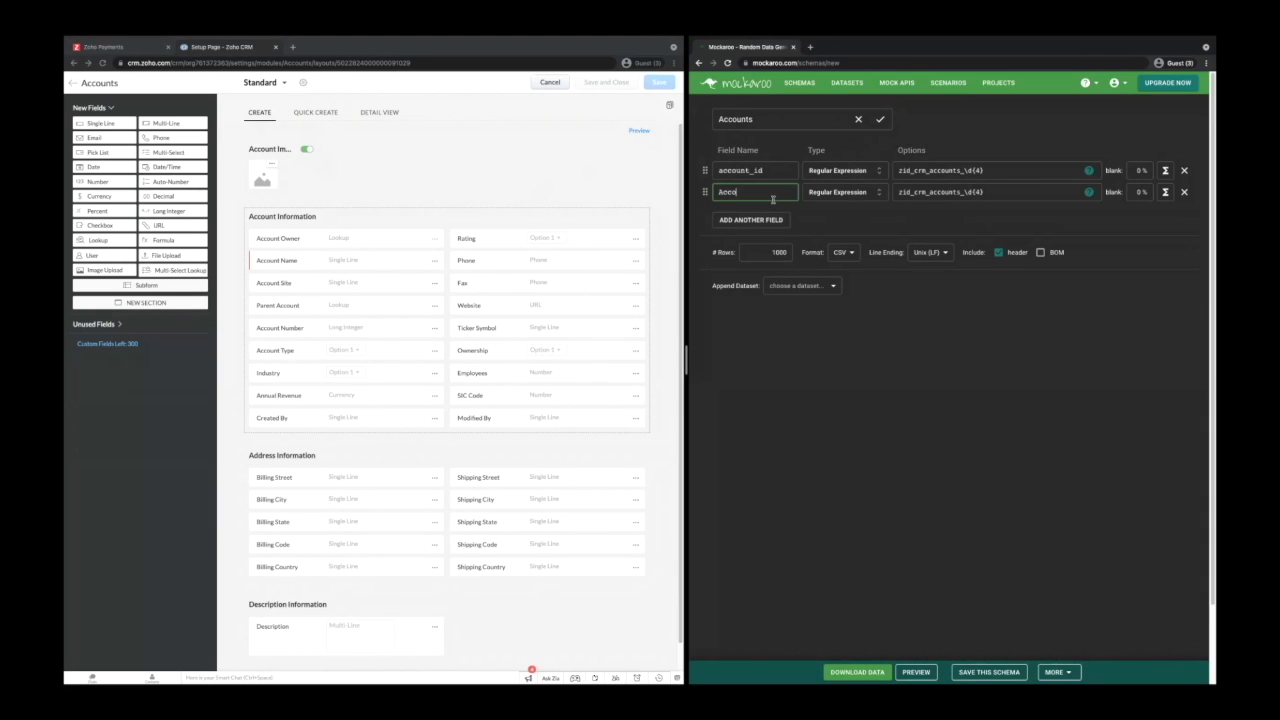
text(u)
key(BackSpace)
key(BackSpace)
key(BackSpace)
key(BackSpace)
key(BackSpace)
text(account_na)
Find the name-related data types and set the account_name field's type to Company Name.
click(848, 194)
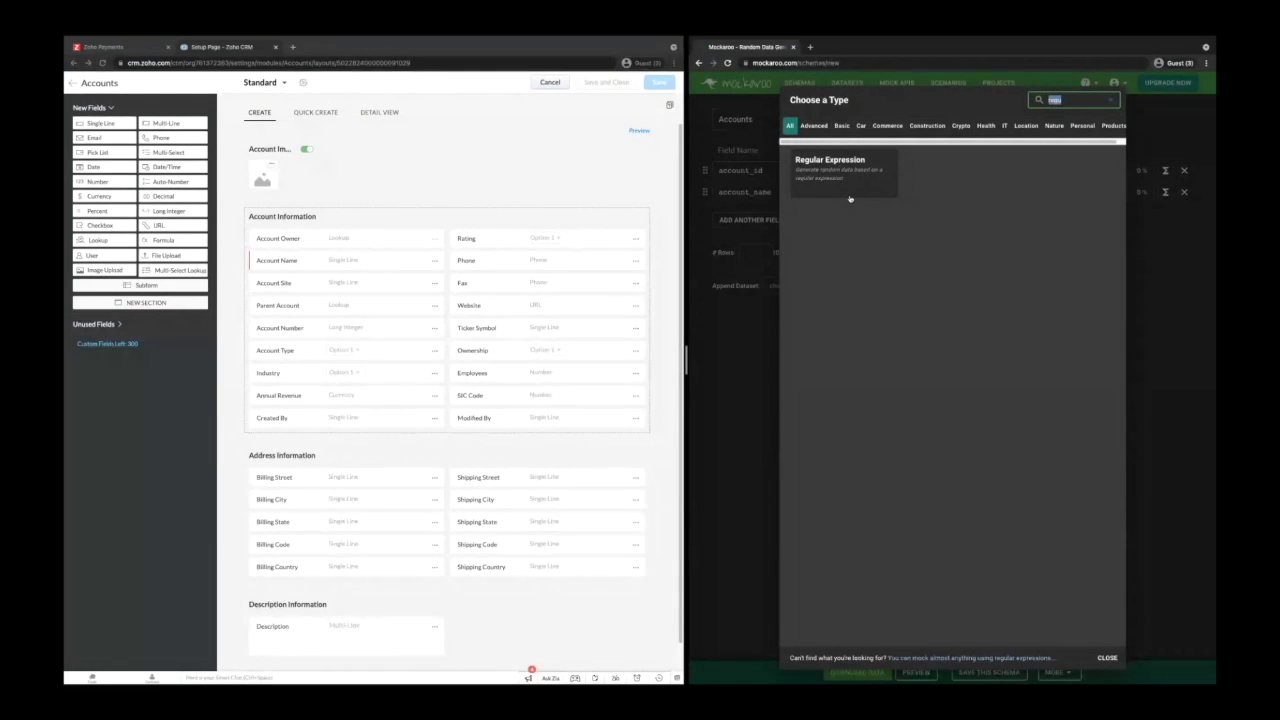
text(name)
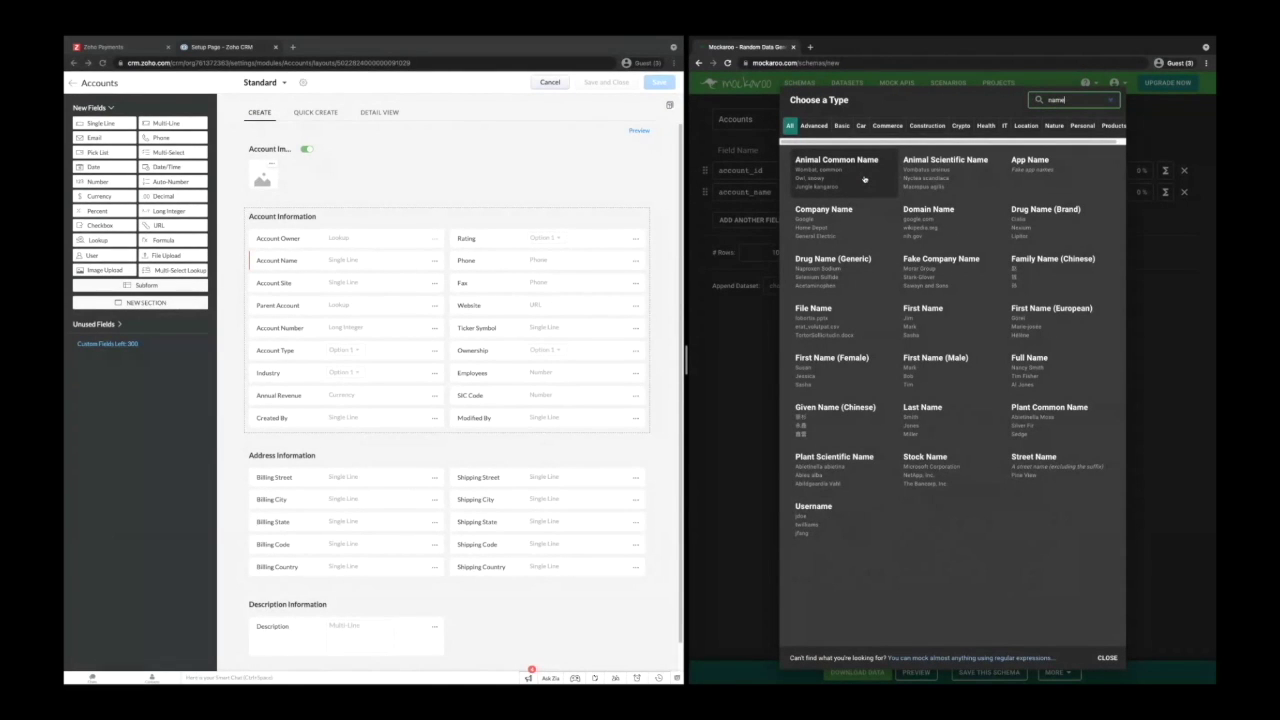
click(843, 216)
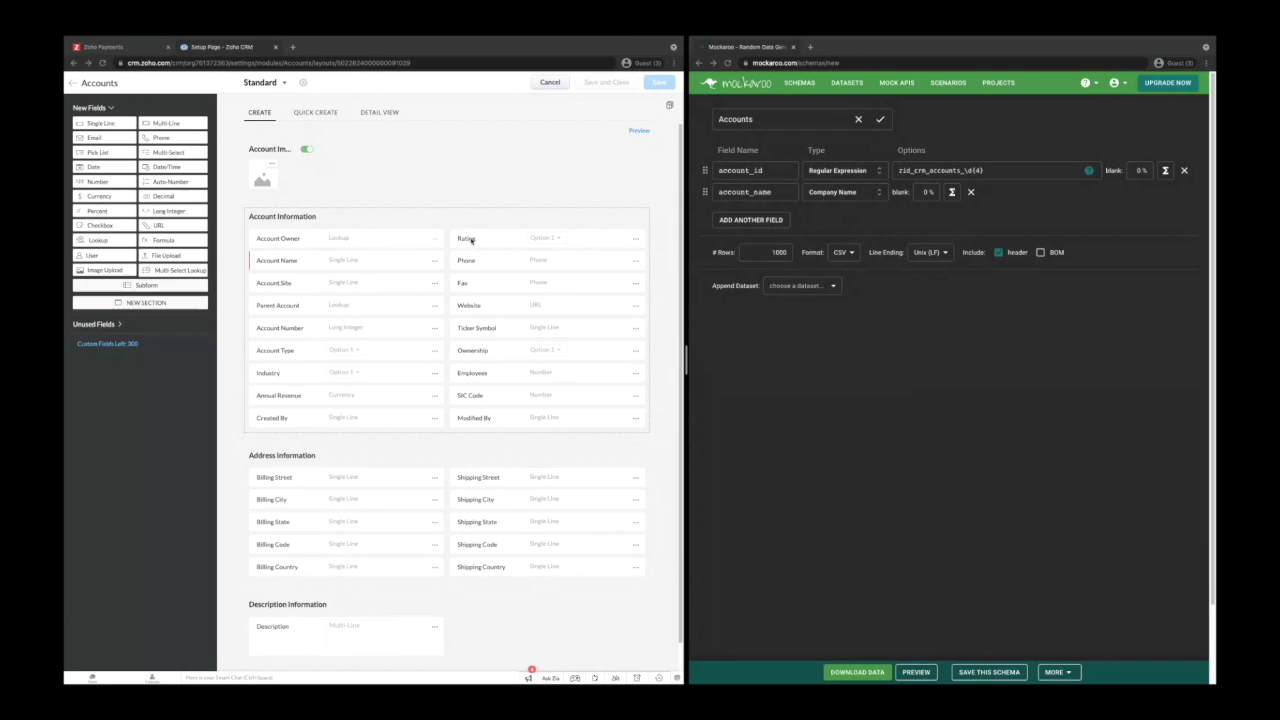
Open the properties of the CRM's Account Type pick list to view its options.
click(279, 283)
click(435, 350)
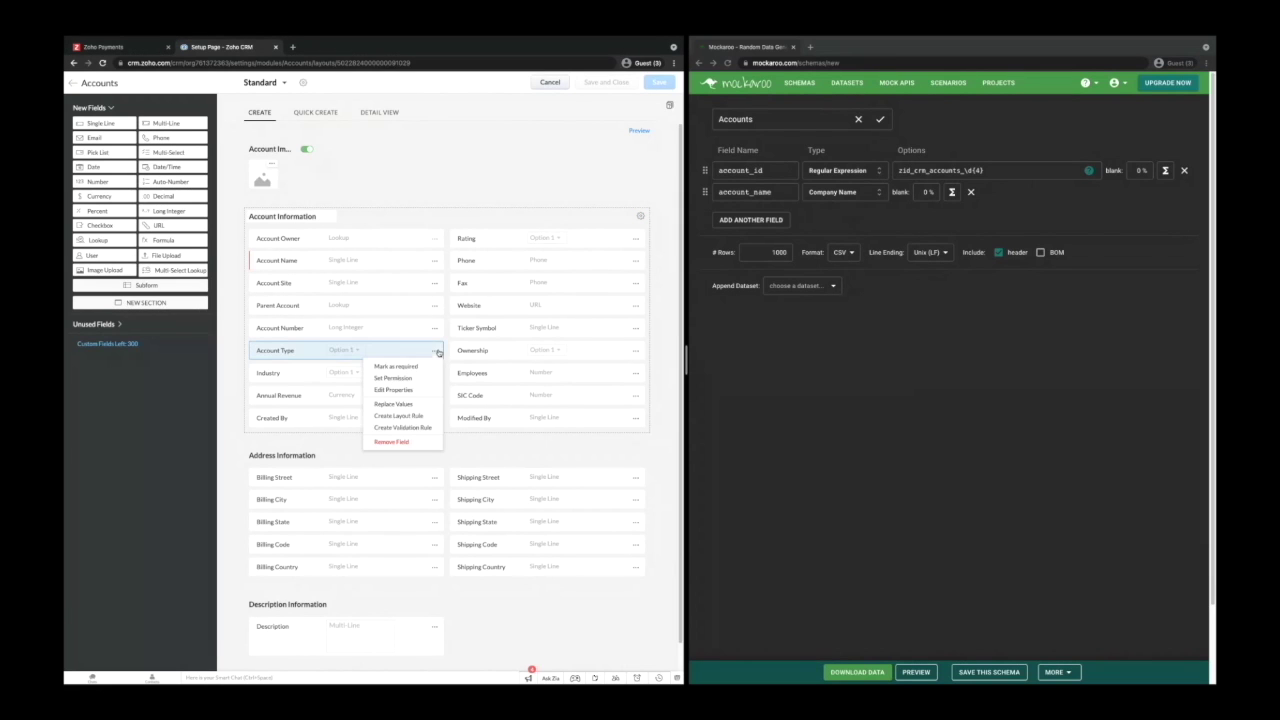
click(409, 392)
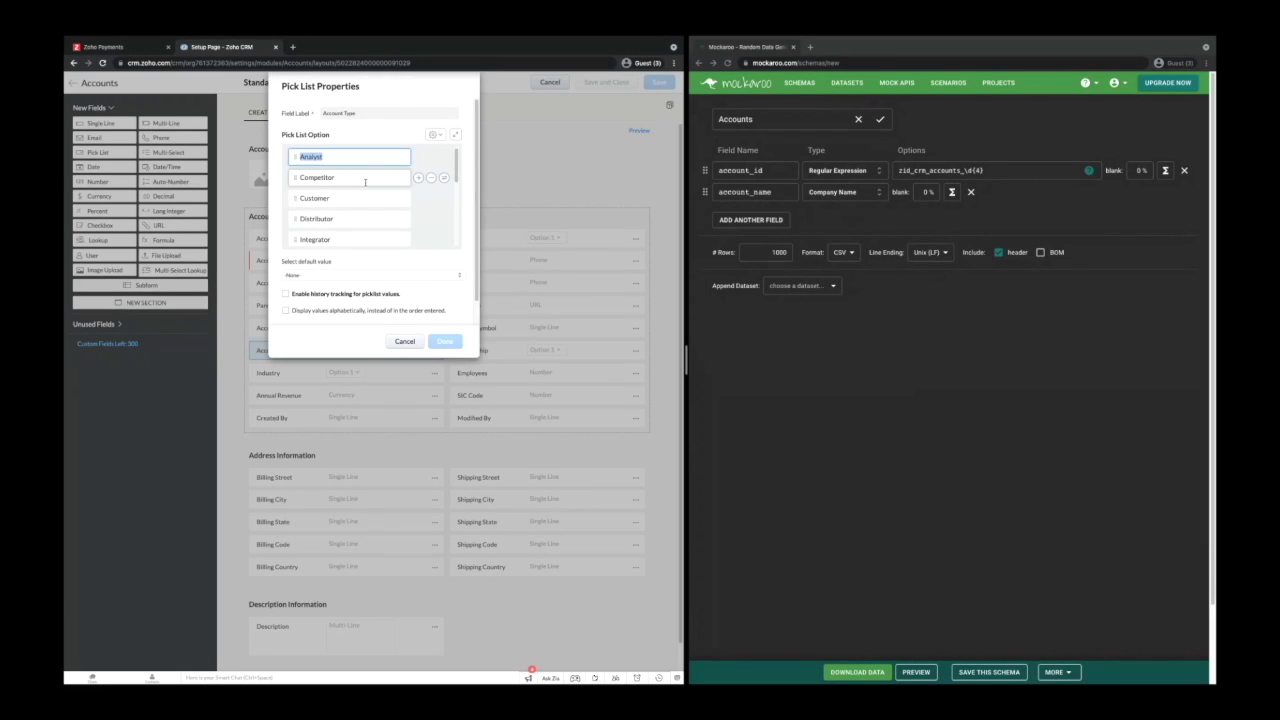
Add a third field to the Mockaroo schema, name it account_type and set its type to Custom List.
click(761, 222)
click(761, 222)
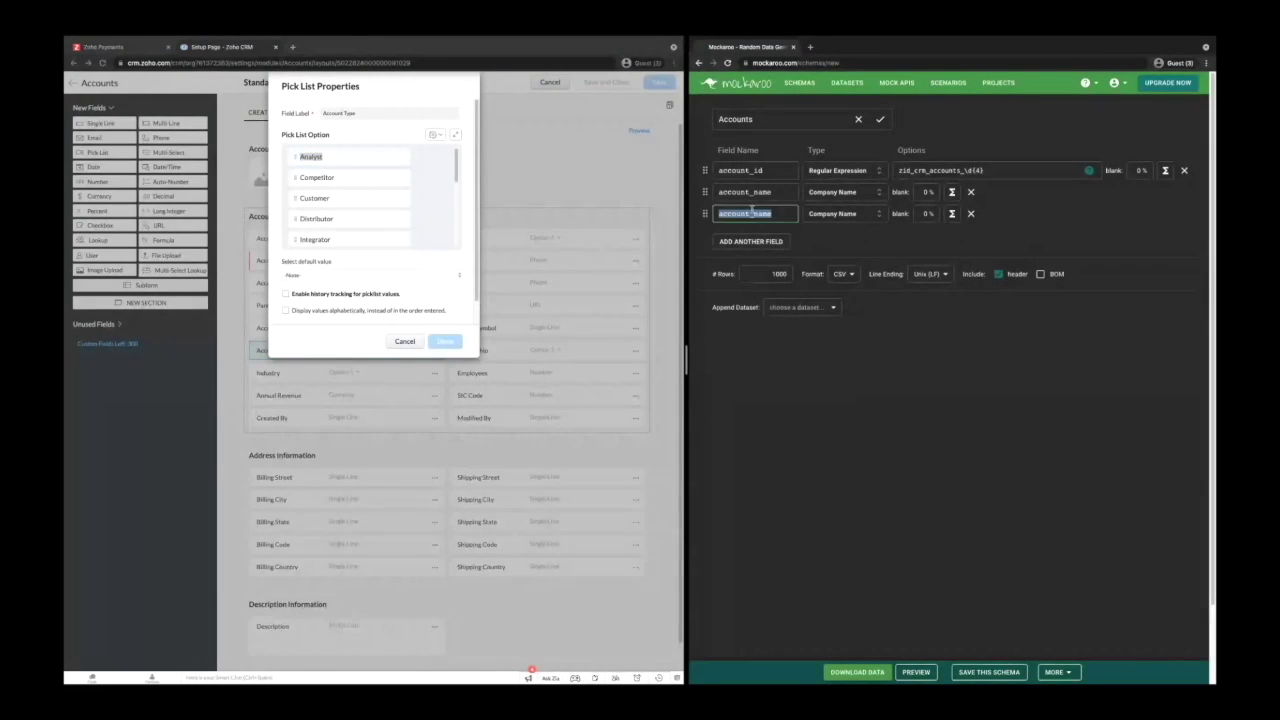
text(account_type)
click(843, 213)
text(custom)
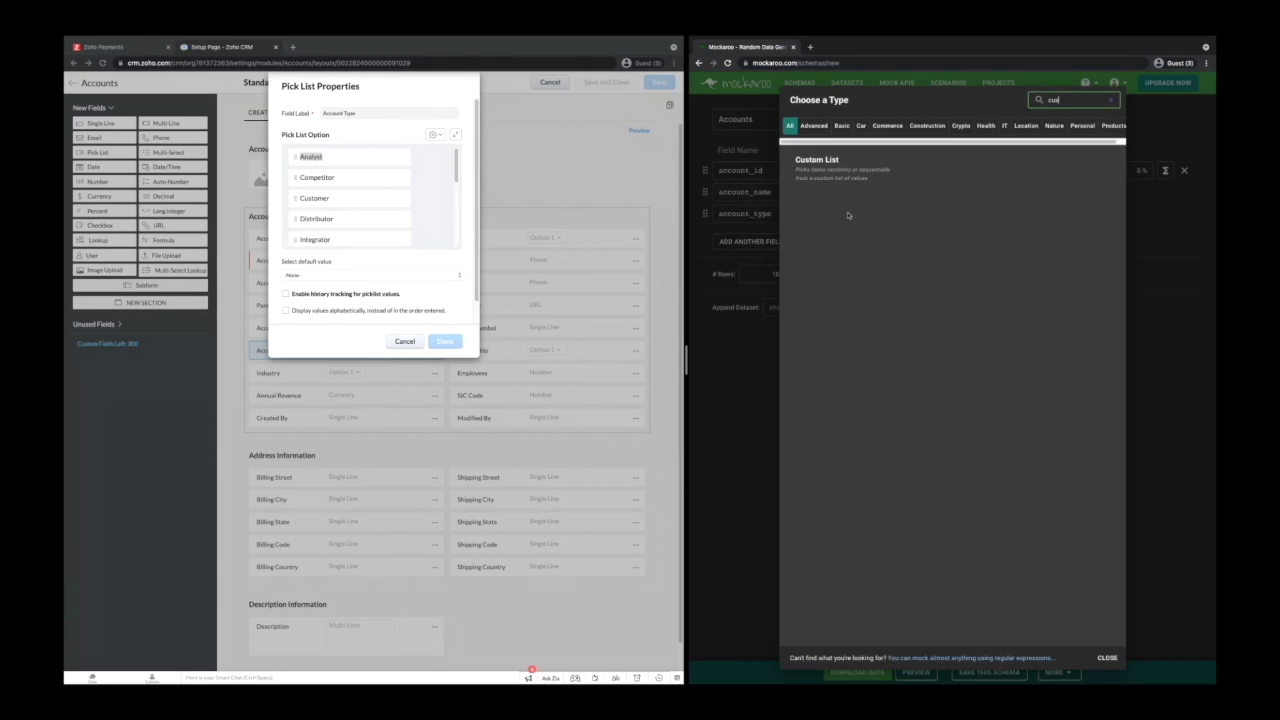
click(822, 162)
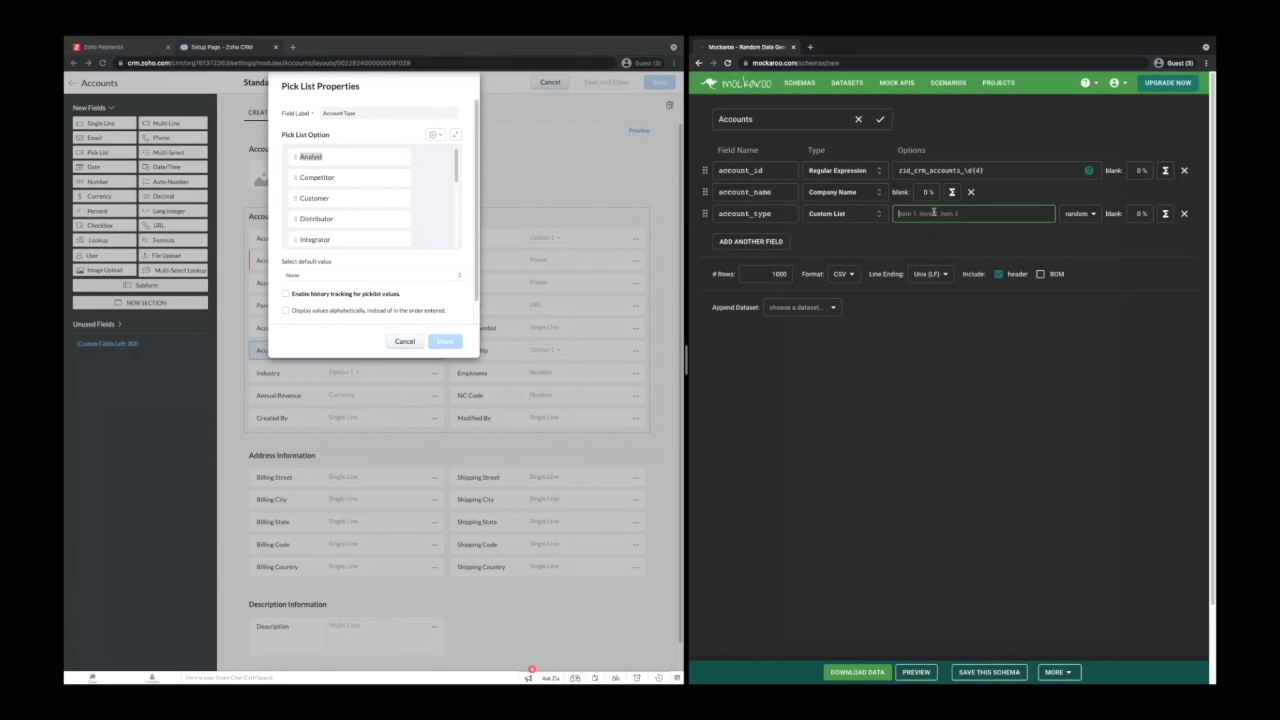
Copy the options Analyst and Competitor from the CRM pick list into the account_type custom list, each followed by a comma.
double_click(314, 157)
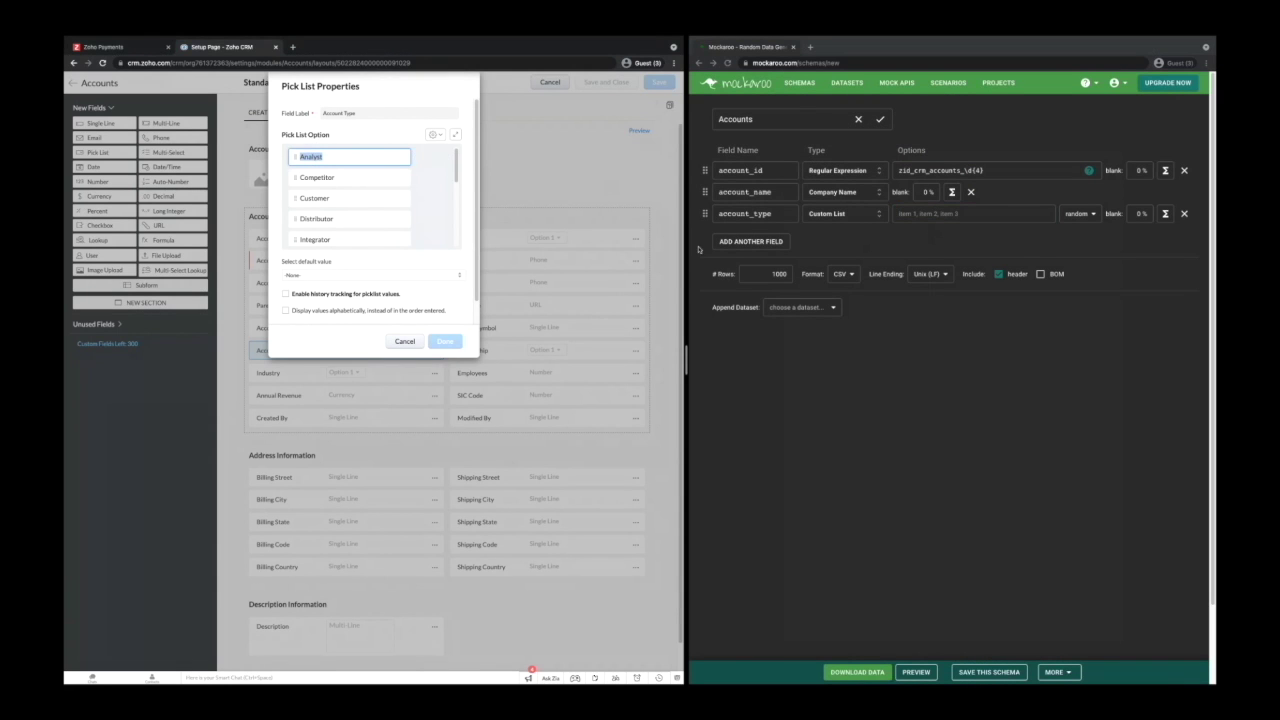
key(super+c)
click(910, 215)
key(super+v)
text(,)
double_click(316, 185)
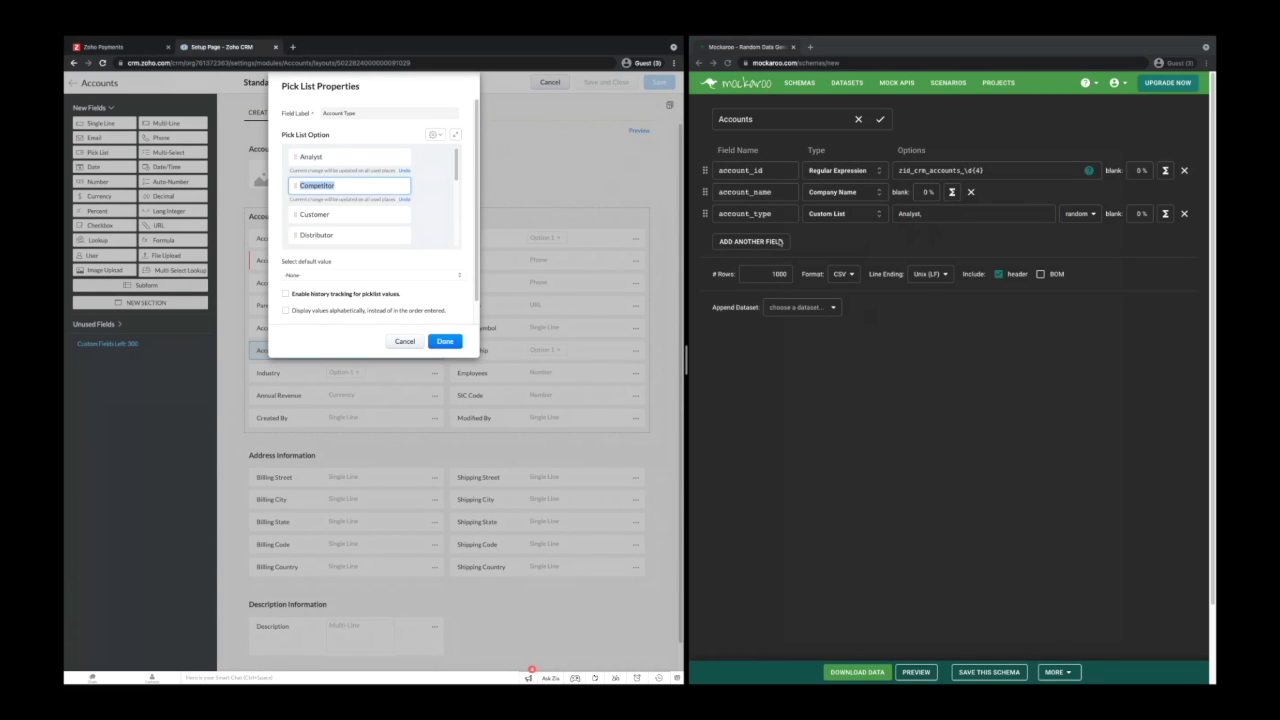
key(super+c)
click(933, 214)
key(super+v)
text(,)
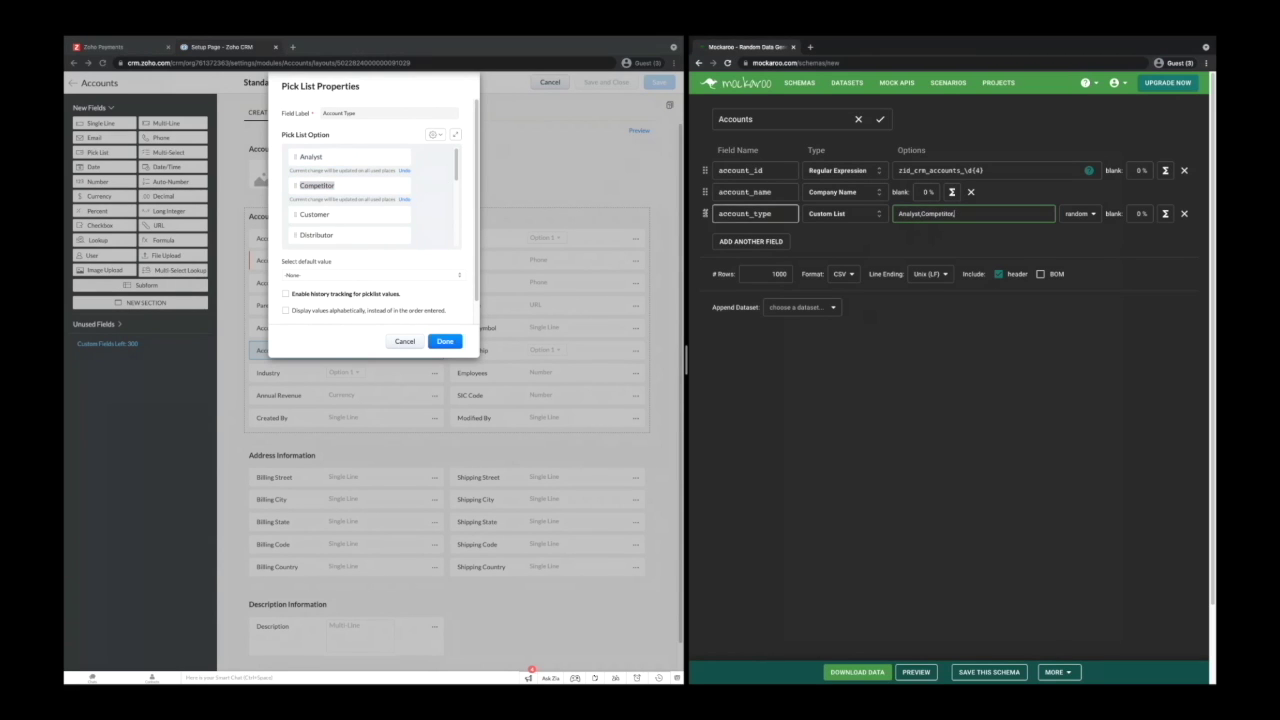
Append the option Customer and a comma to the account_type custom list, and close the CRM pick list properties without saving.
double_click(318, 214)
key(super+c)
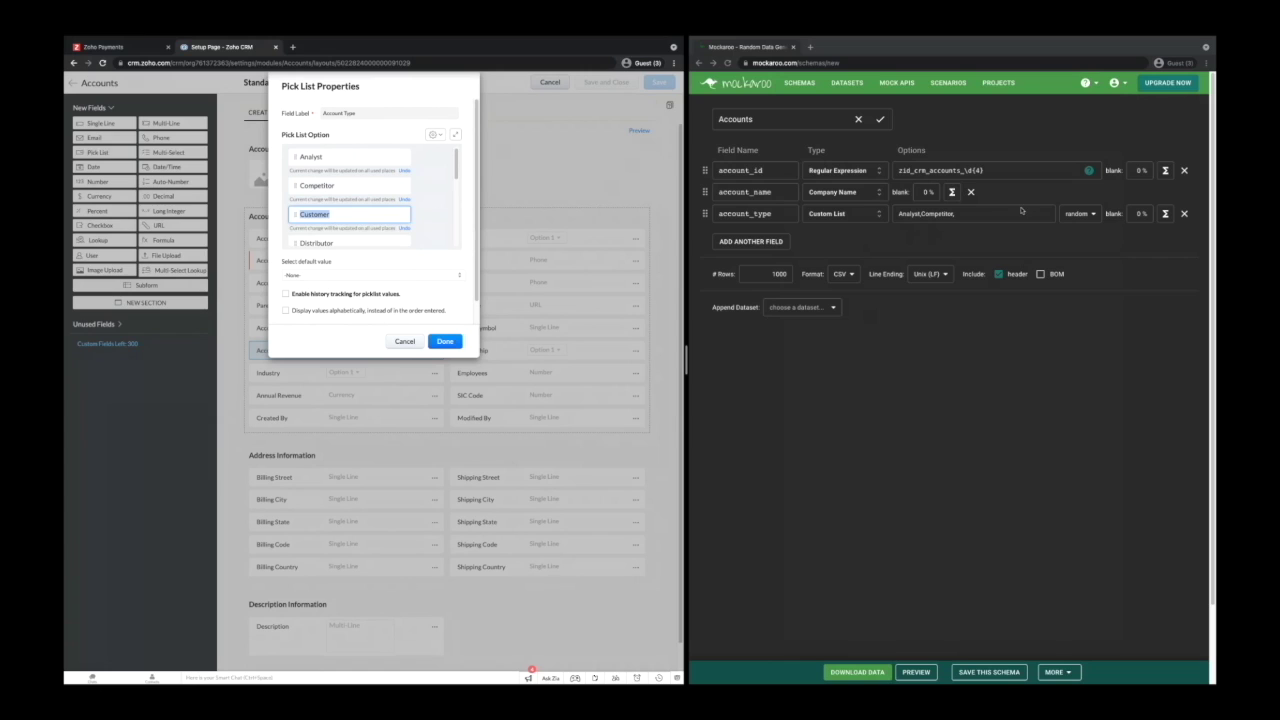
click(987, 216)
key(super+v)
text(,)
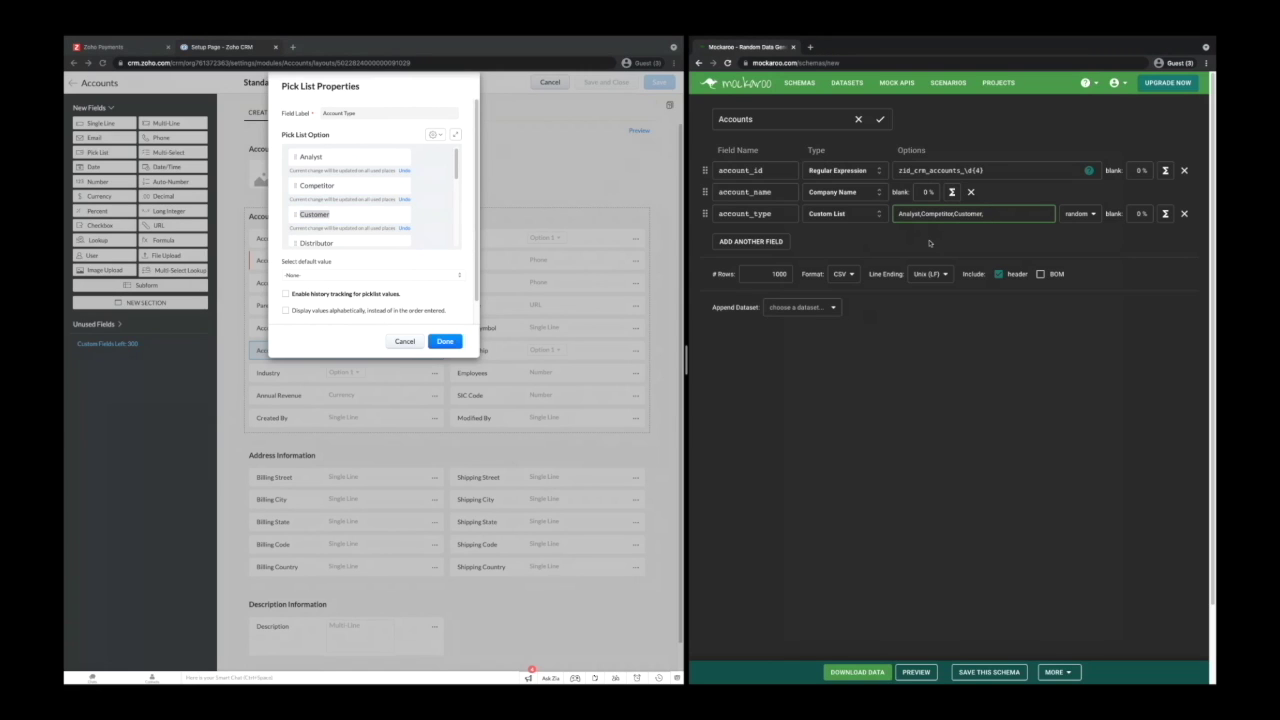
click(865, 252)
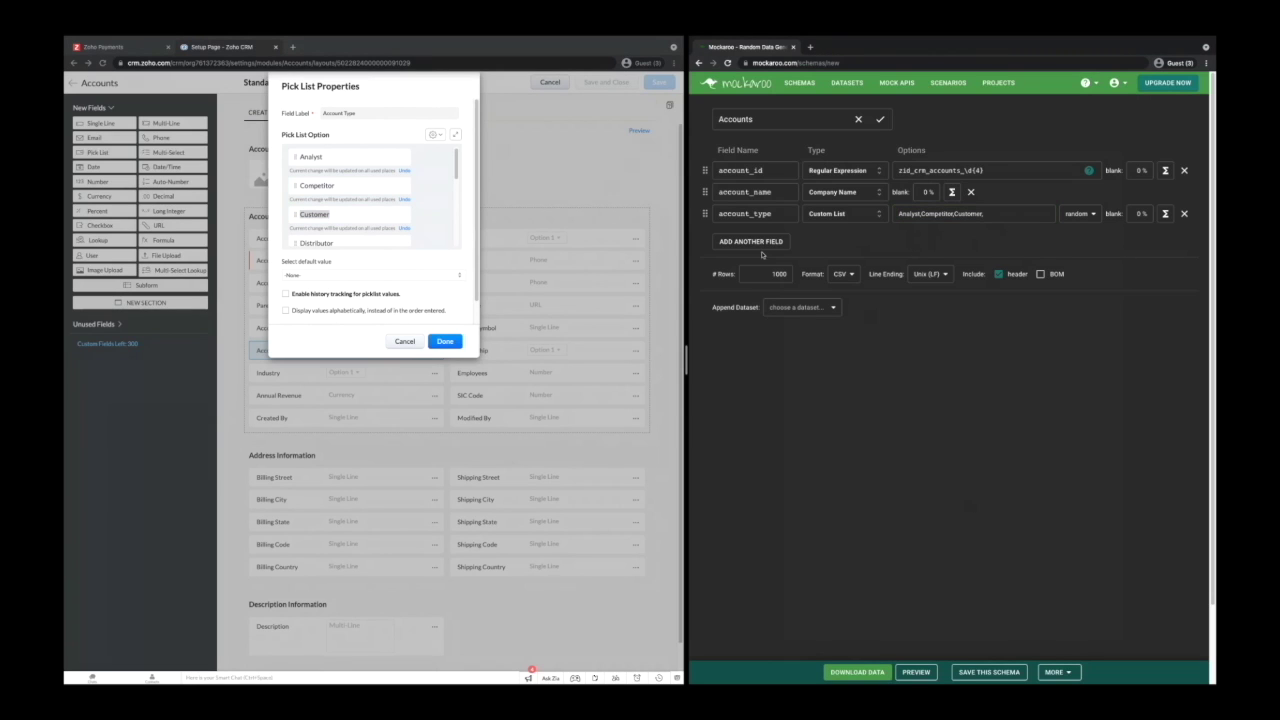
click(413, 342)
click(410, 342)
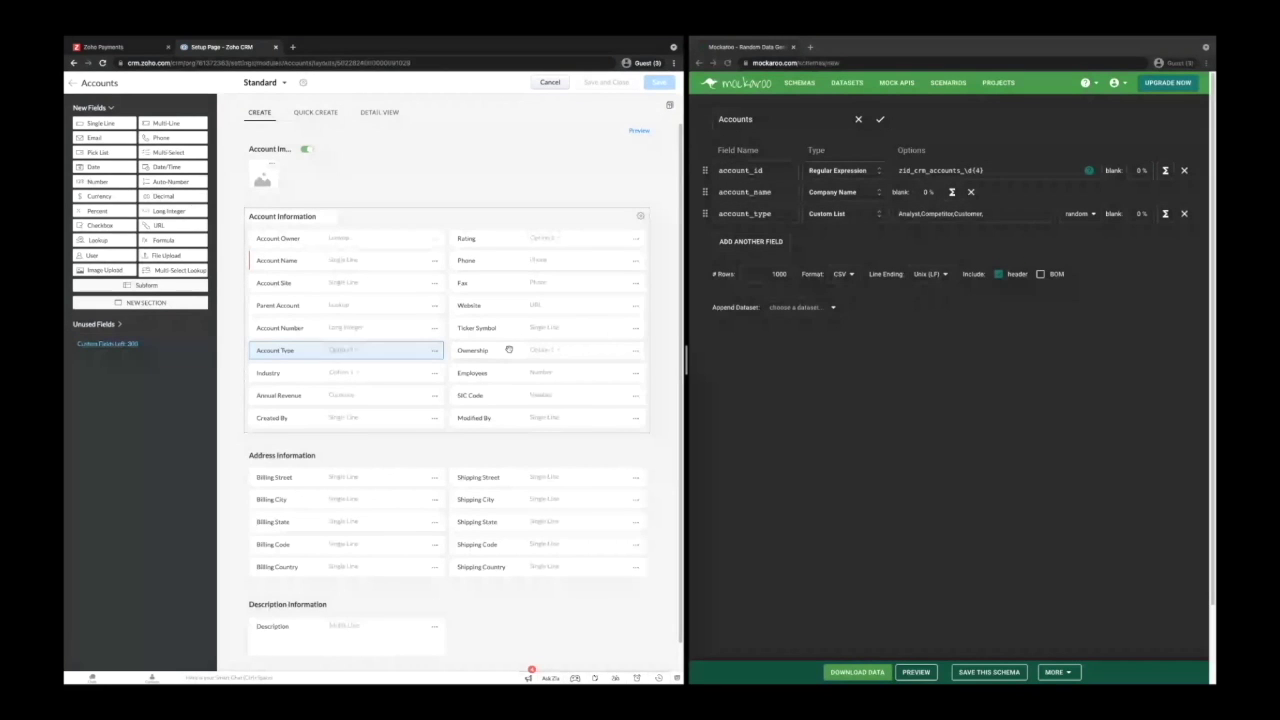
Add another field to the Mockaroo schema and name it annual_revenue.
click(737, 242)
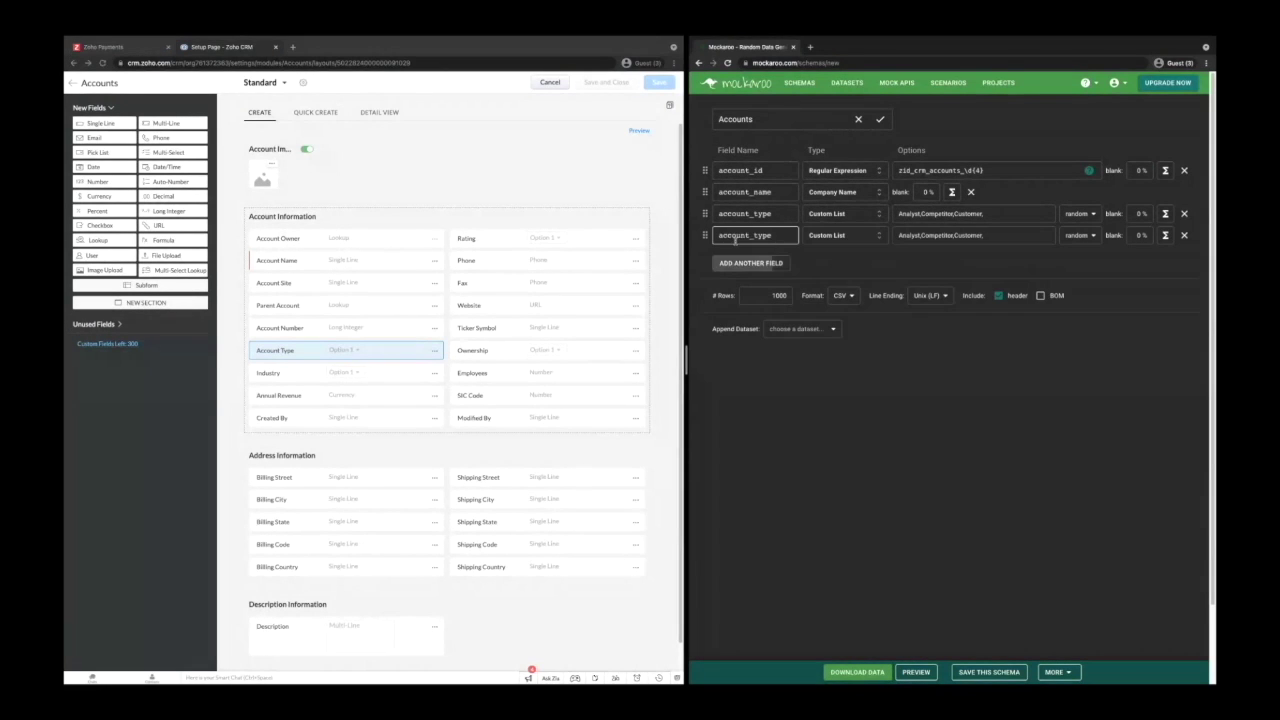
text(annual rev)
key(BackSpace)
key(BackSpace)
key(BackSpace)
key(BackSpace)
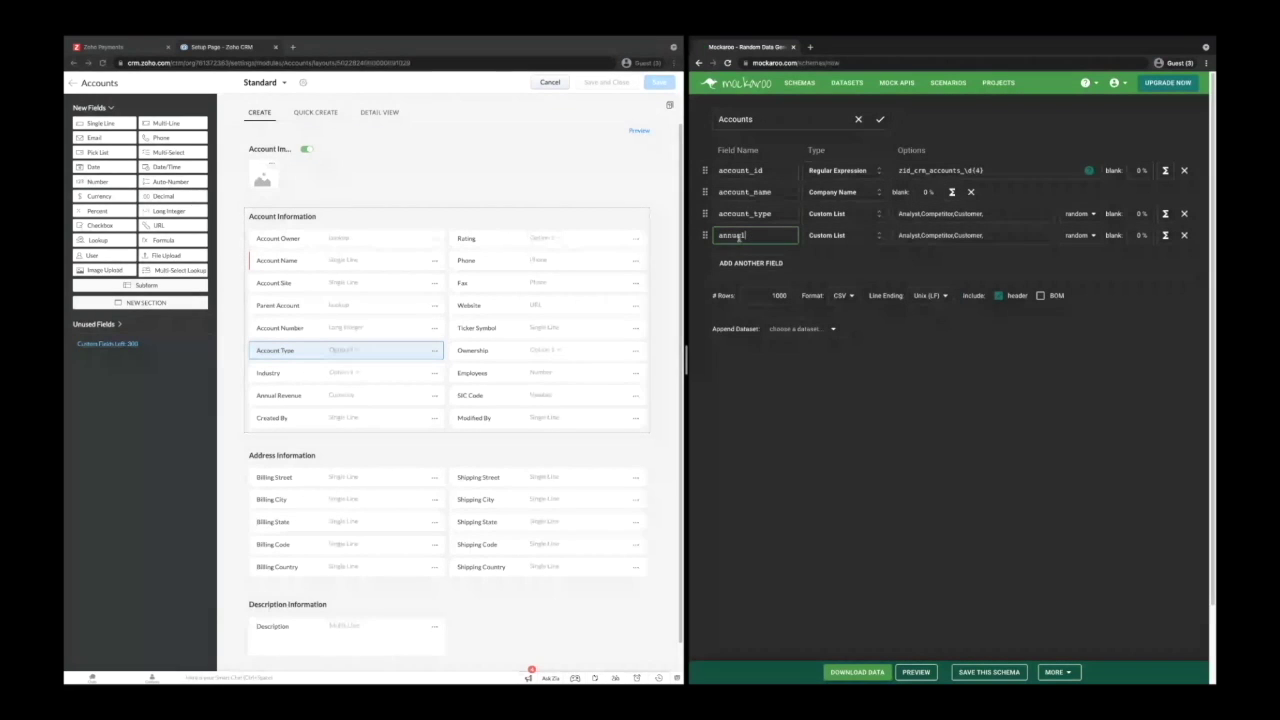
text(_revenue)
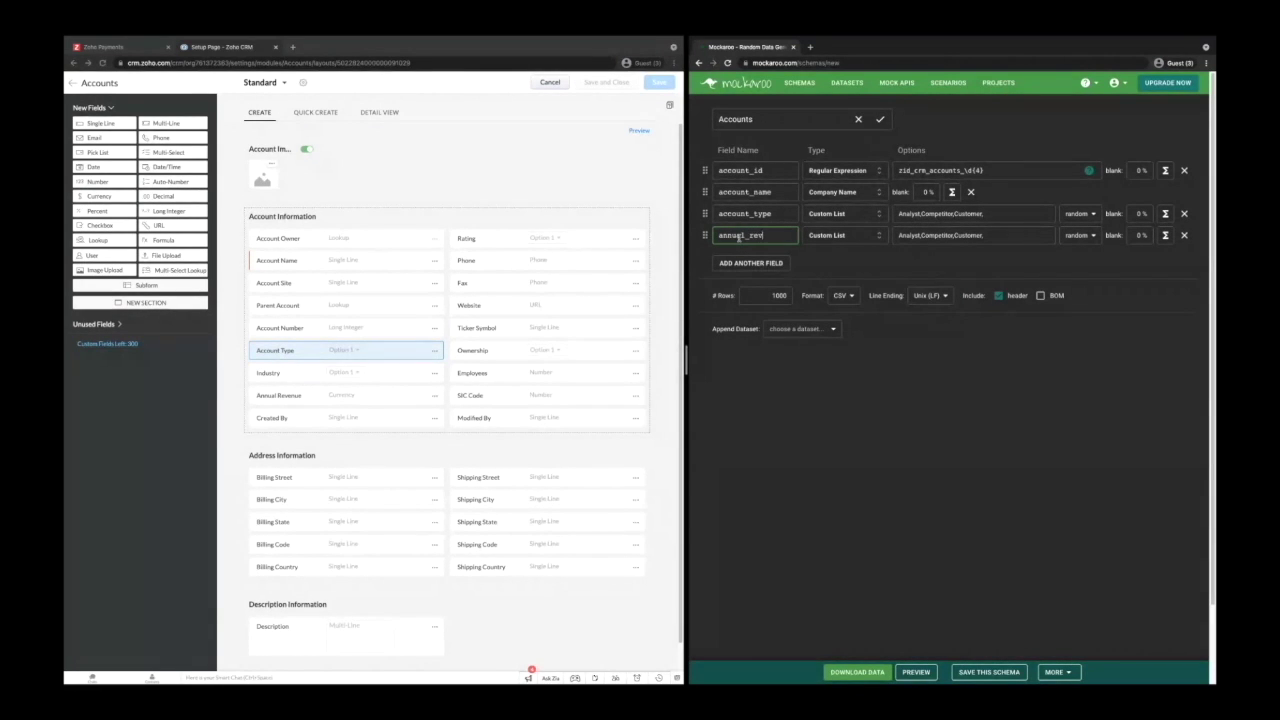
Set the annual_revenue field's type to Money with a range between 500000 and 3000000 in dollars.
click(821, 237)
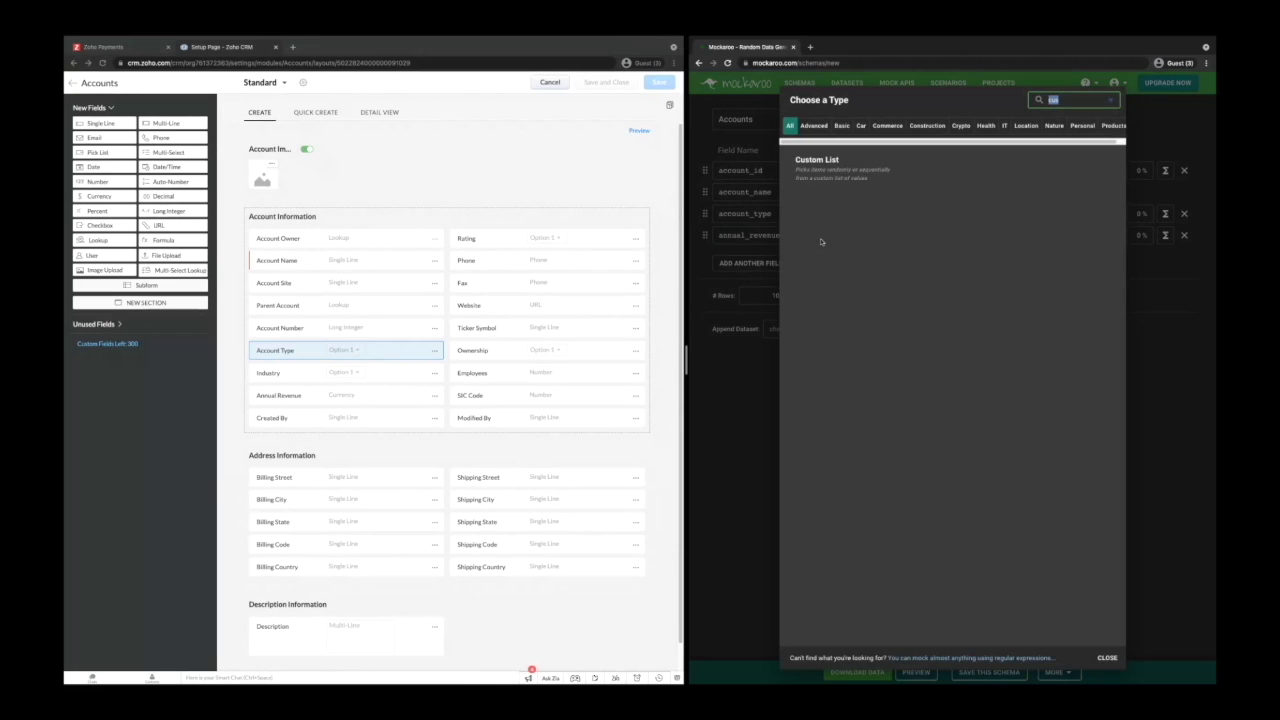
text(money)
click(821, 240)
click(936, 240)
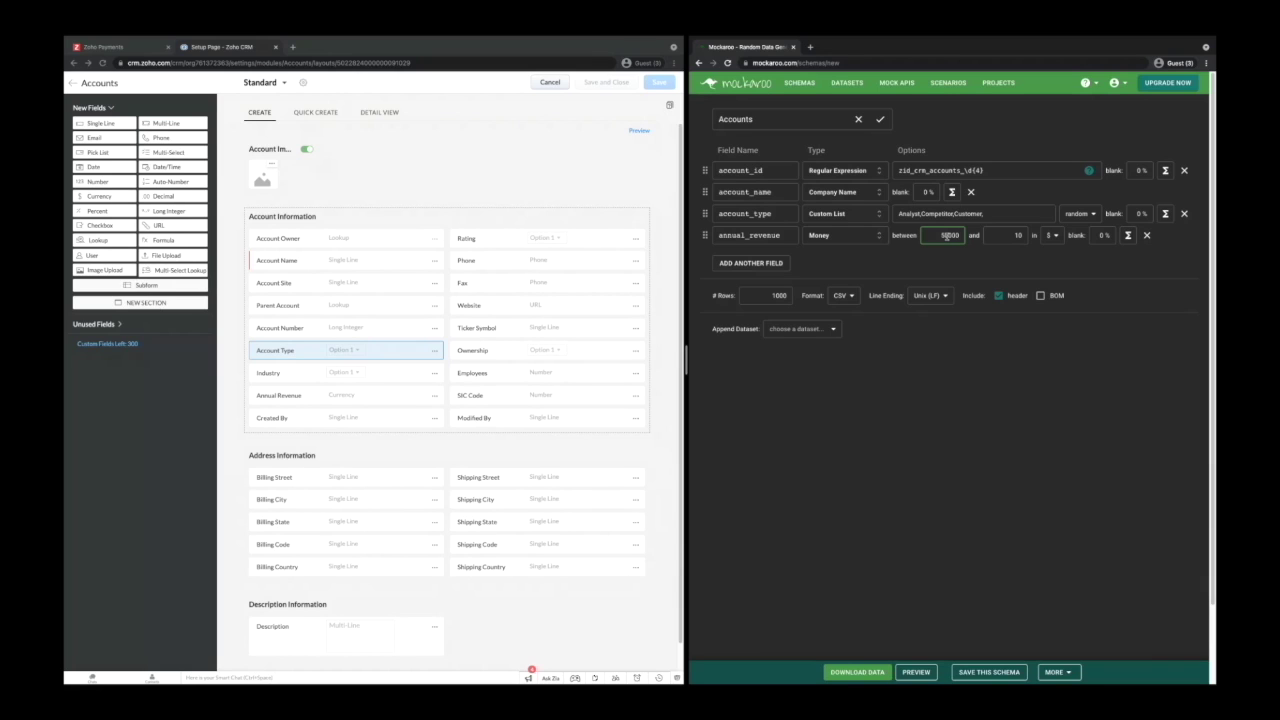
click(1012, 236)
double_click(1018, 236)
key(BackSpace)
text(3000000)
Save the schema under the name Accounts.
click(988, 672)
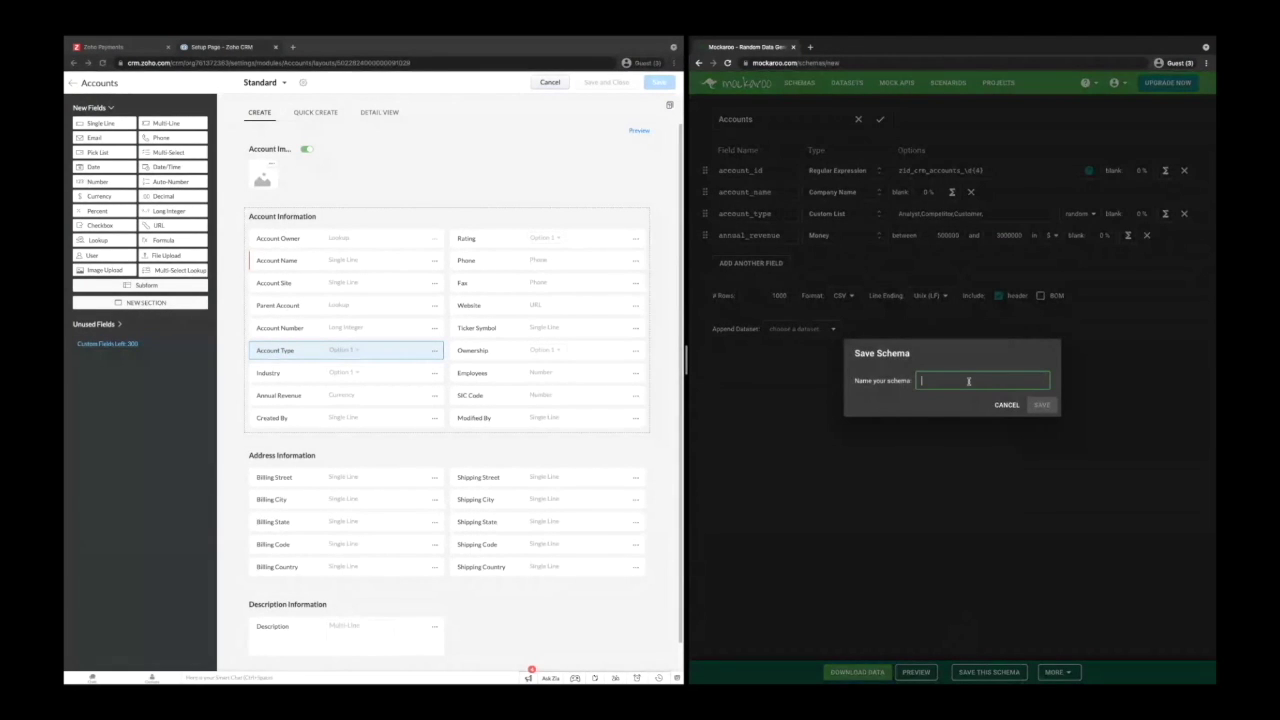
text(Accounts)
click(1042, 404)
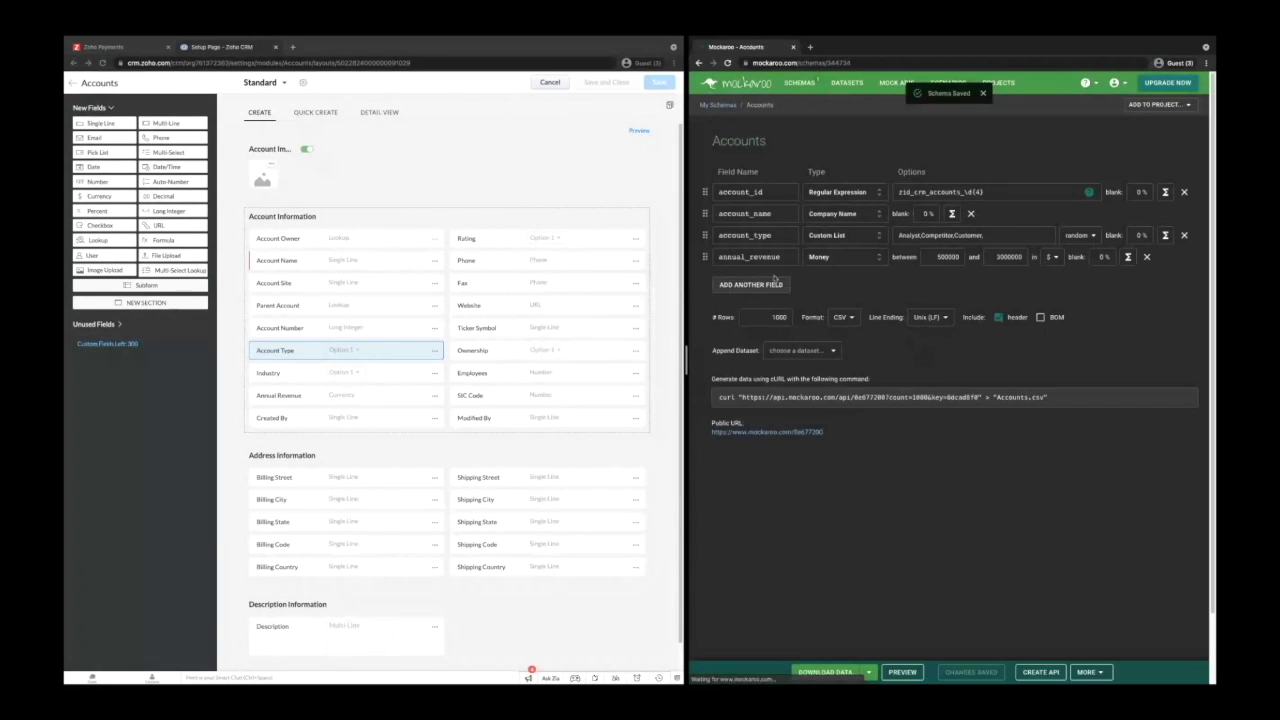
click(774, 285)
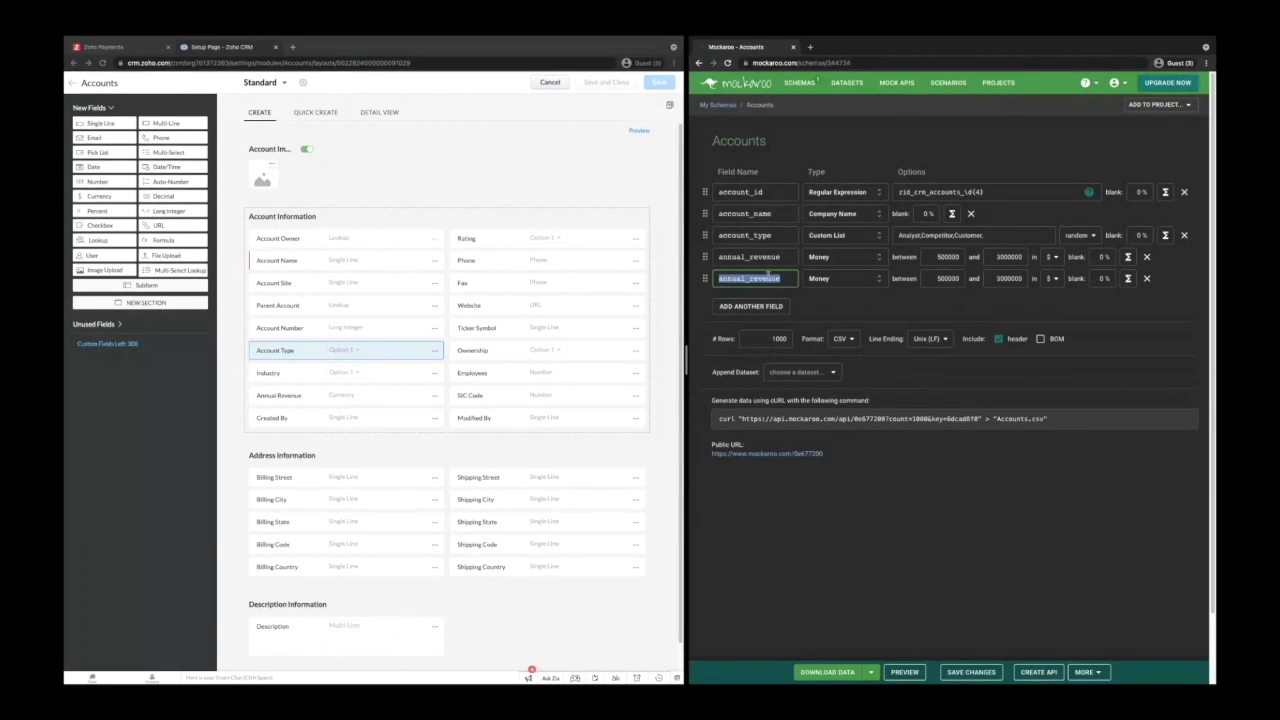
text(Stagetage)
click(840, 278)
text(cus)
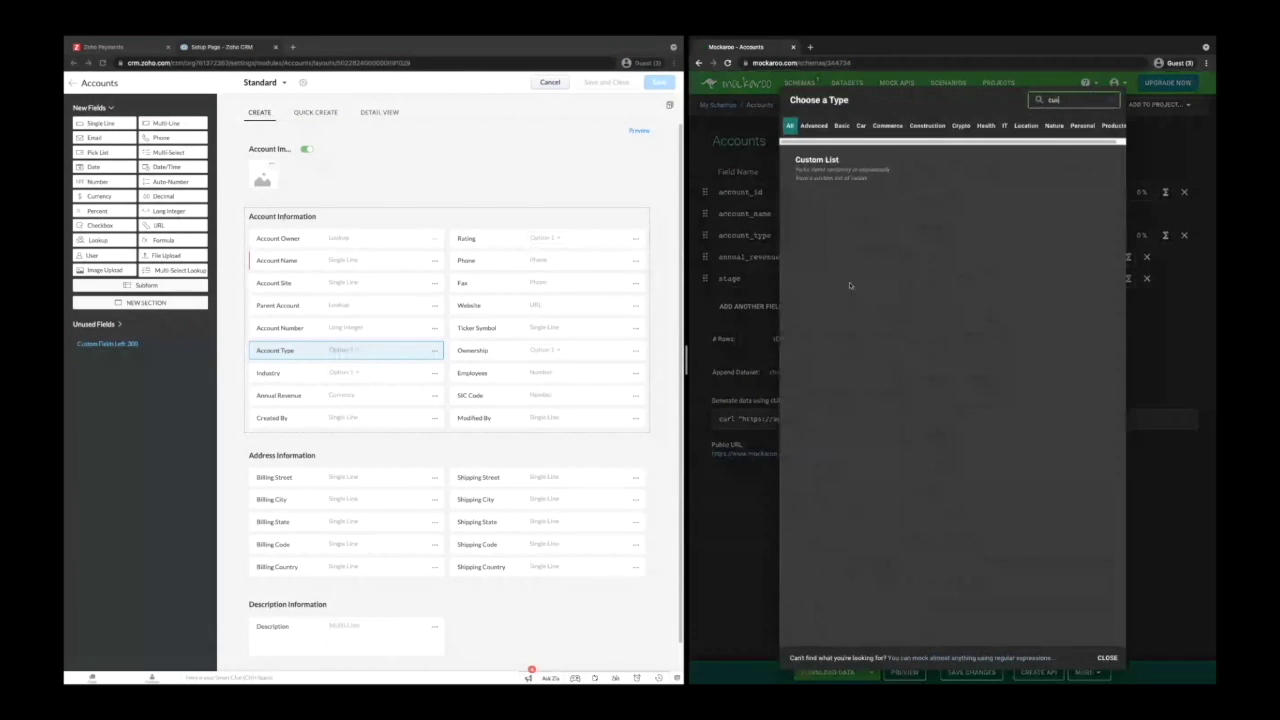
click(801, 205)
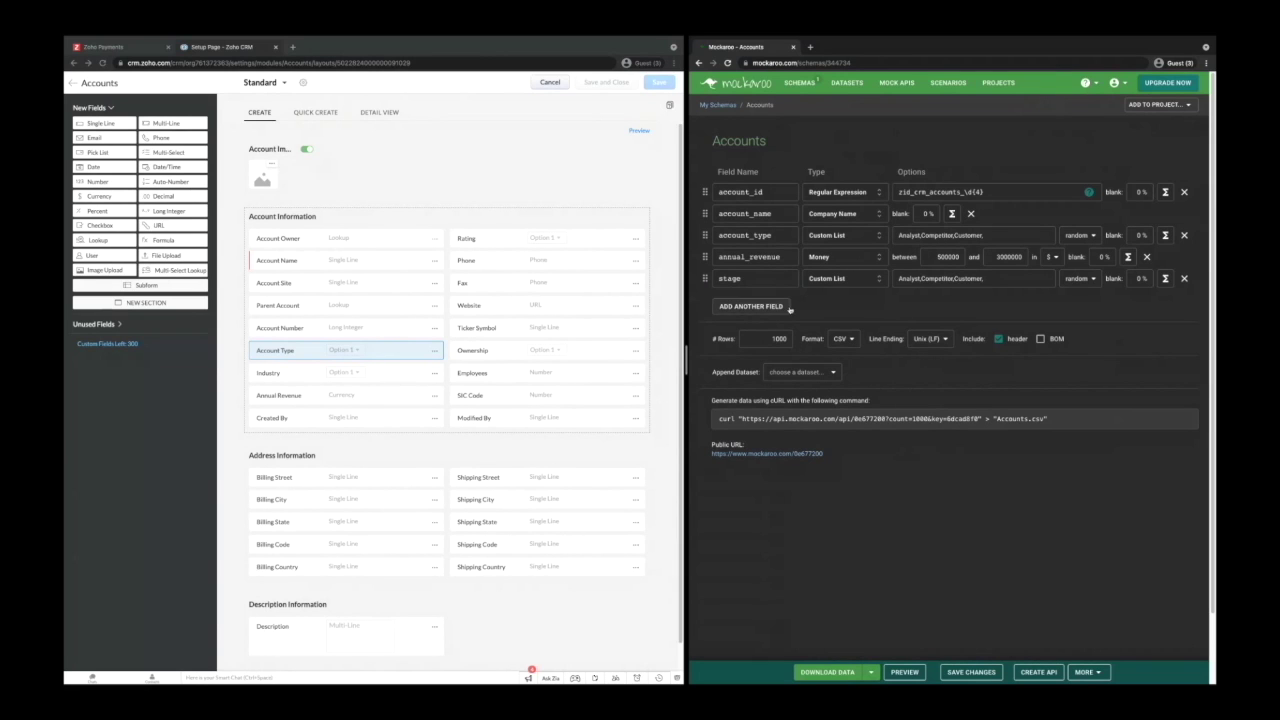
click(1184, 279)
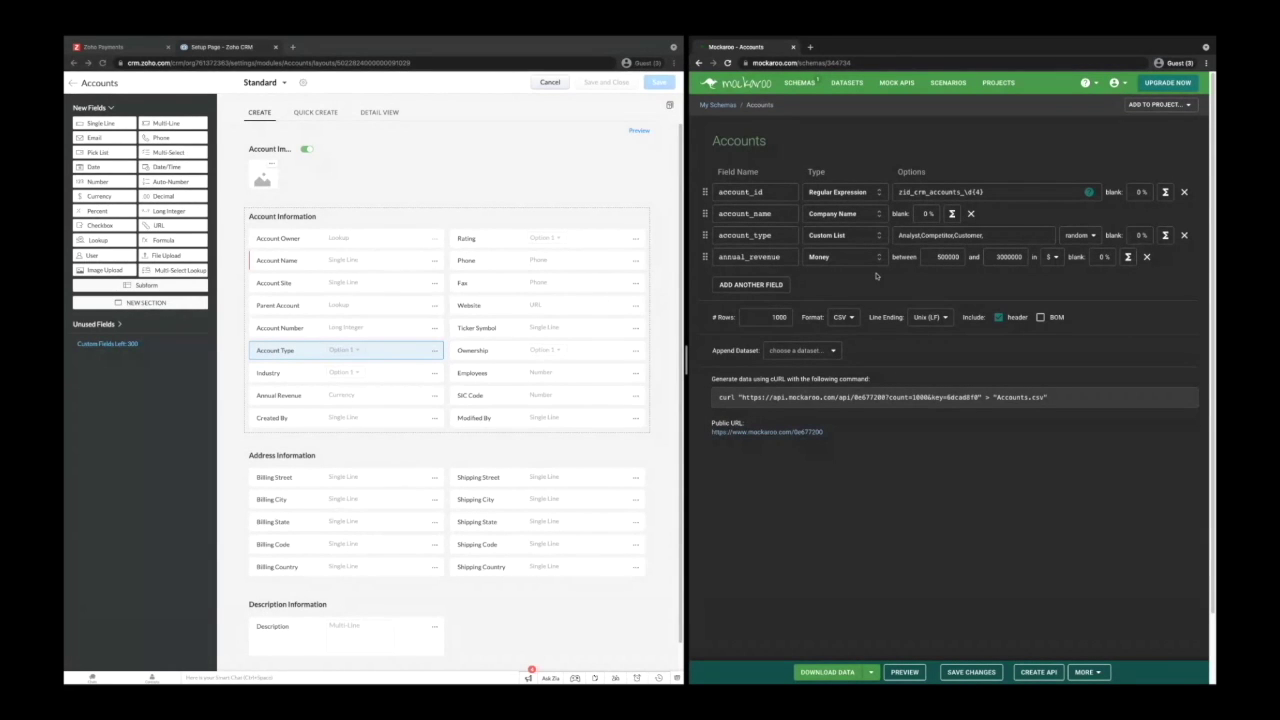
Add a field named city after annual_revenue and set its type to City.
click(762, 284)
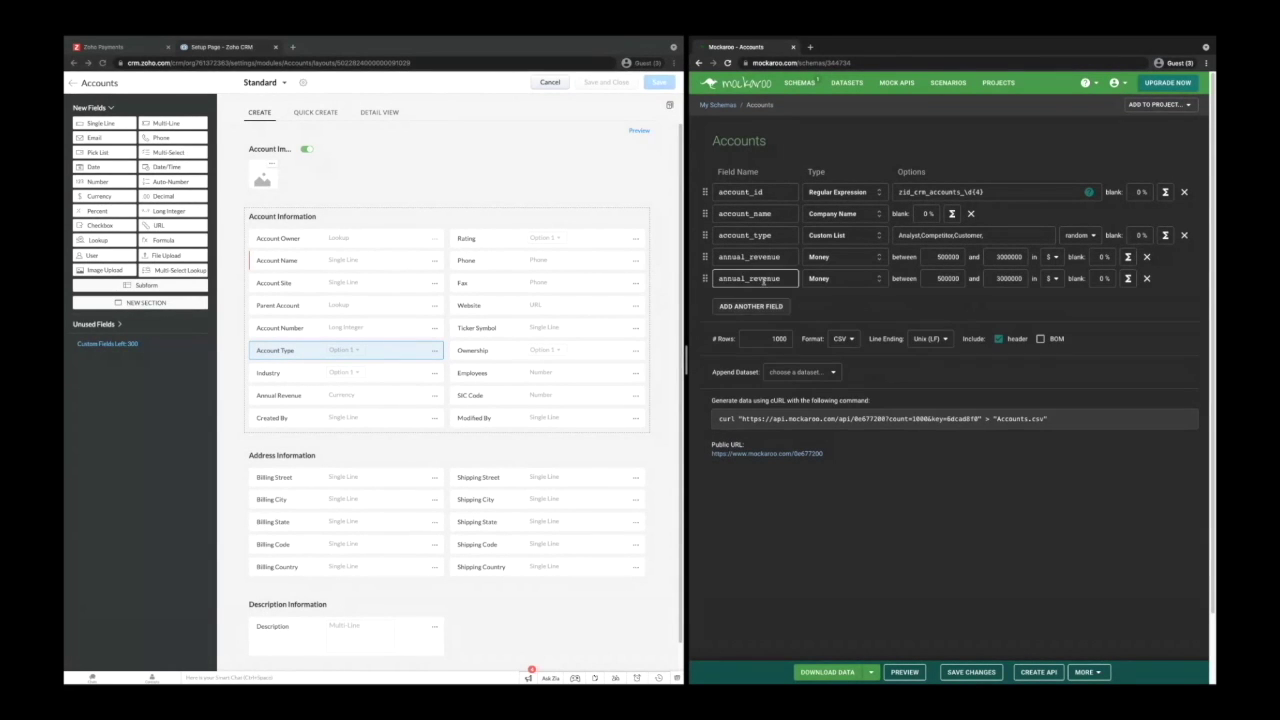
text(city)
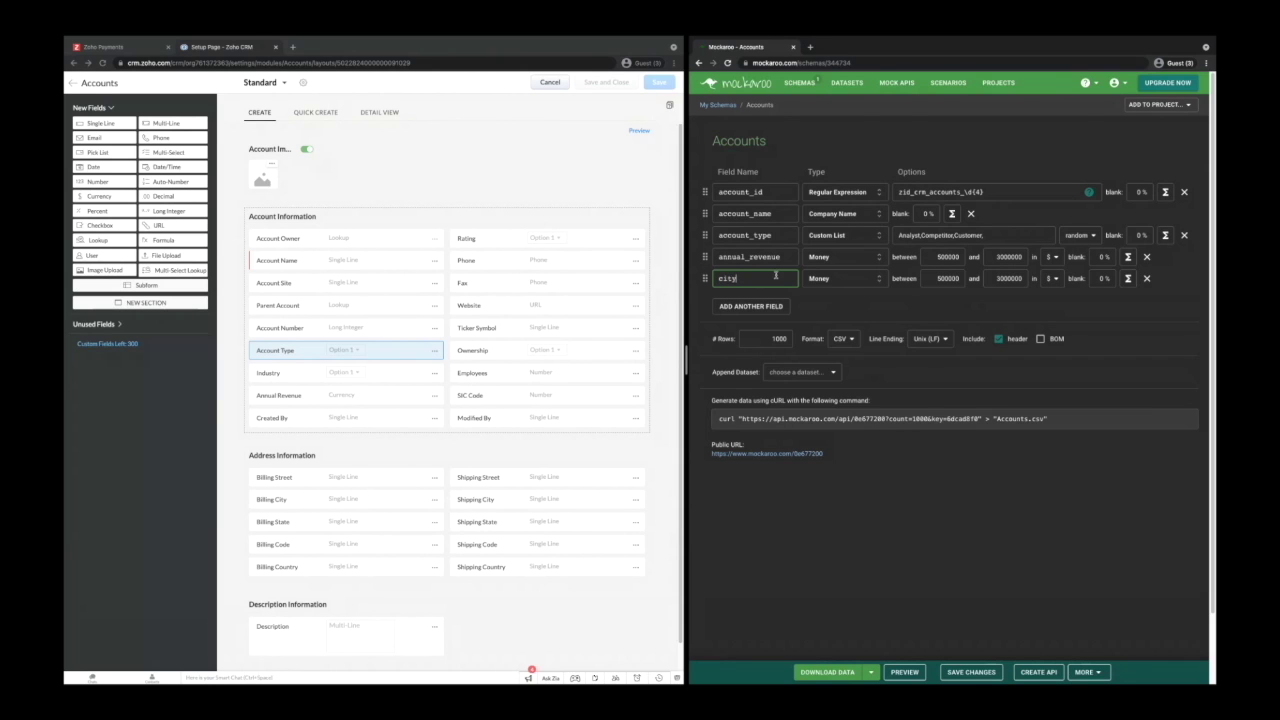
click(858, 280)
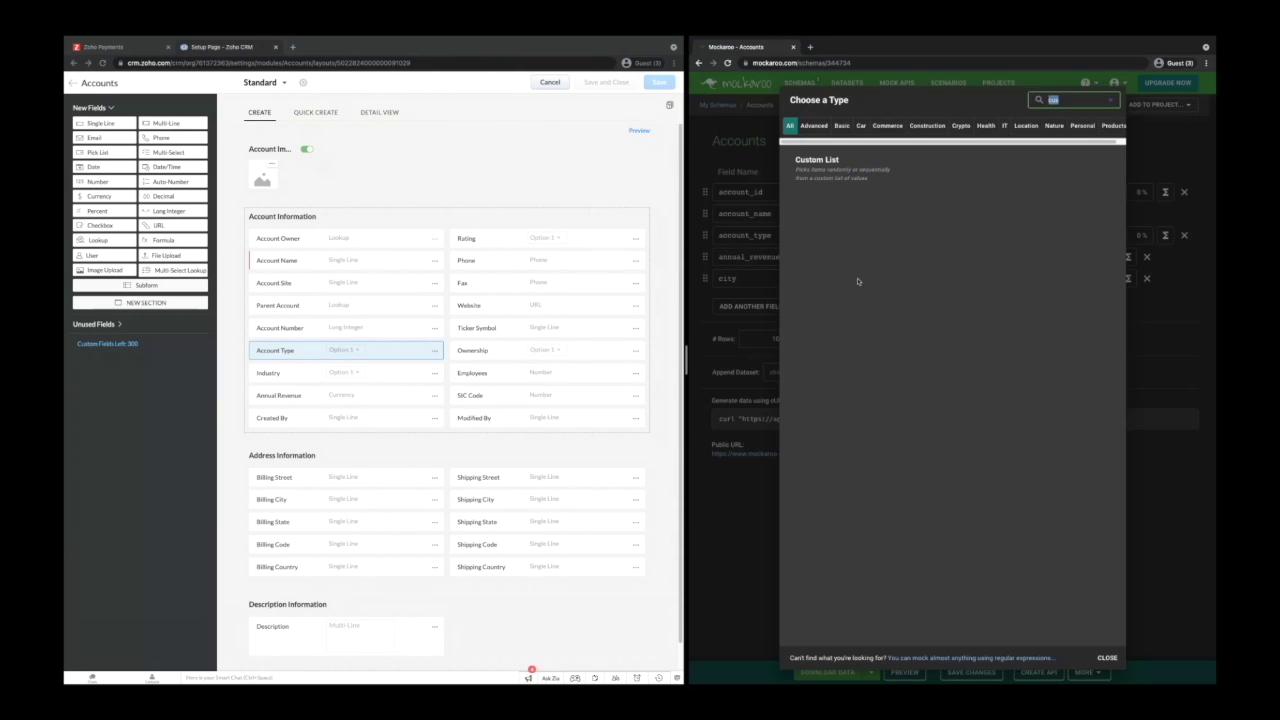
text(city)
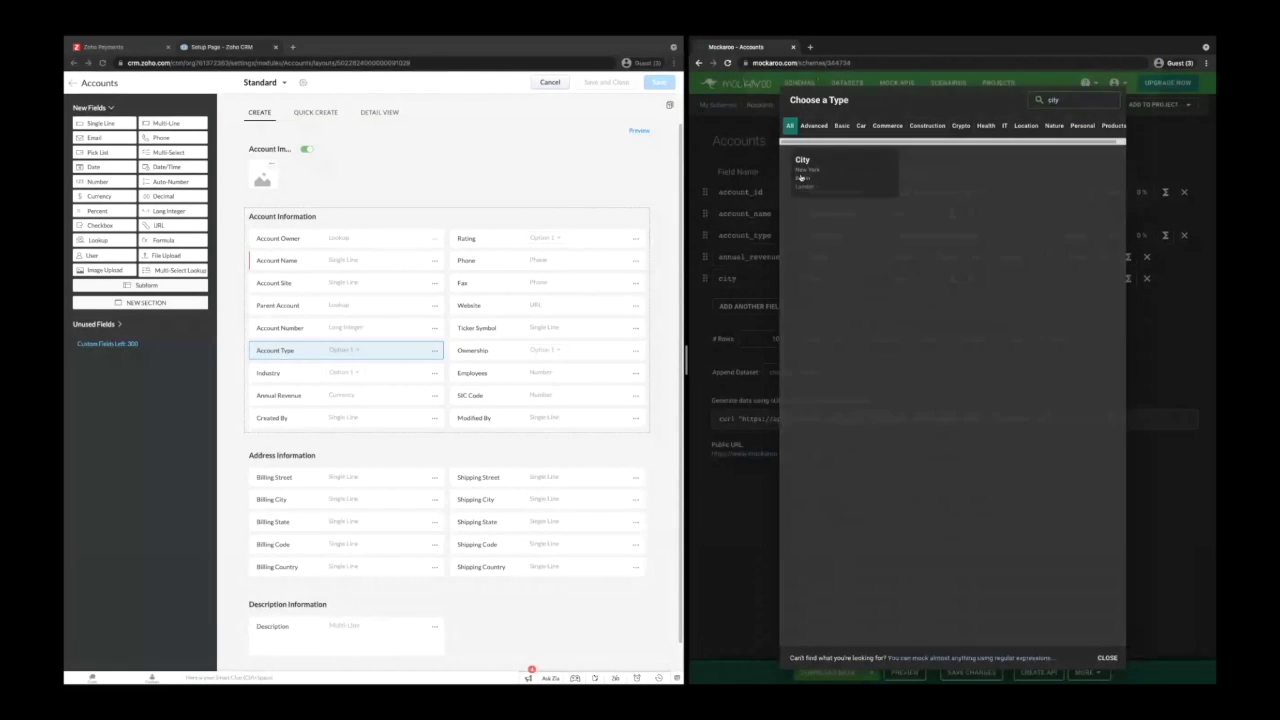
click(806, 187)
Add a field named state after city and set its type to State.
click(738, 306)
double_click(739, 300)
text(state)
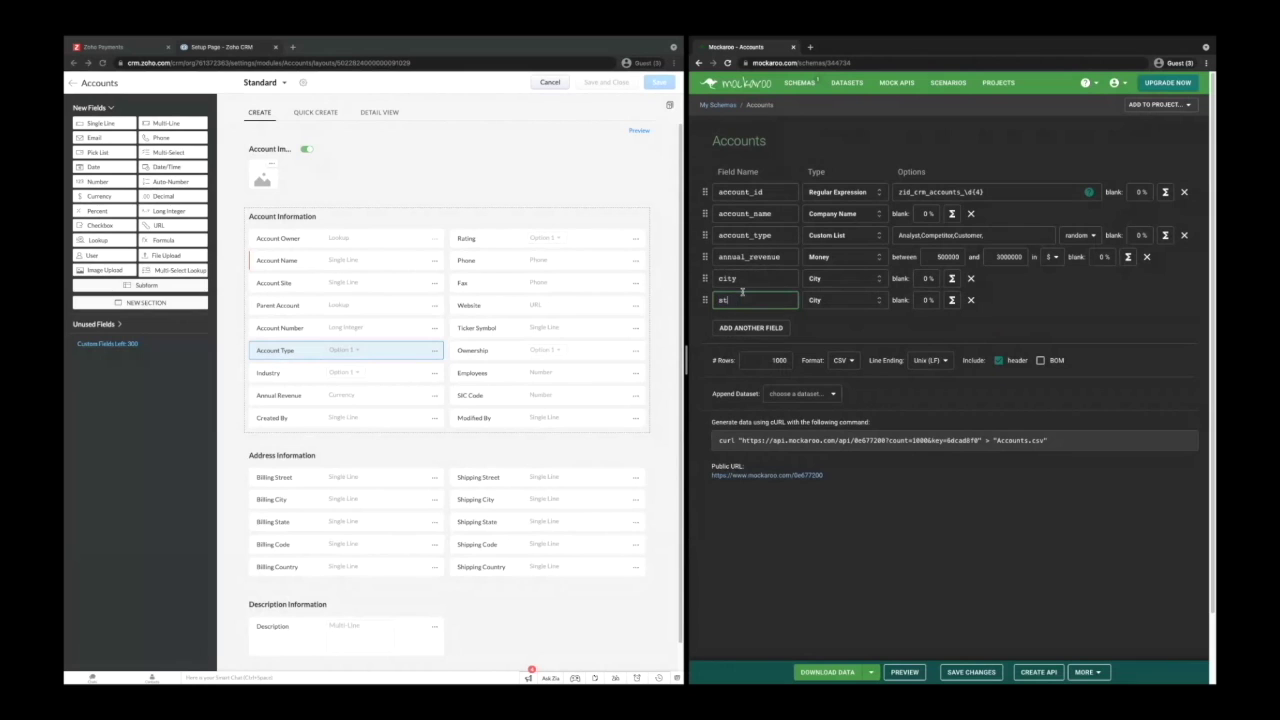
click(862, 300)
text(state)
click(830, 176)
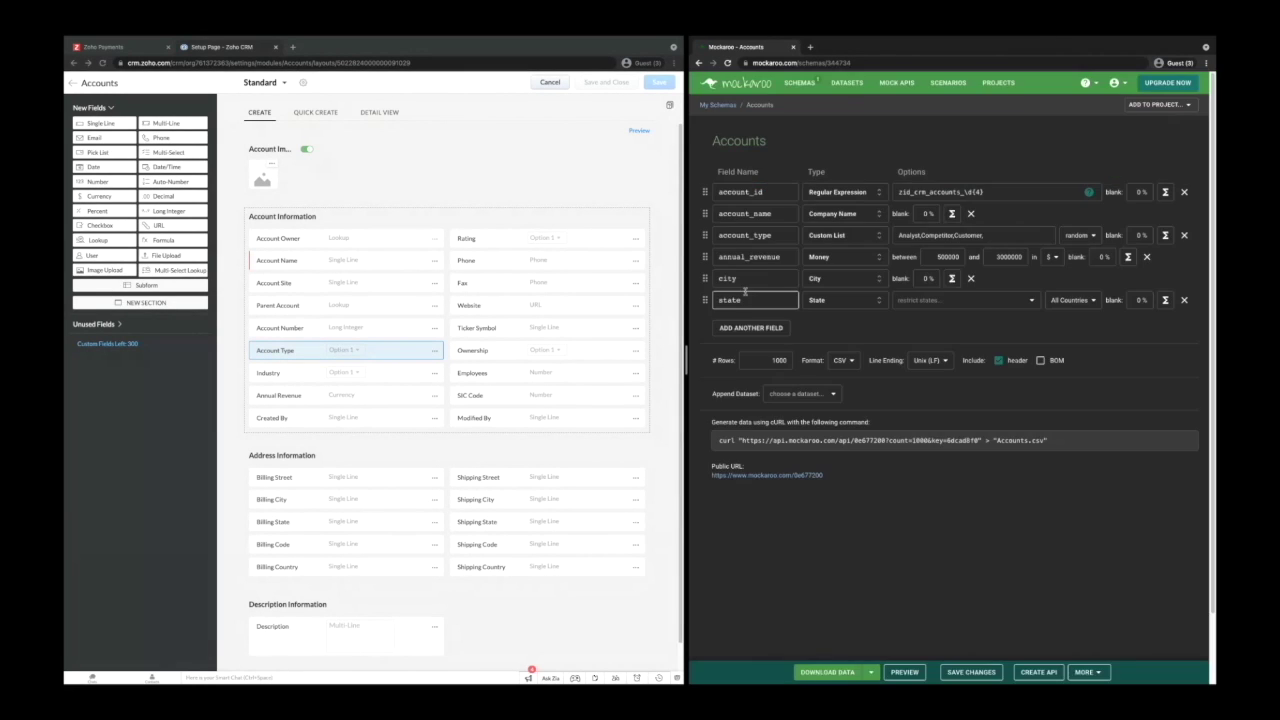
Add a field named street, place it directly above city and set its type to Street Name.
click(752, 329)
drag(705, 322, 705, 279)
double_click(737, 280)
text(street)
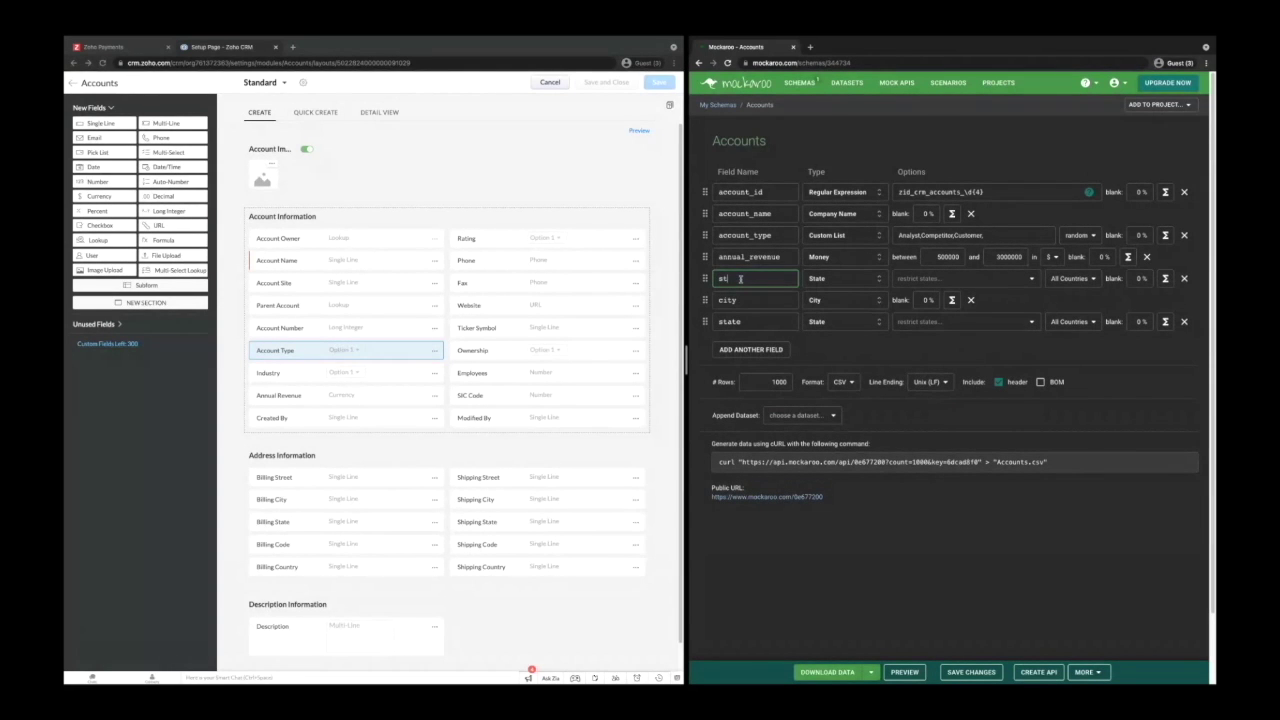
click(831, 278)
text(street)
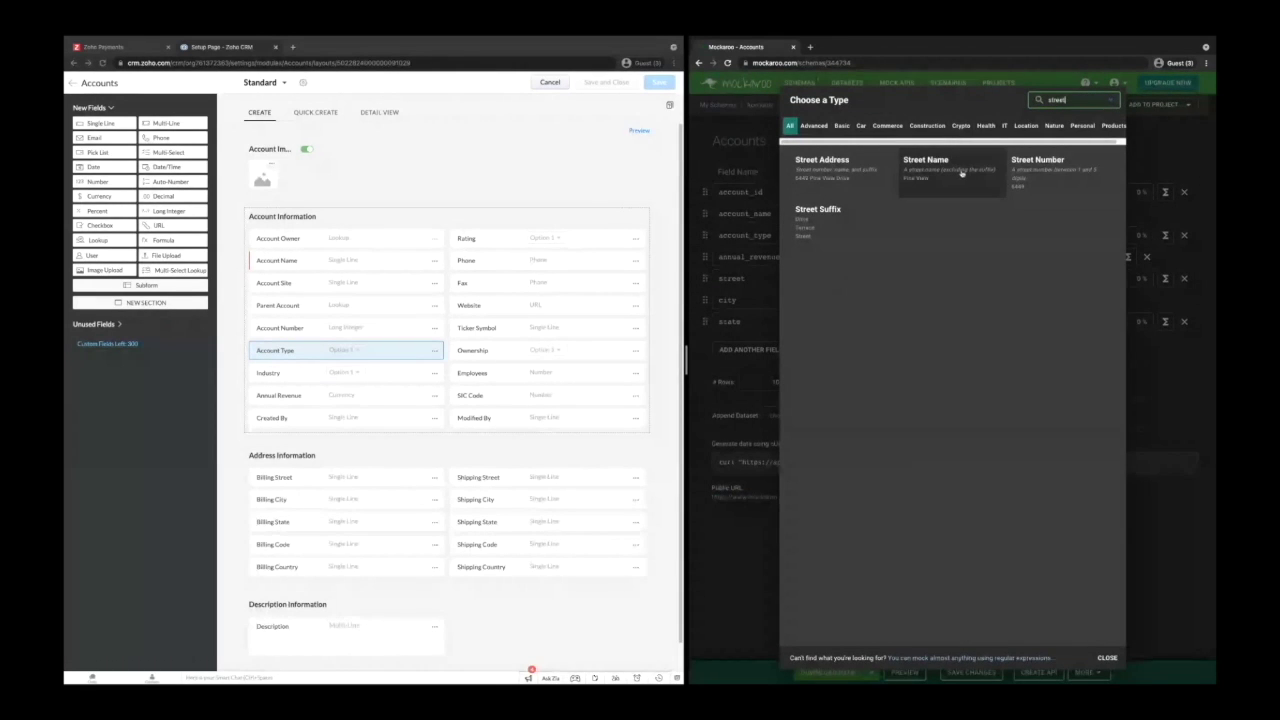
click(961, 172)
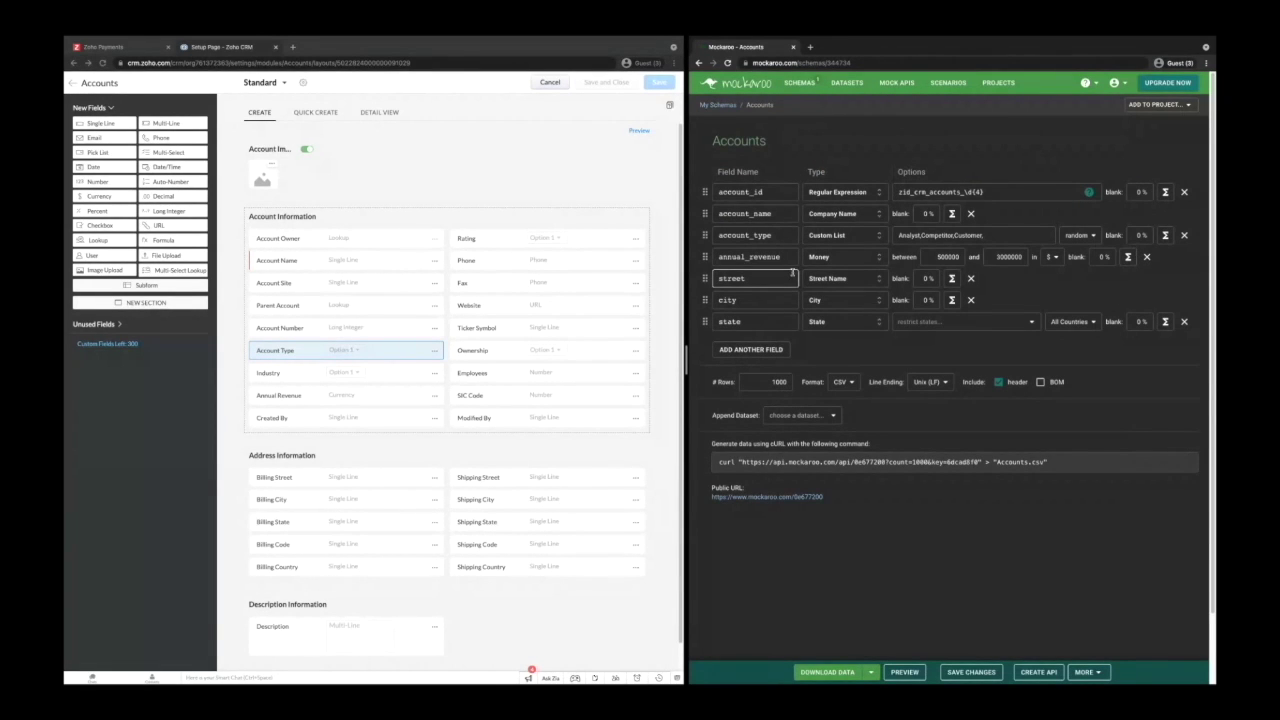
Save the schema changes, and preview the generated data with enough window width to check every column, closing the preview when done.
click(967, 673)
click(903, 673)
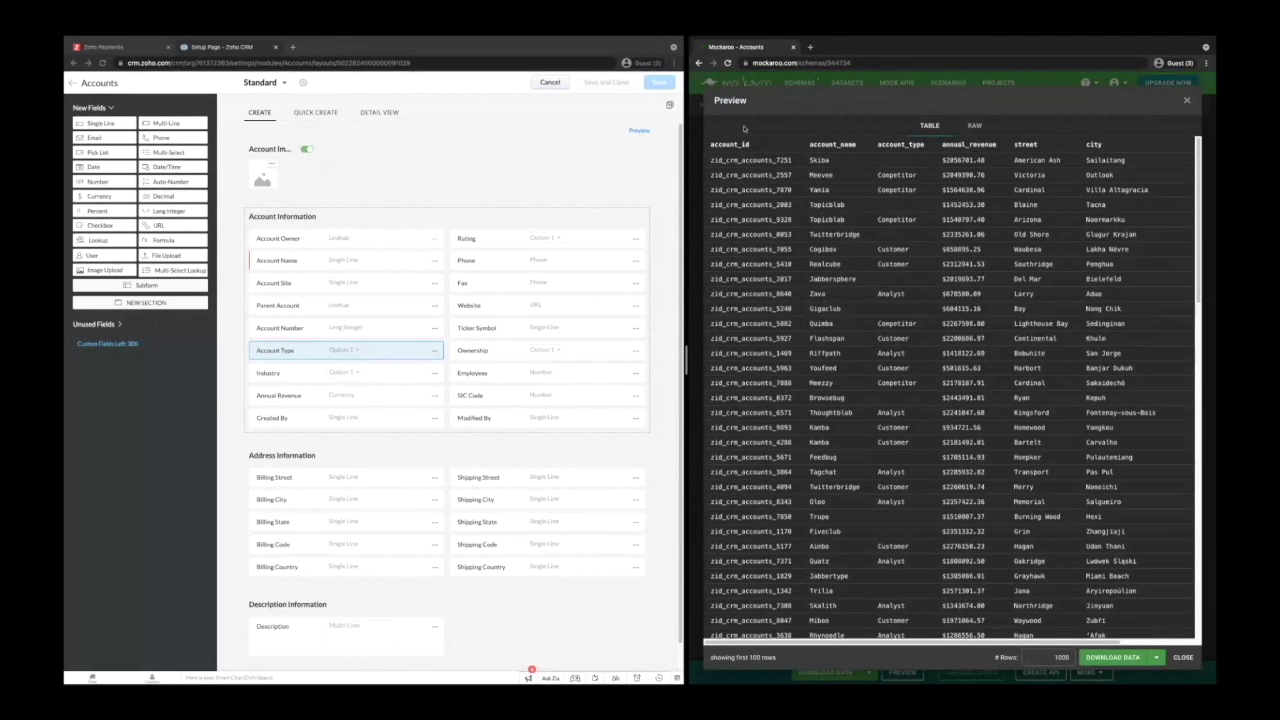
drag(686, 360, 492, 360)
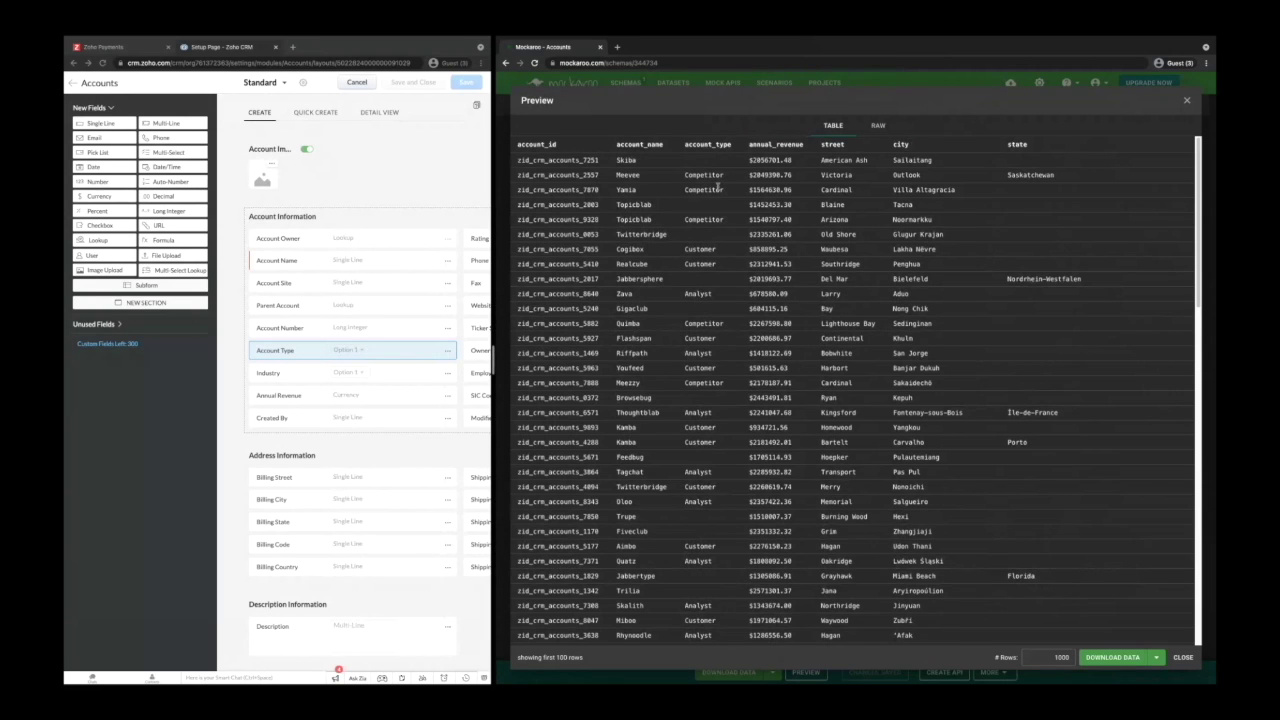
click(1187, 100)
Set the schema's row count to 10 and restrict the state field to Only US.
double_click(605, 378)
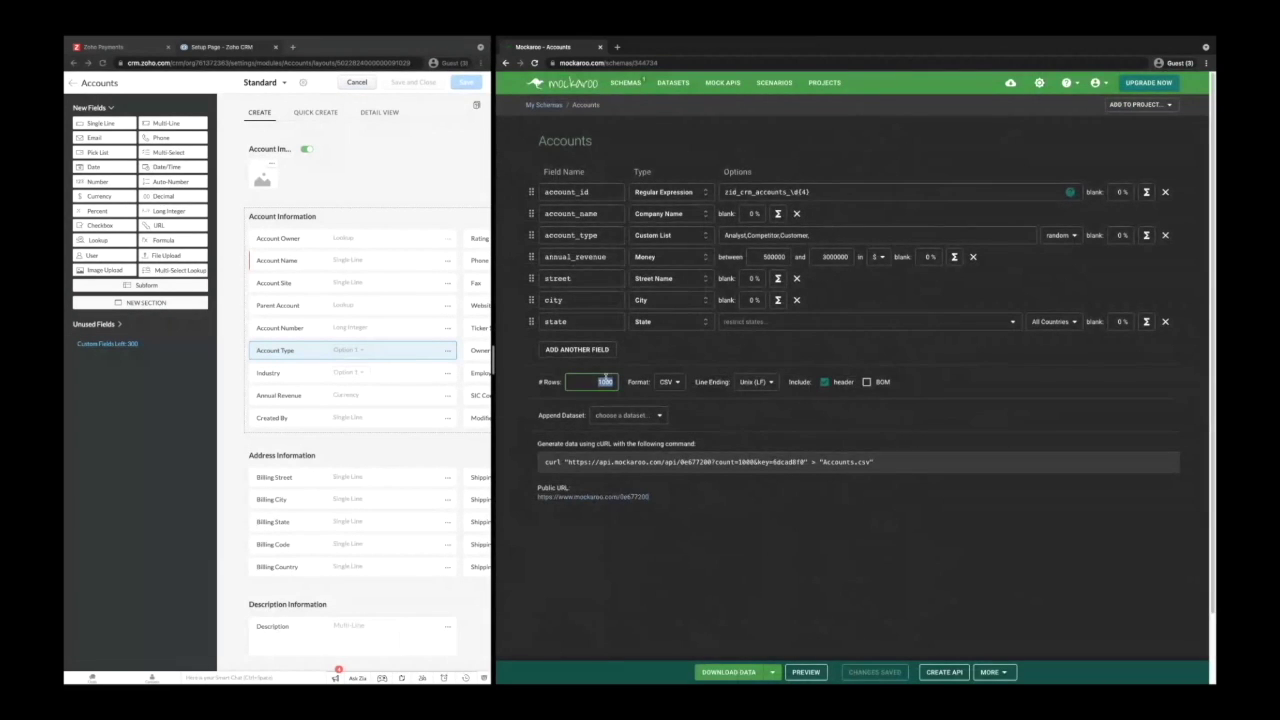
text(10)
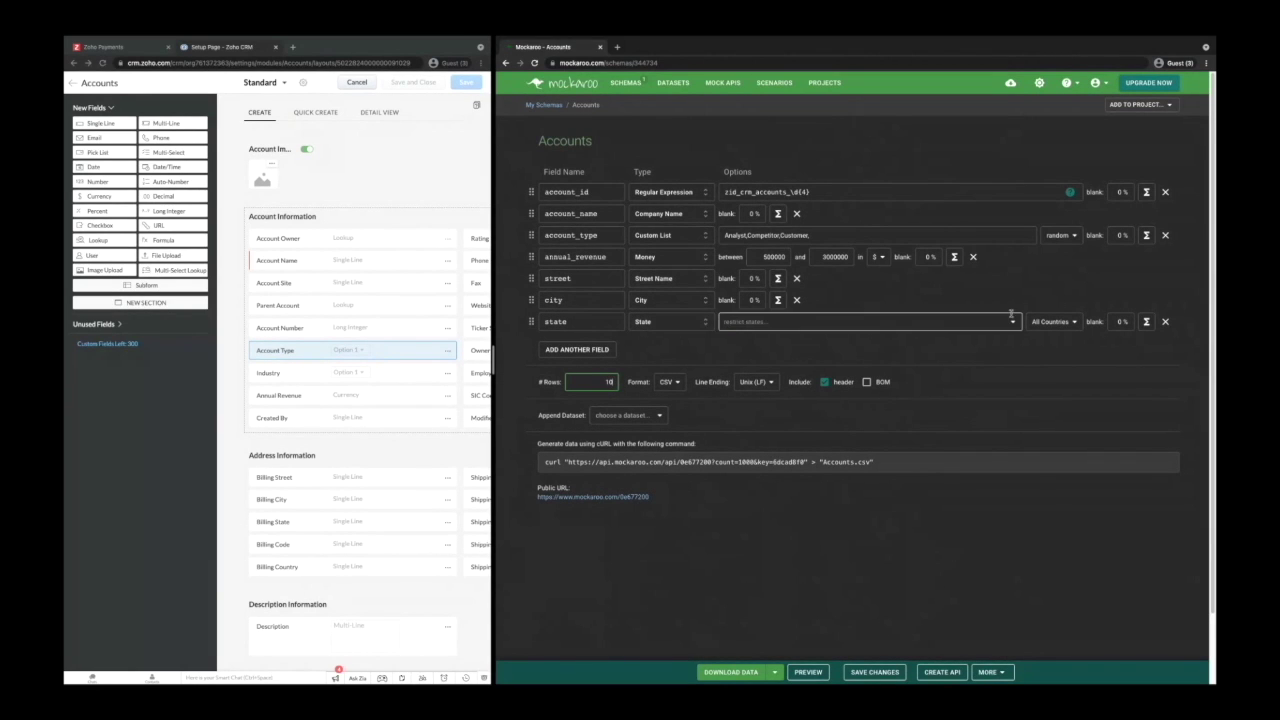
click(1050, 321)
click(1046, 338)
click(1113, 321)
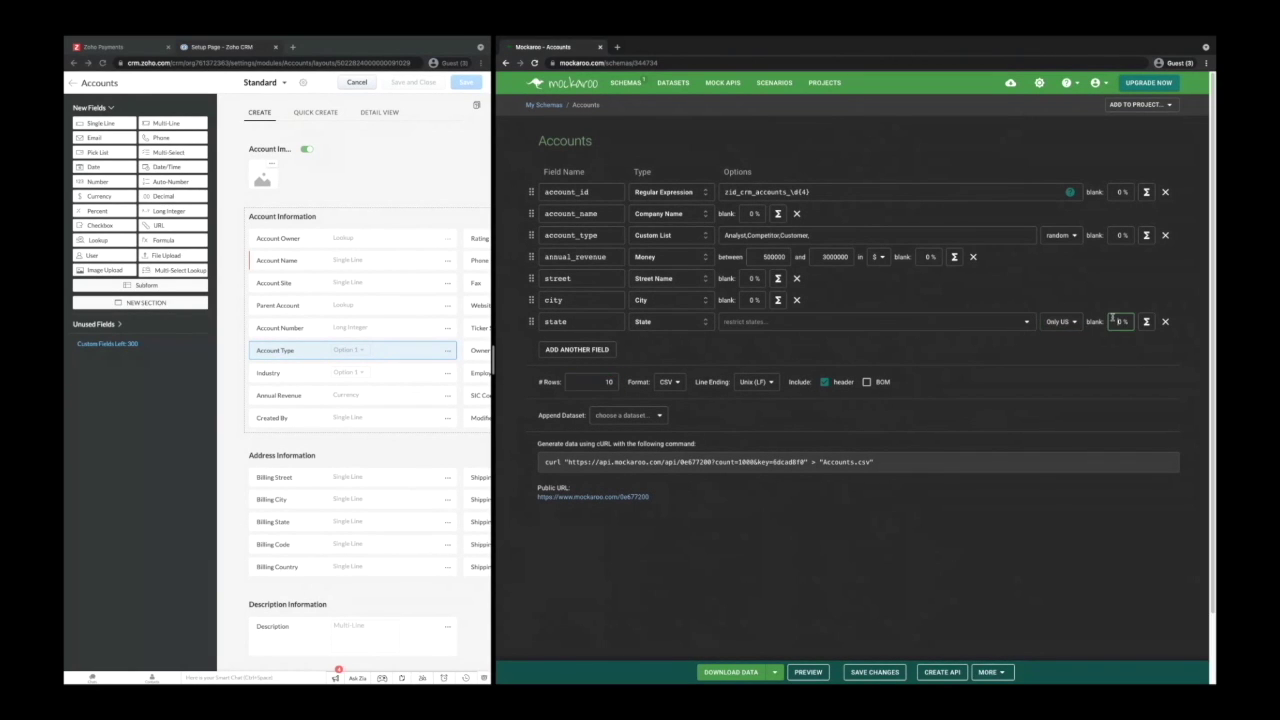
Save the schema changes and preview the generated account data, closing the preview when done.
click(868, 672)
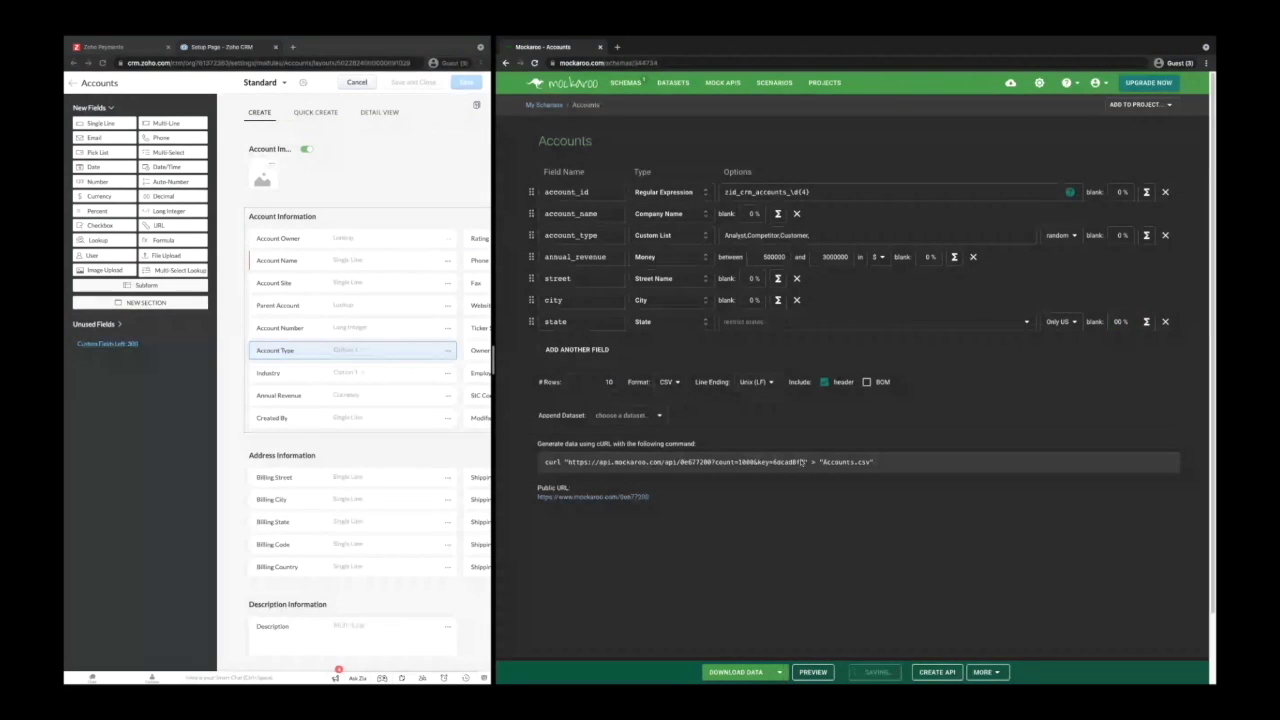
click(806, 672)
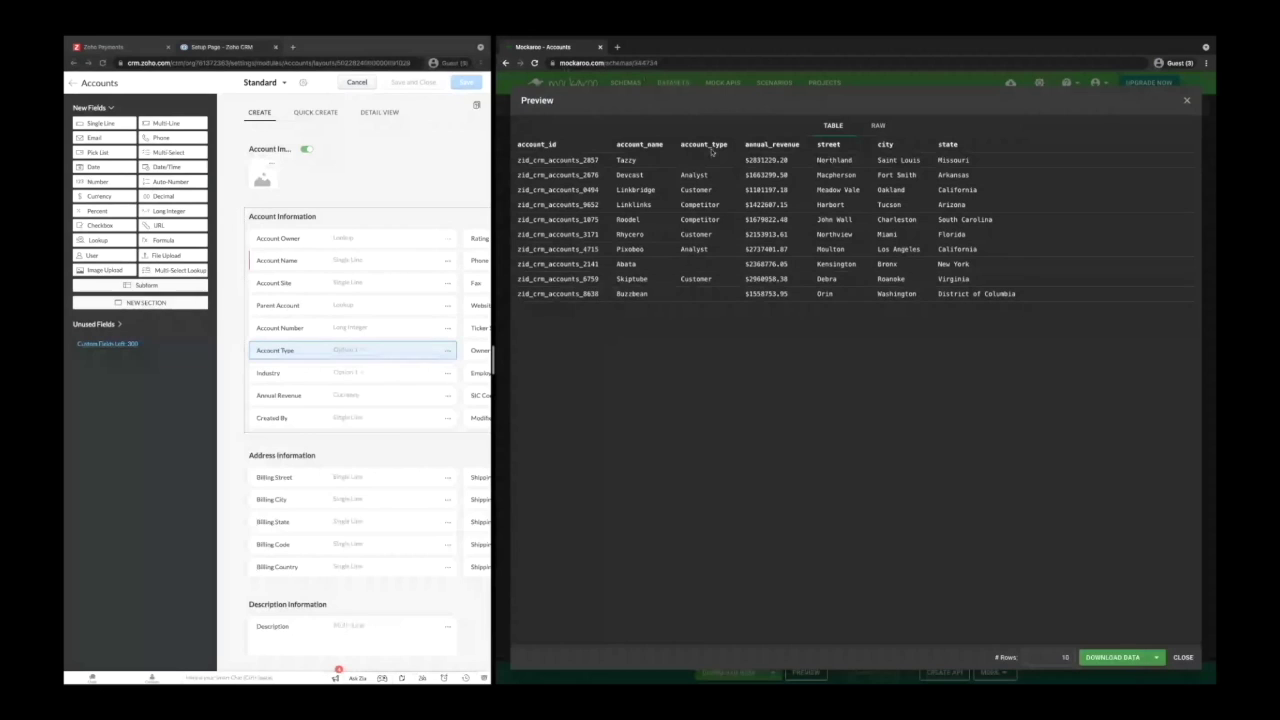
click(1187, 100)
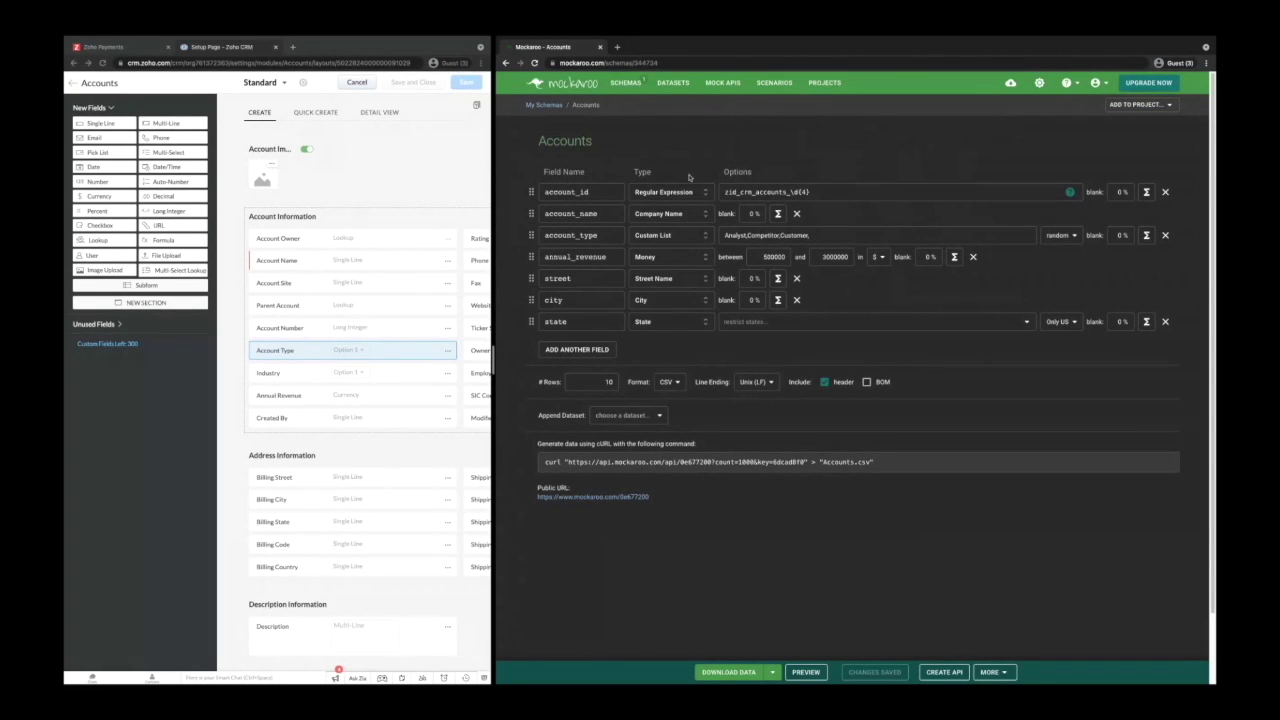
Set the account_type blank percentage to 0 %, then save the schema and download its data as CSV.
click(1122, 236)
text(0)
click(873, 671)
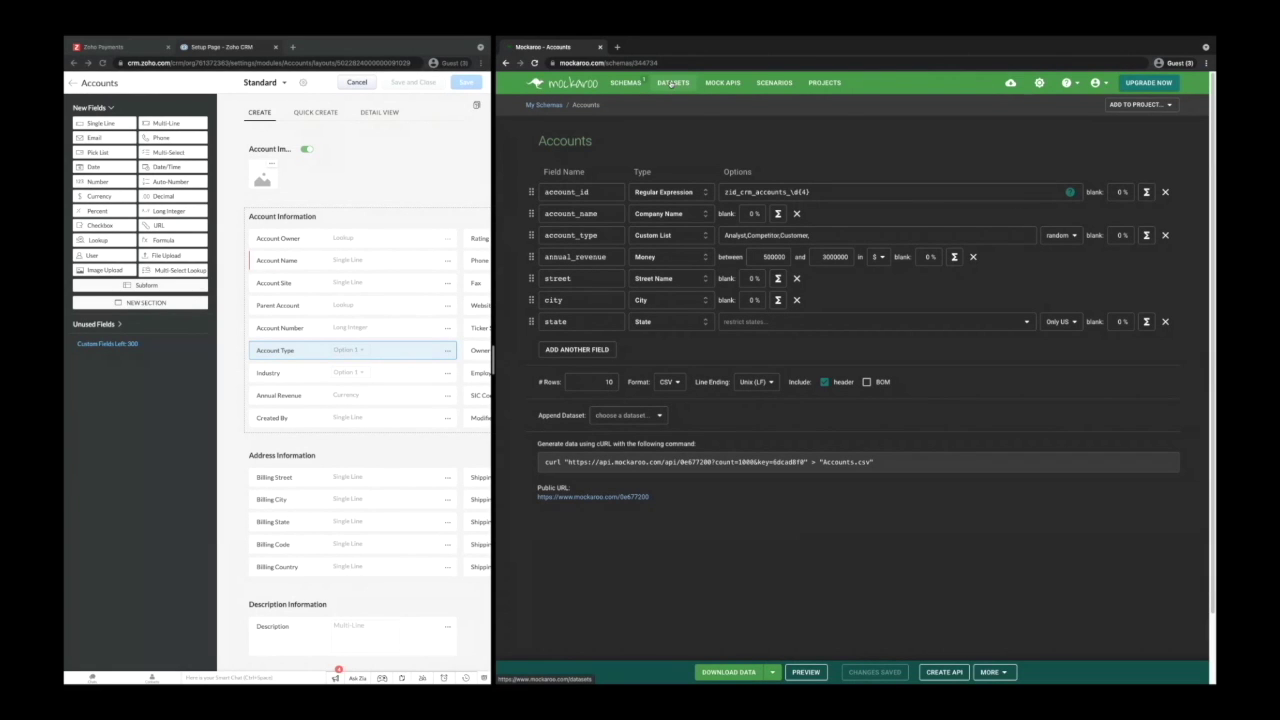
click(728, 672)
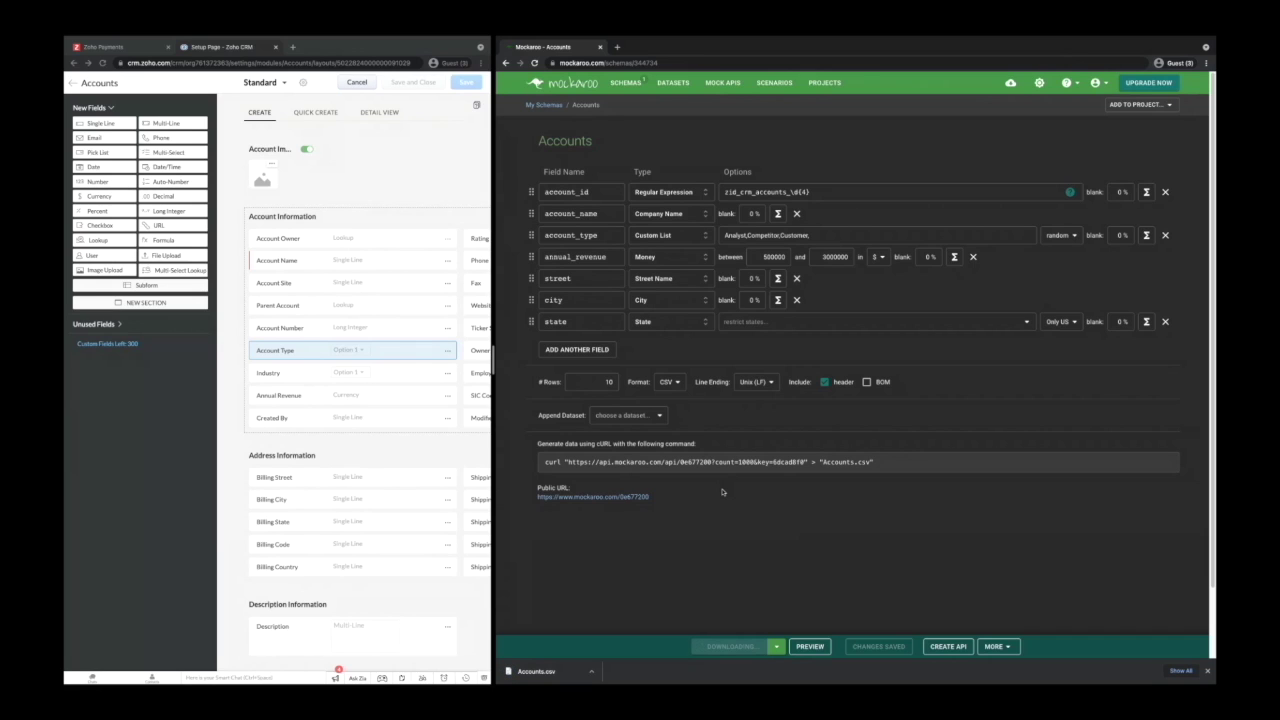
Upload Accounts.csv from Downloads as a new dataset named Accounts and save it.
click(673, 83)
click(563, 194)
click(633, 158)
text(Accounts)
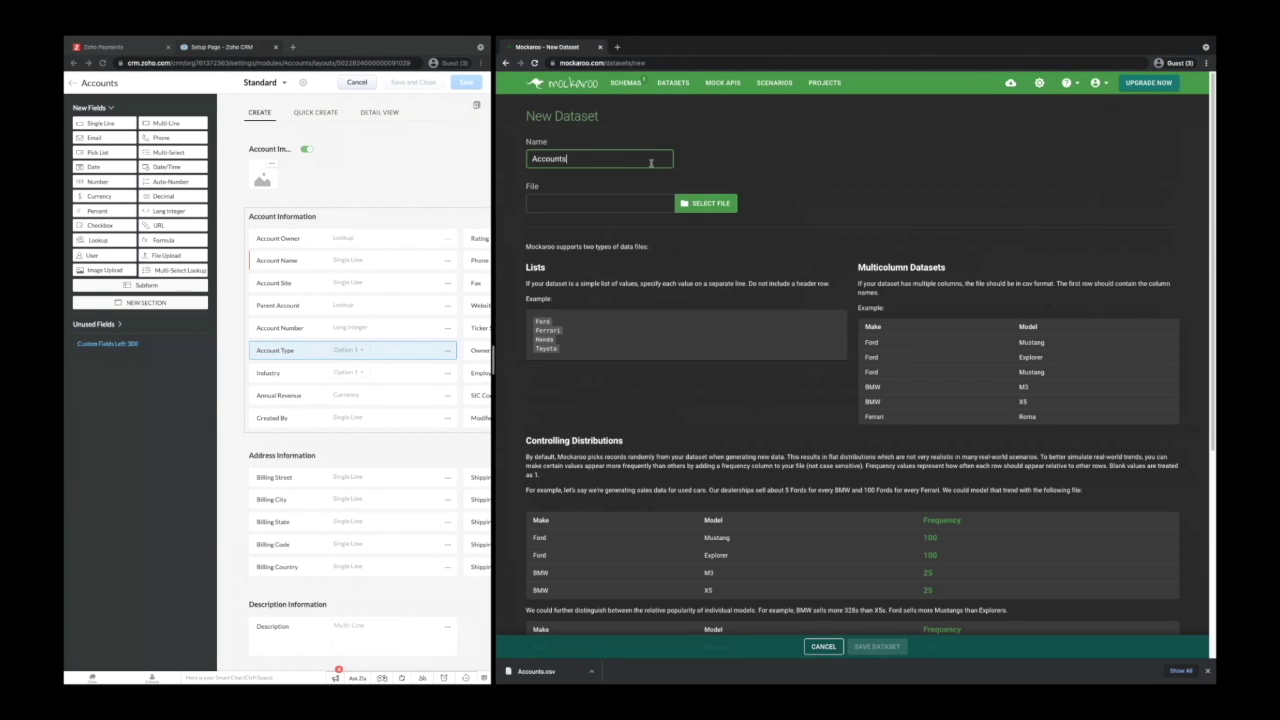
click(710, 203)
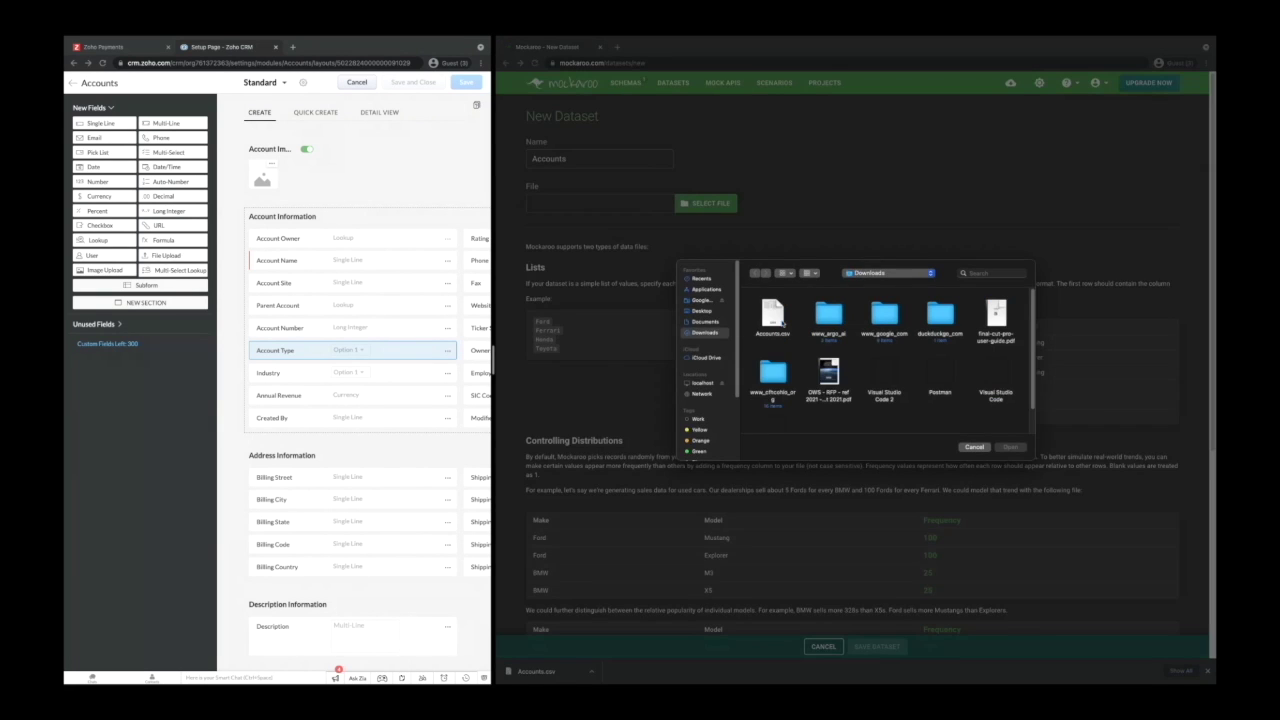
double_click(775, 316)
click(876, 646)
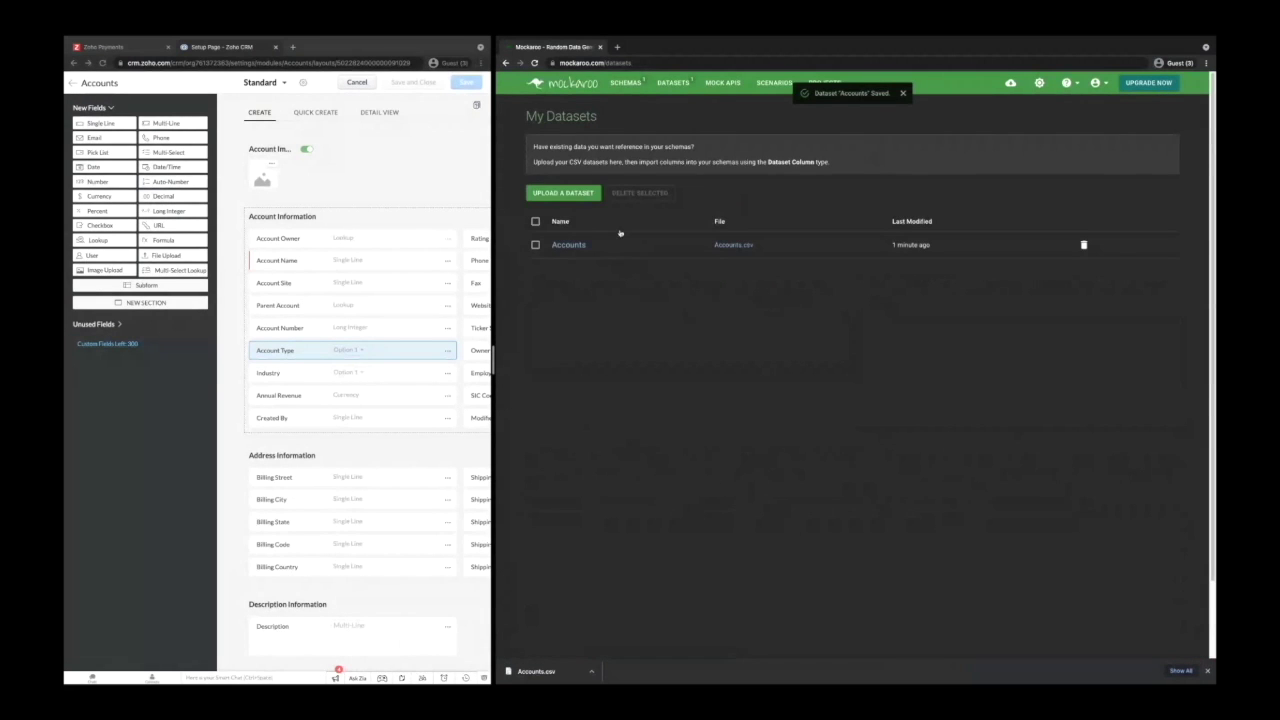
Create a new schema and rename its id field to contact_id.
click(628, 86)
click(563, 142)
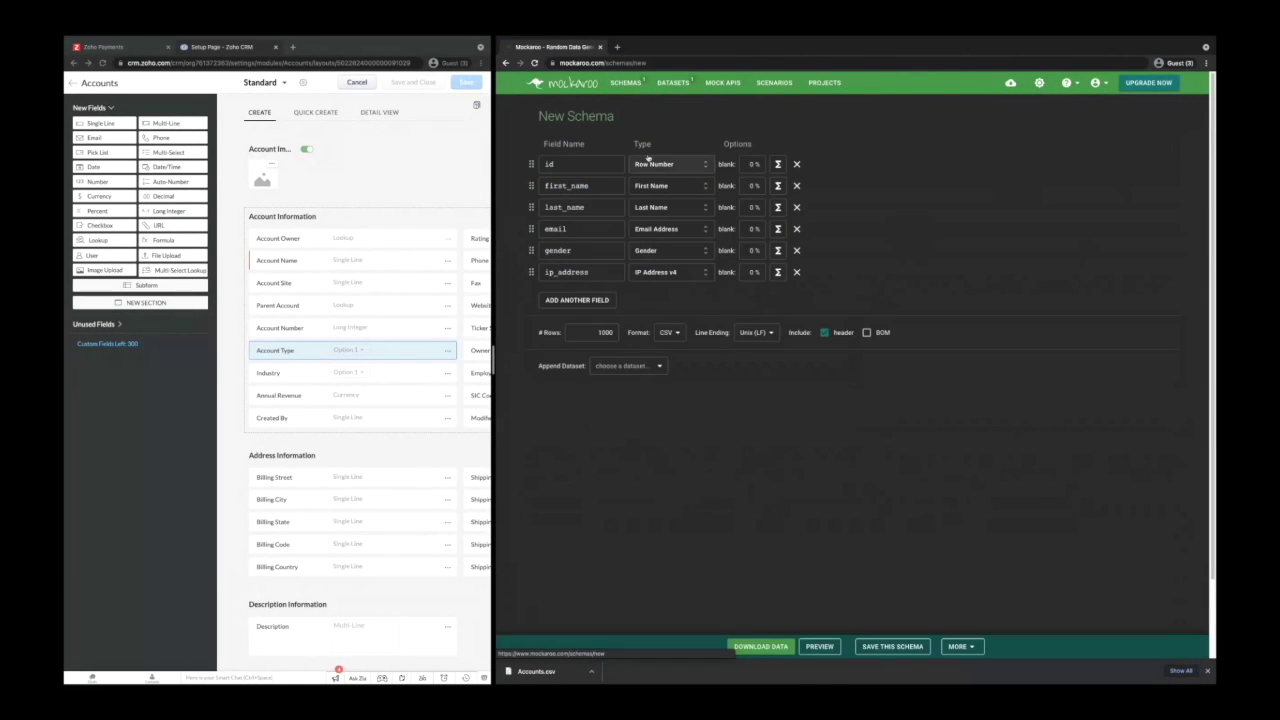
double_click(549, 164)
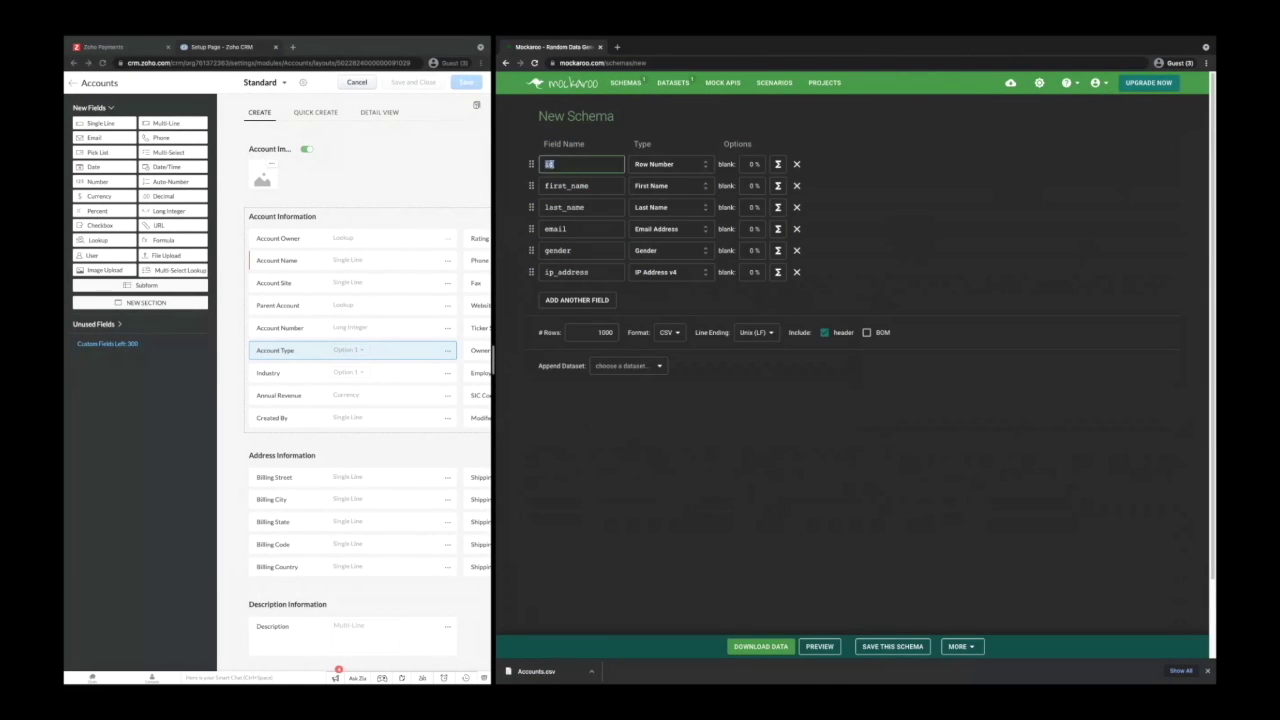
click(551, 163)
text(cu)
text(ntact)
text(_)
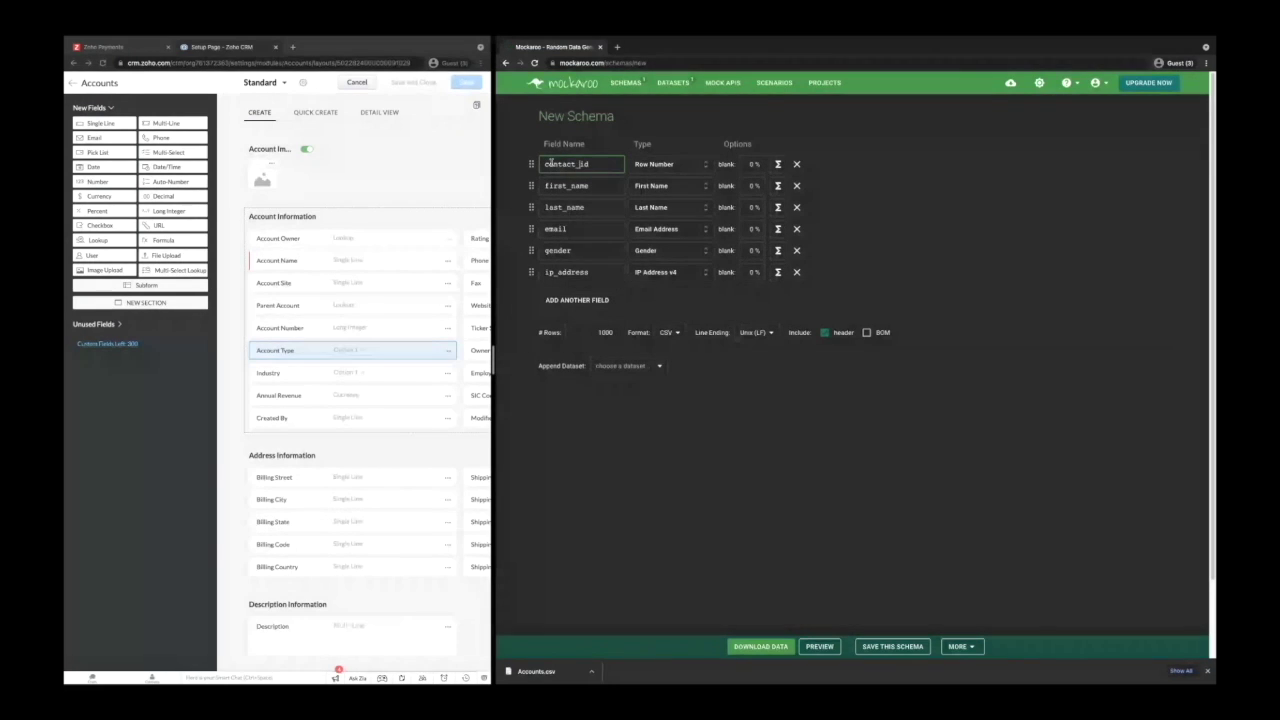
Set the type of the contact_id field to Regular Expression.
click(645, 164)
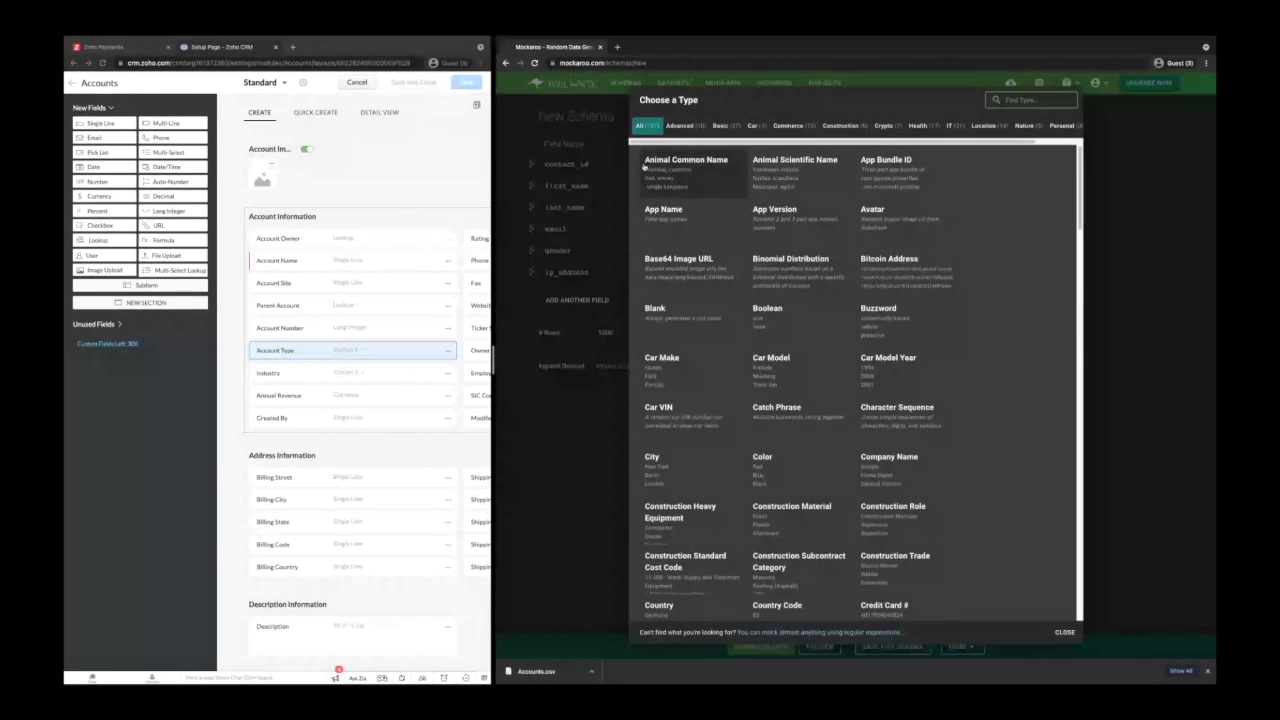
text(reg)
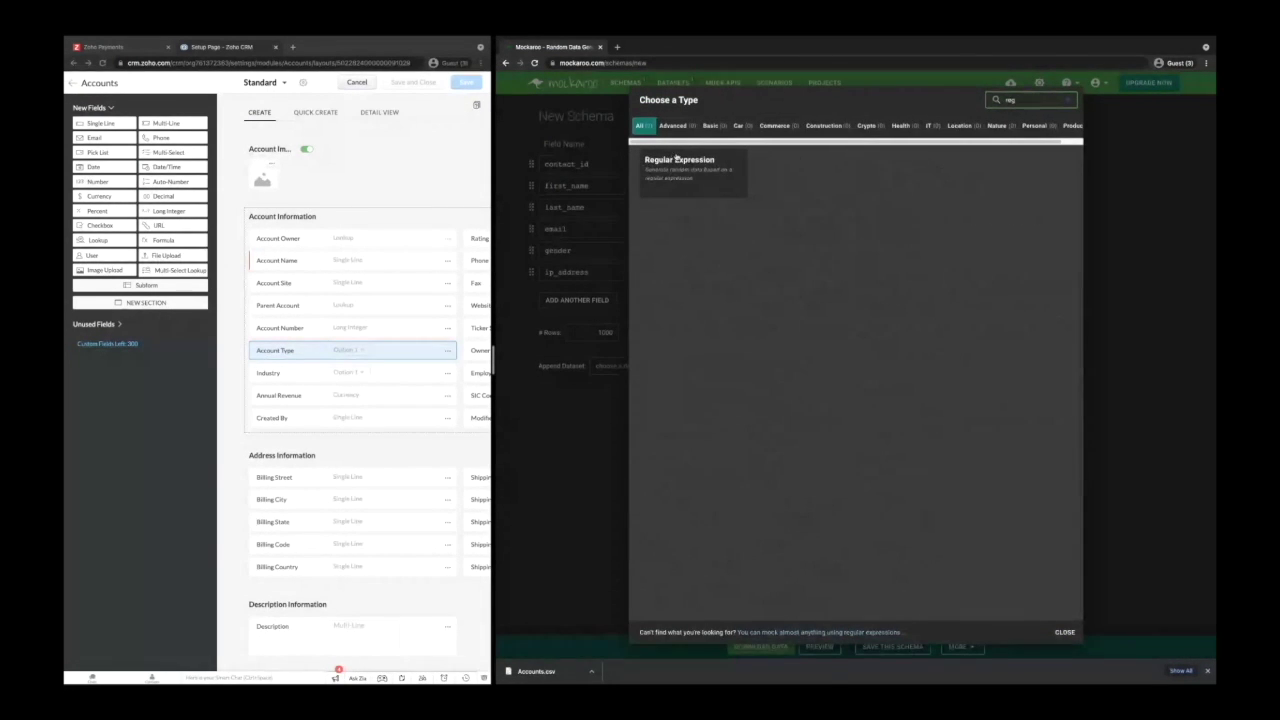
click(645, 165)
Give contact_id the pattern zid_crm_contacts_\d{4}, adapting the one used for the account IDs.
click(812, 166)
text(Customer)
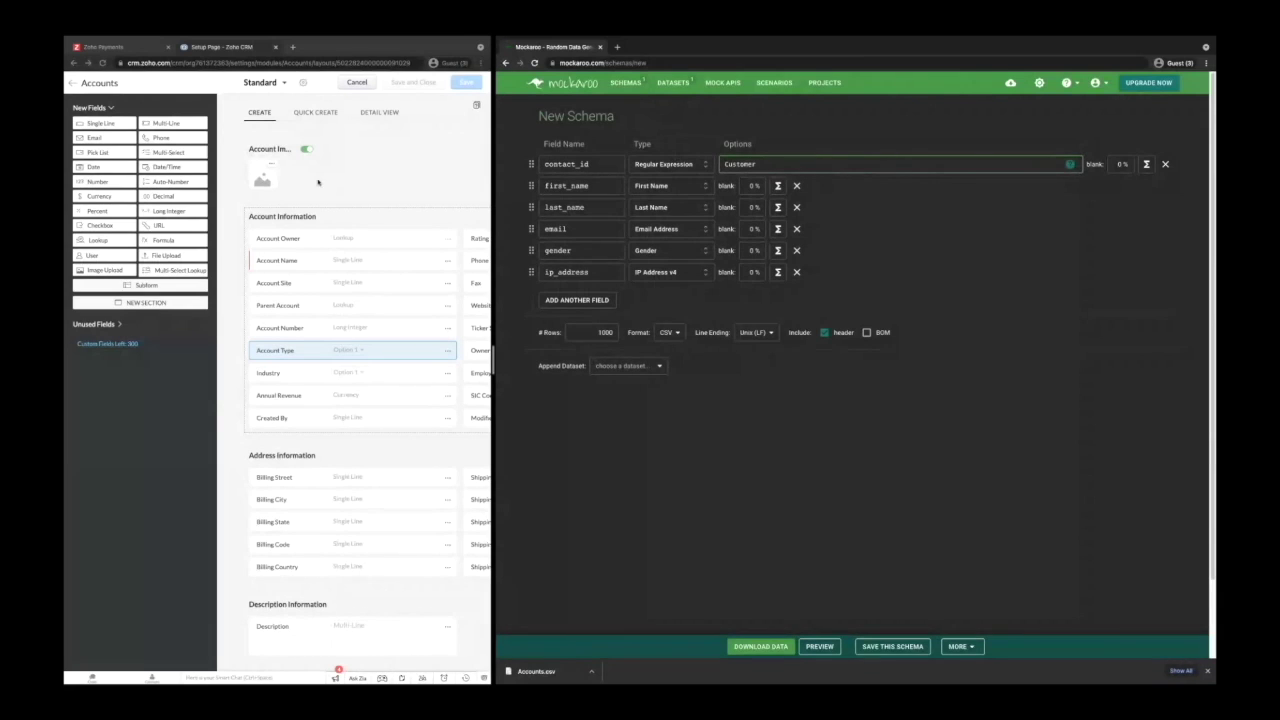
key(super+Tab)
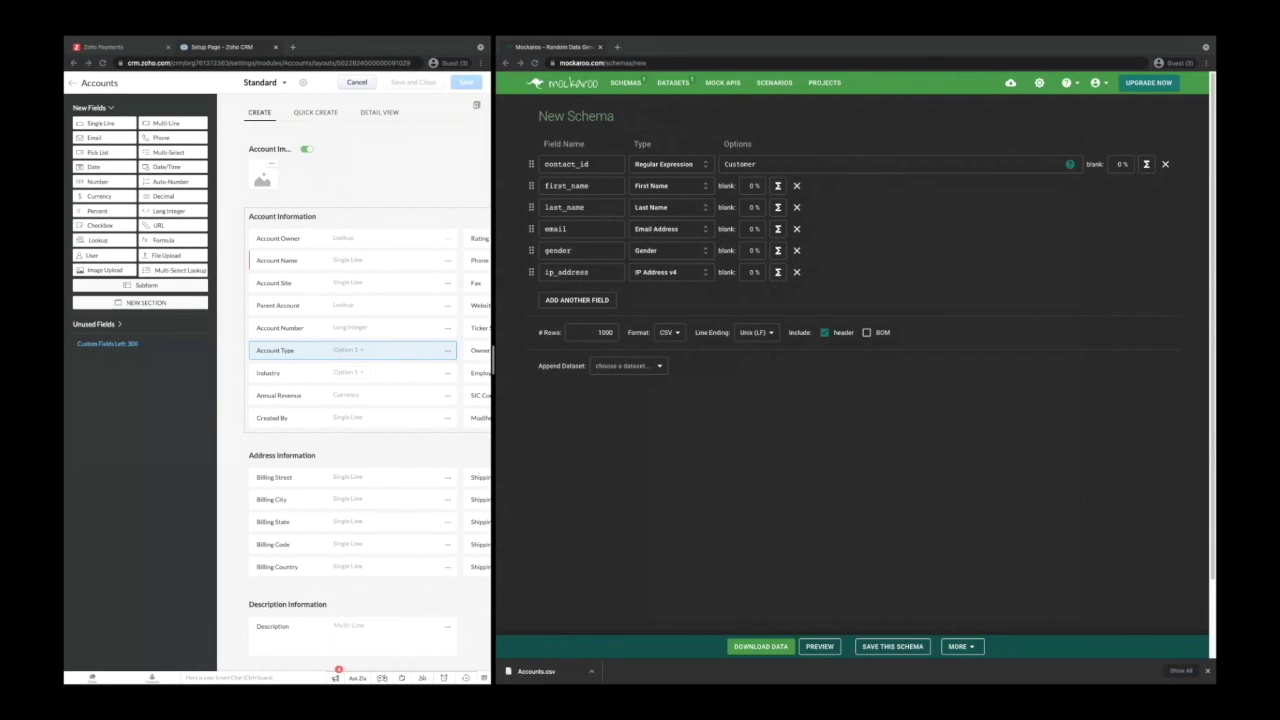
double_click(729, 163)
text(zid_crm_accounts_\d{4})
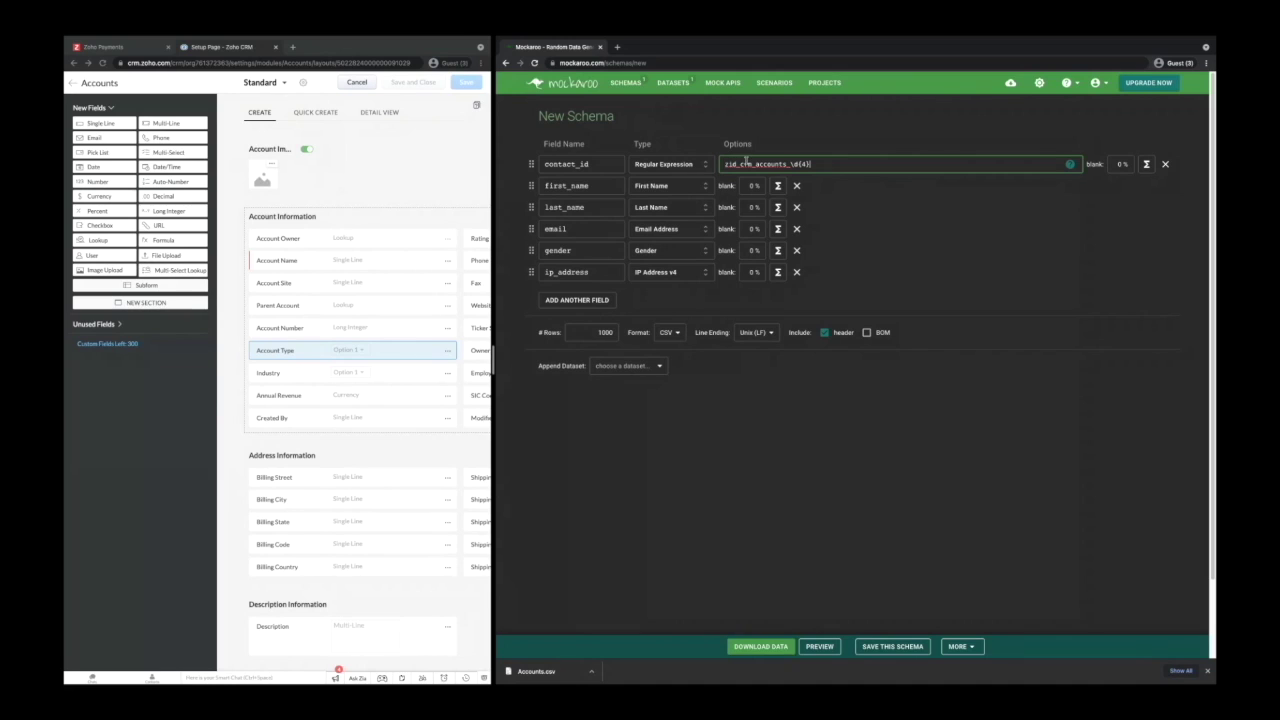
key(BackSpace)
key(BackSpace)
key(BackSpace)
key(BackSpace)
key(BackSpace)
key(BackSpace)
key(BackSpace)
key(BackSpace)
text(contacts)
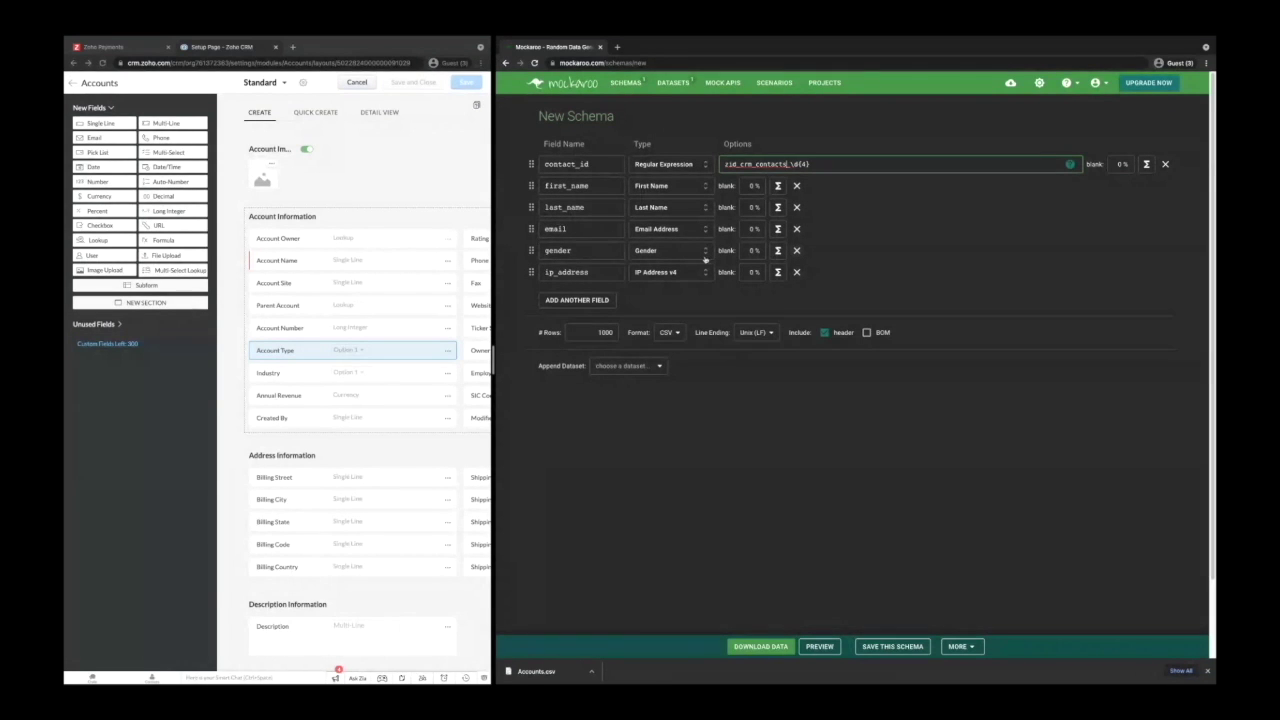
Rename the gender field to account_id and the ip_address field to account_name.
double_click(580, 251)
text(accoun)
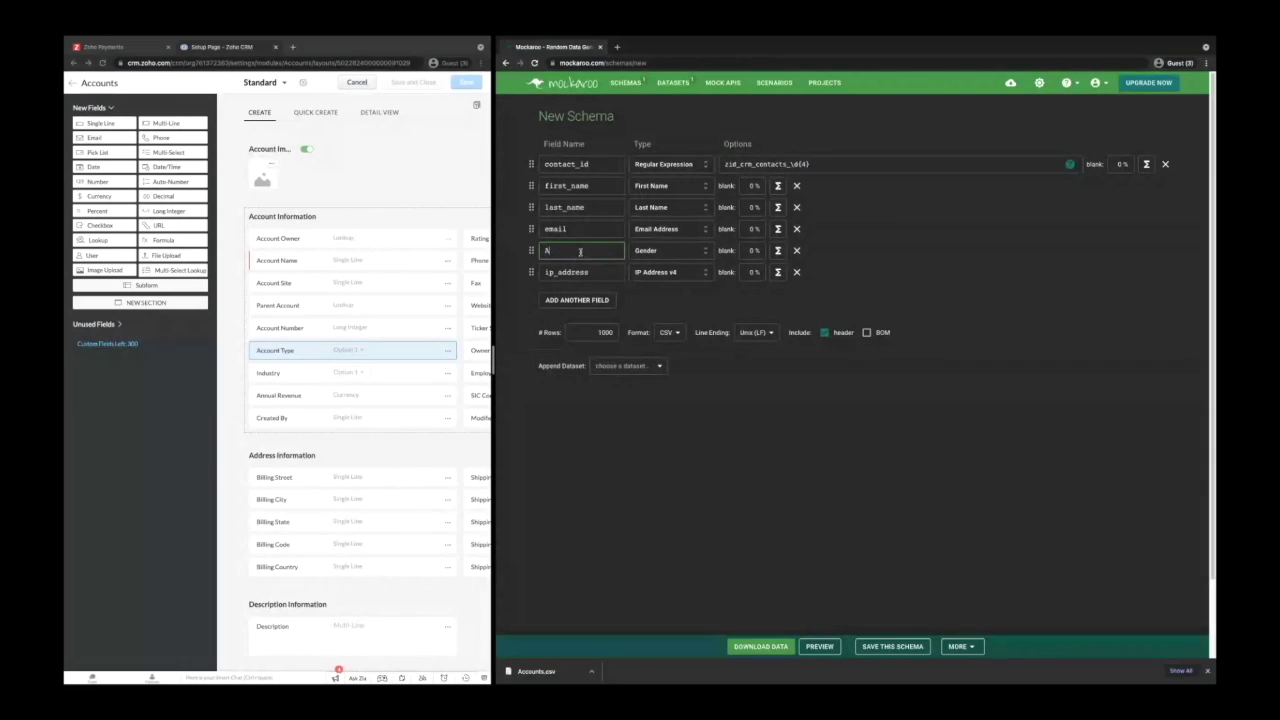
text(t_id)
double_click(587, 272)
text(account_)
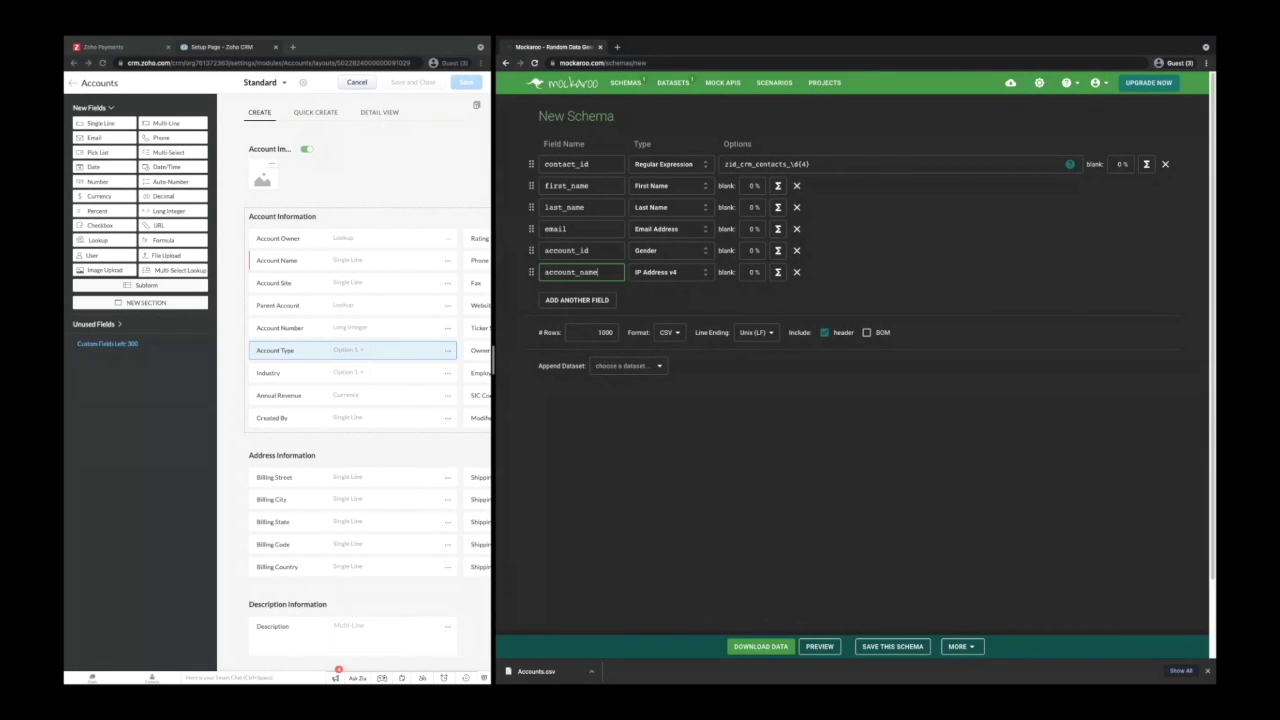
key(super+Tab)
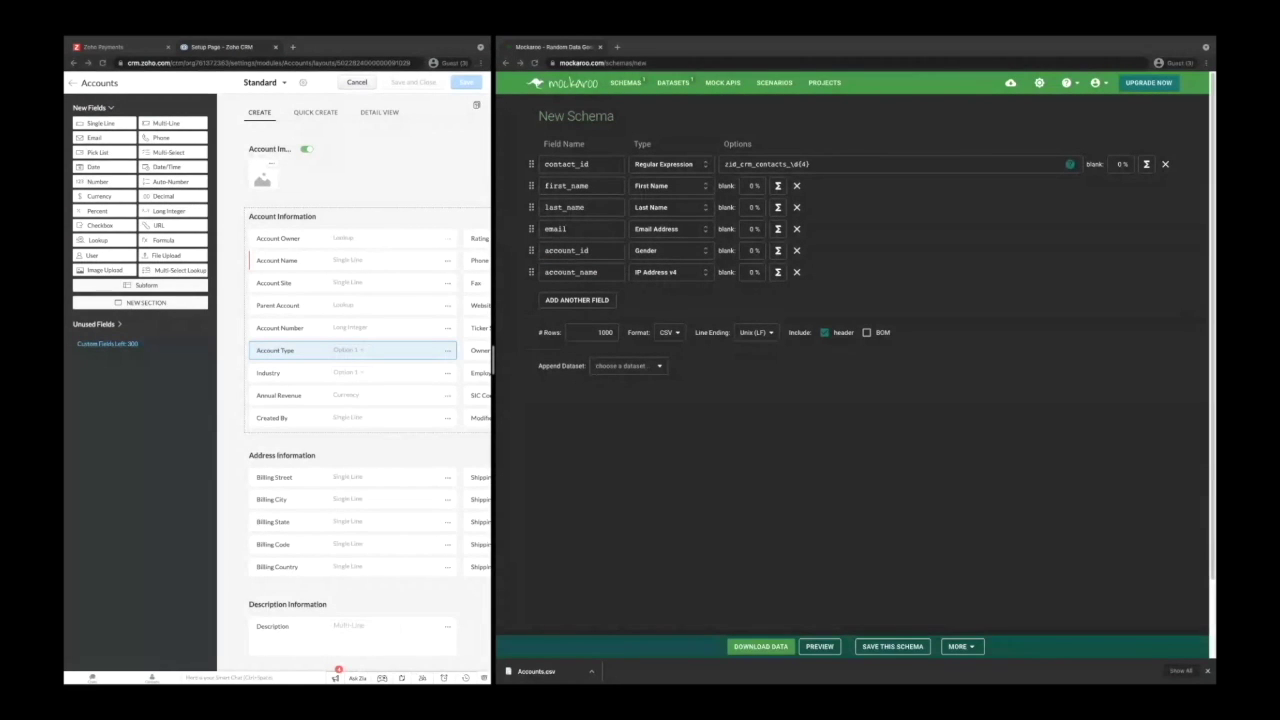
click(660, 305)
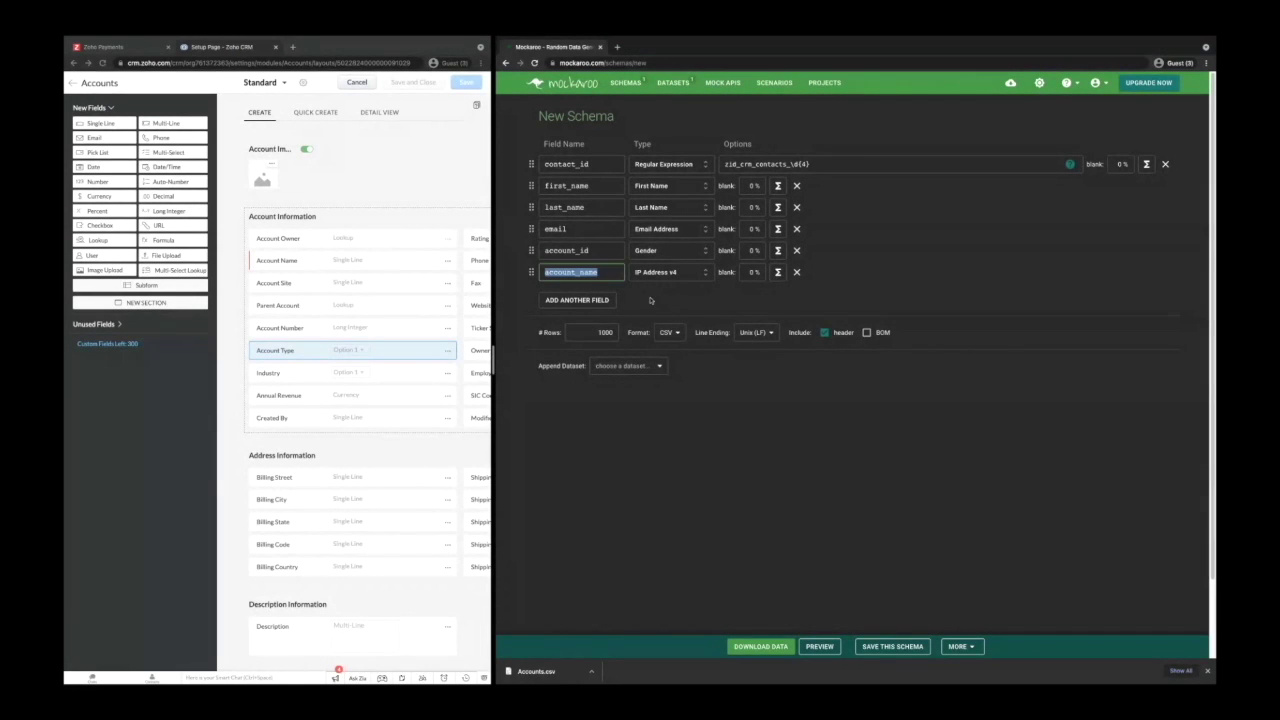
Move account_id directly below contact_id, and account_name directly below account_id.
drag(531, 250, 531, 188)
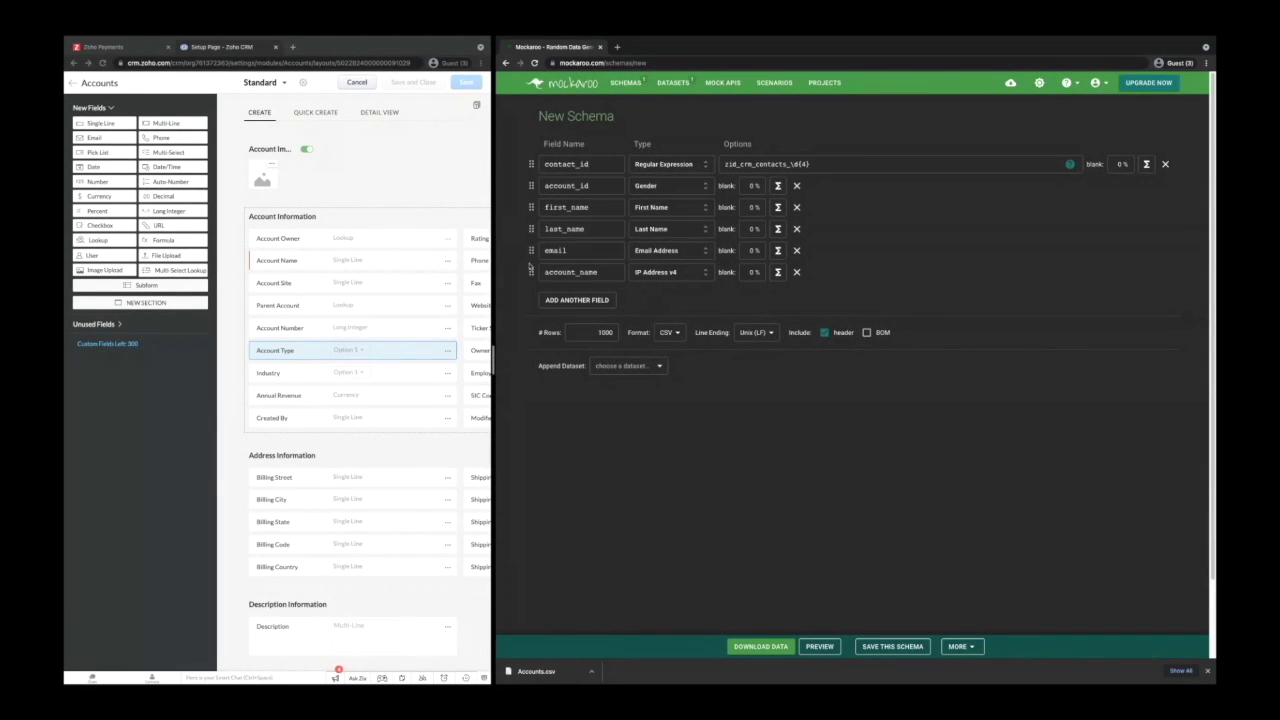
drag(531, 272, 536, 206)
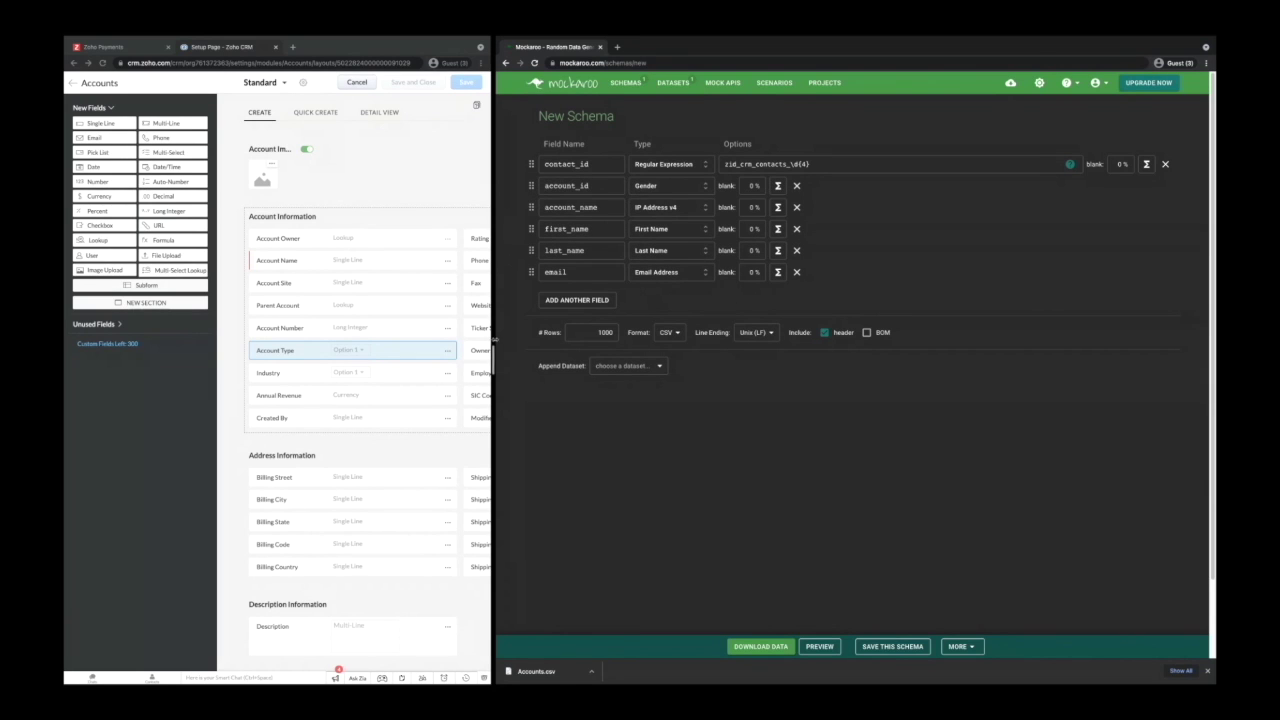
drag(493, 342, 483, 342)
click(744, 161)
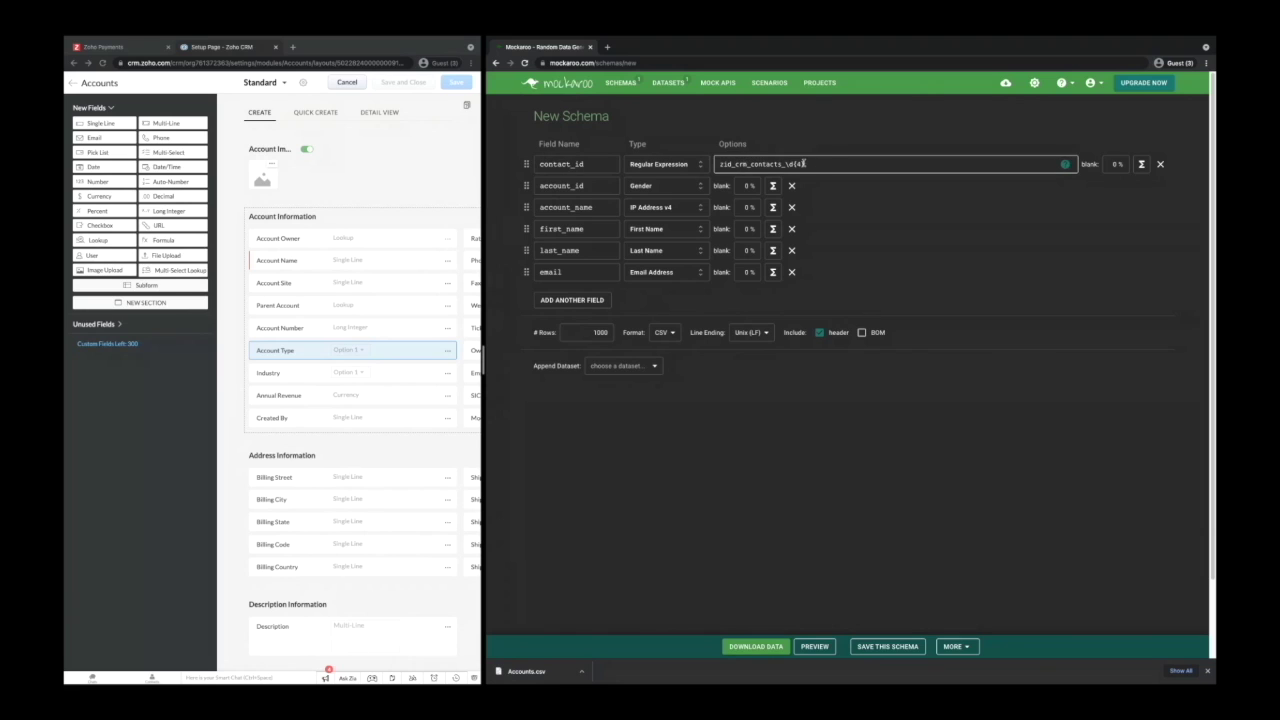
click(655, 186)
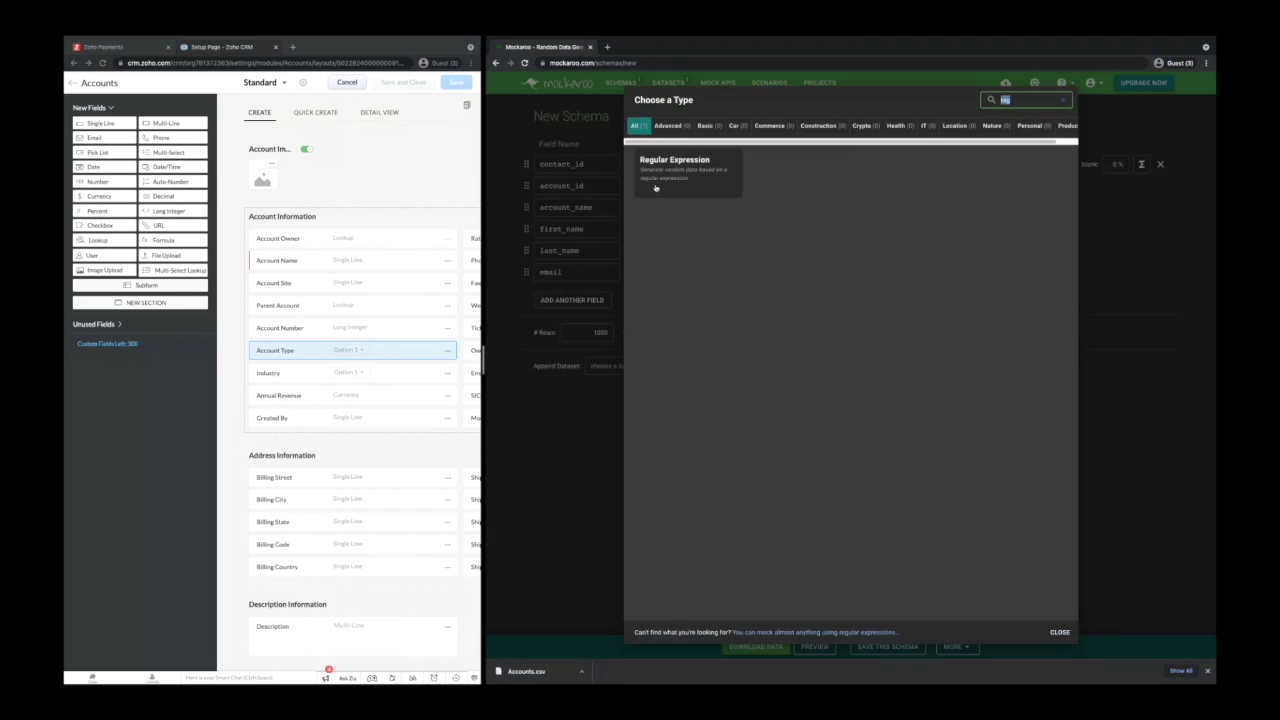
text(cus)
click(694, 169)
Set account_id's type to Dataset Column, drawing from the account_id column of the Accounts dataset.
click(686, 189)
text(day)
key(BackSpace)
text(y)
key(BackSpace)
text(t)
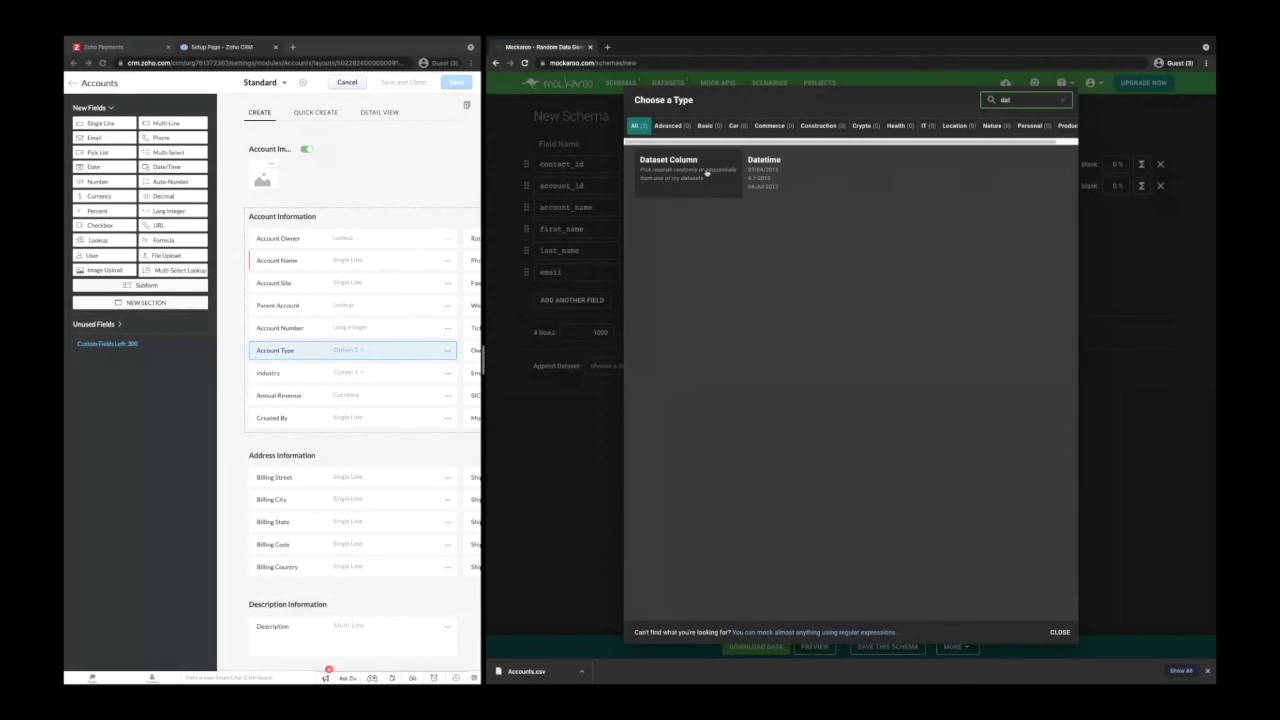
click(706, 172)
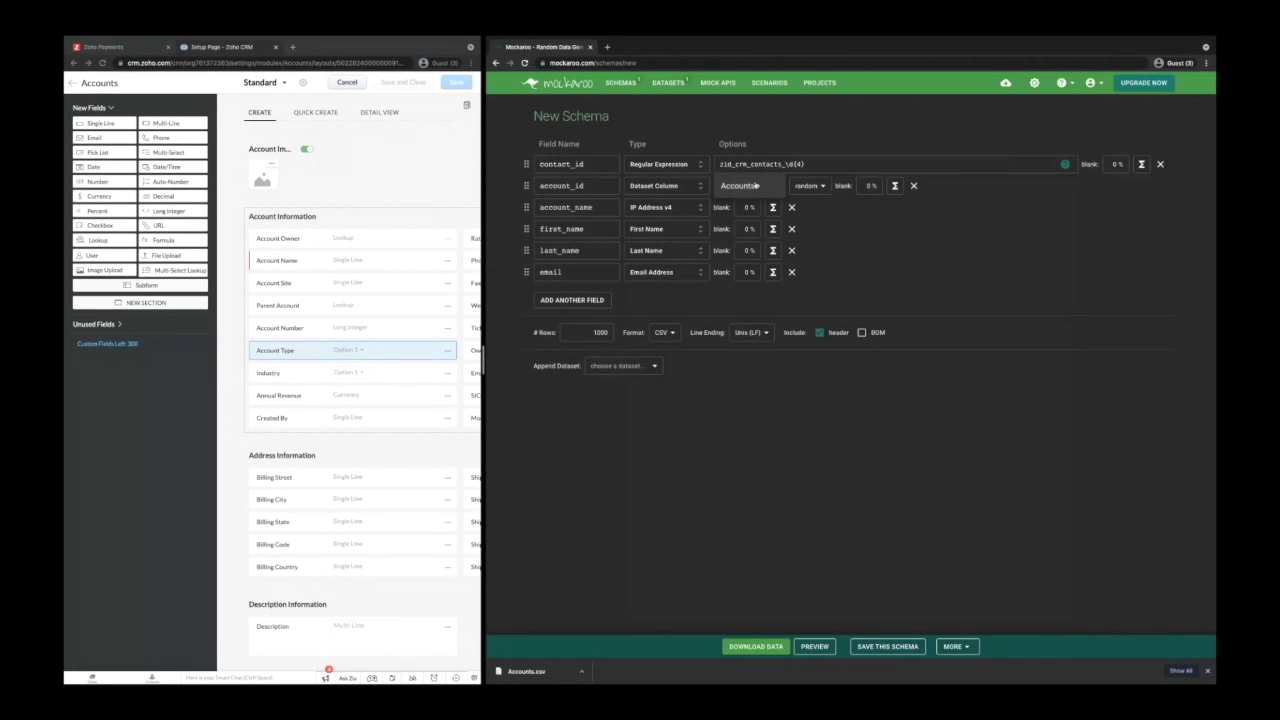
scroll(755, 187, up, 5)
scroll(748, 187, down, 5)
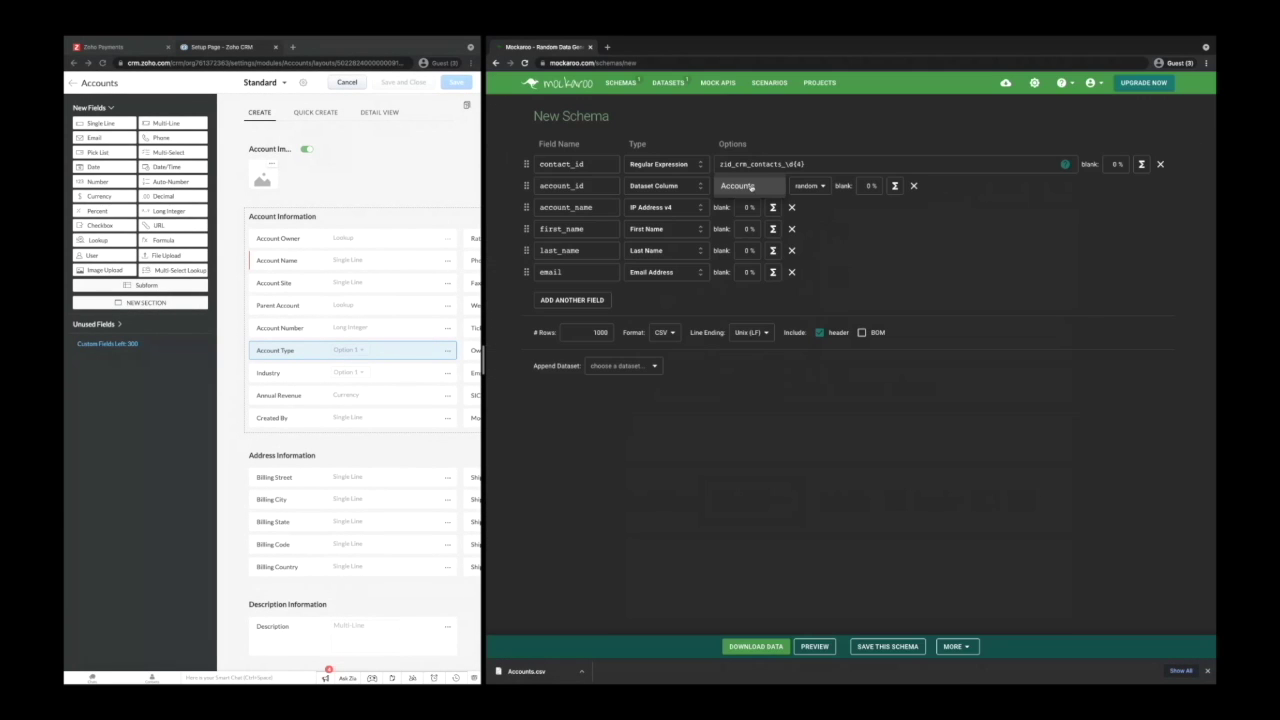
click(745, 186)
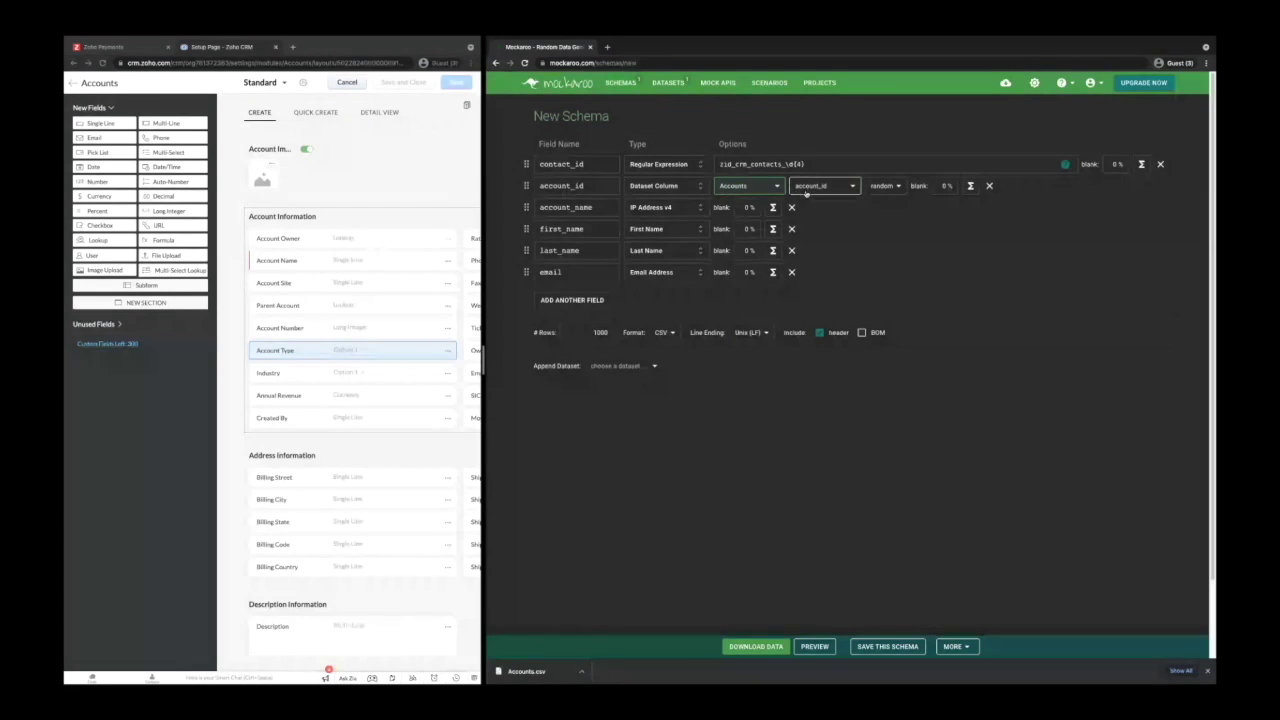
Set account_name's type to Dataset Column, drawing from the account_name column of the Accounts dataset.
click(662, 209)
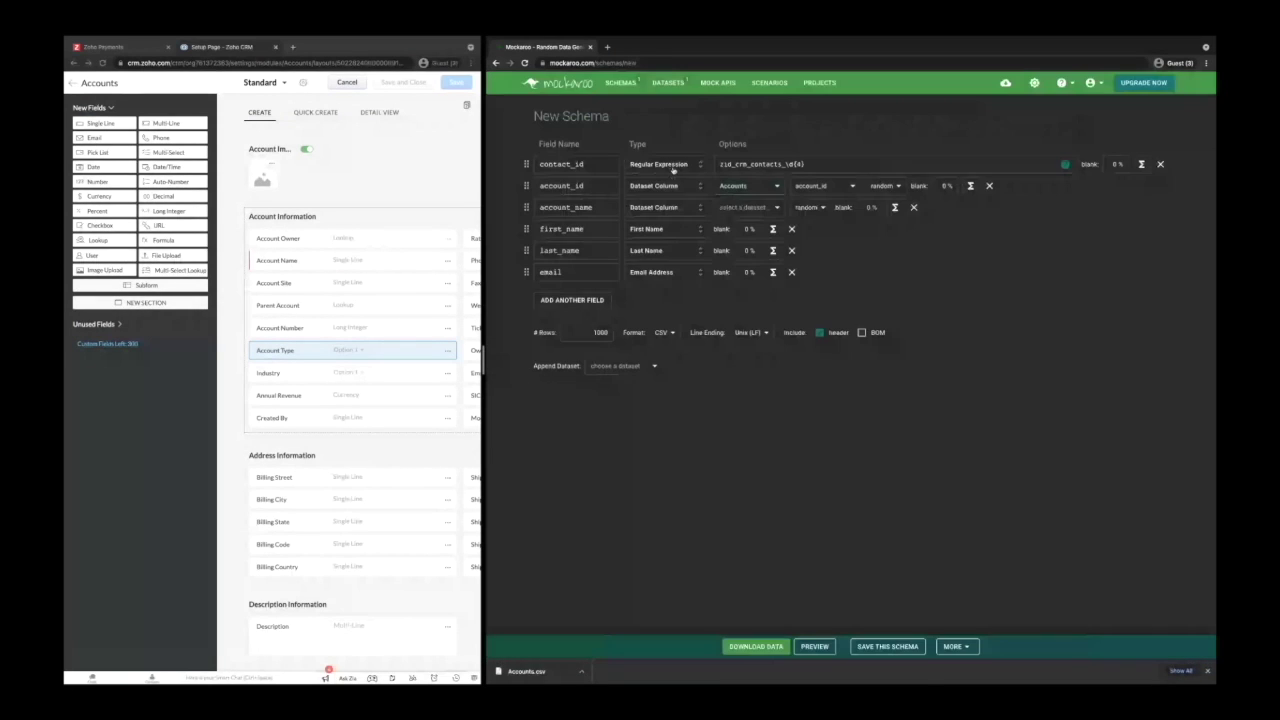
click(737, 207)
click(737, 207)
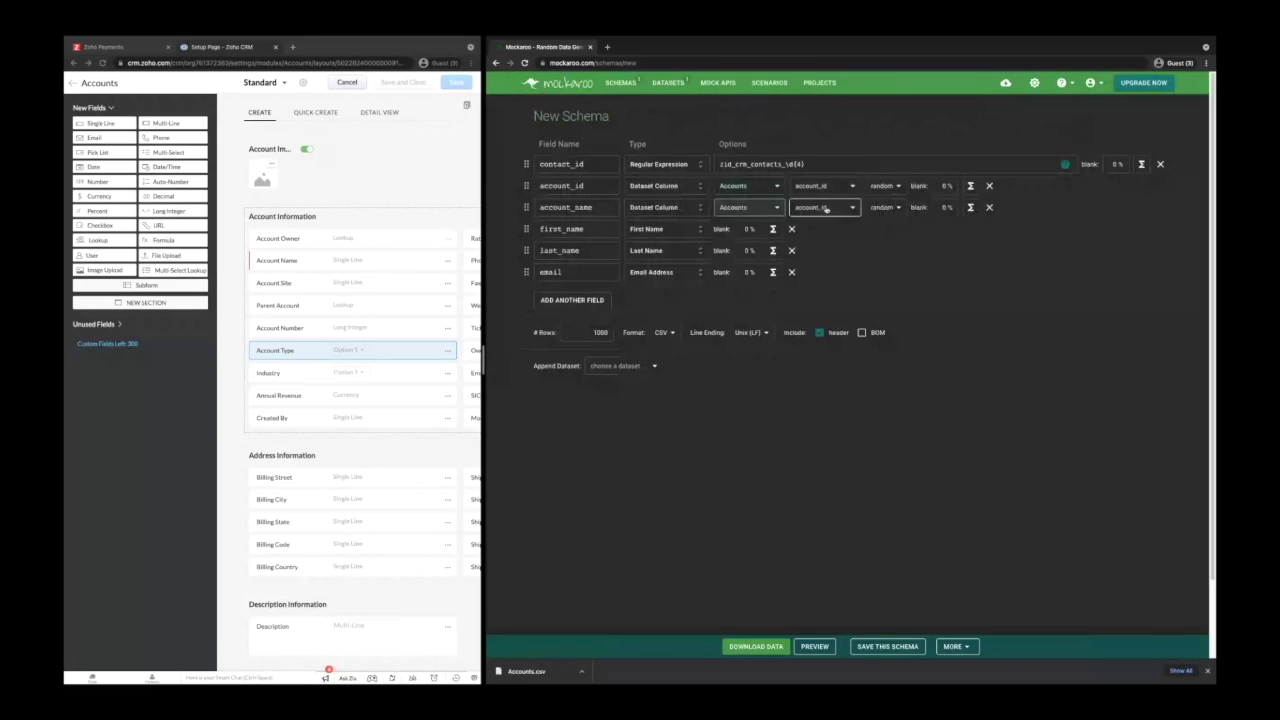
click(822, 207)
click(815, 225)
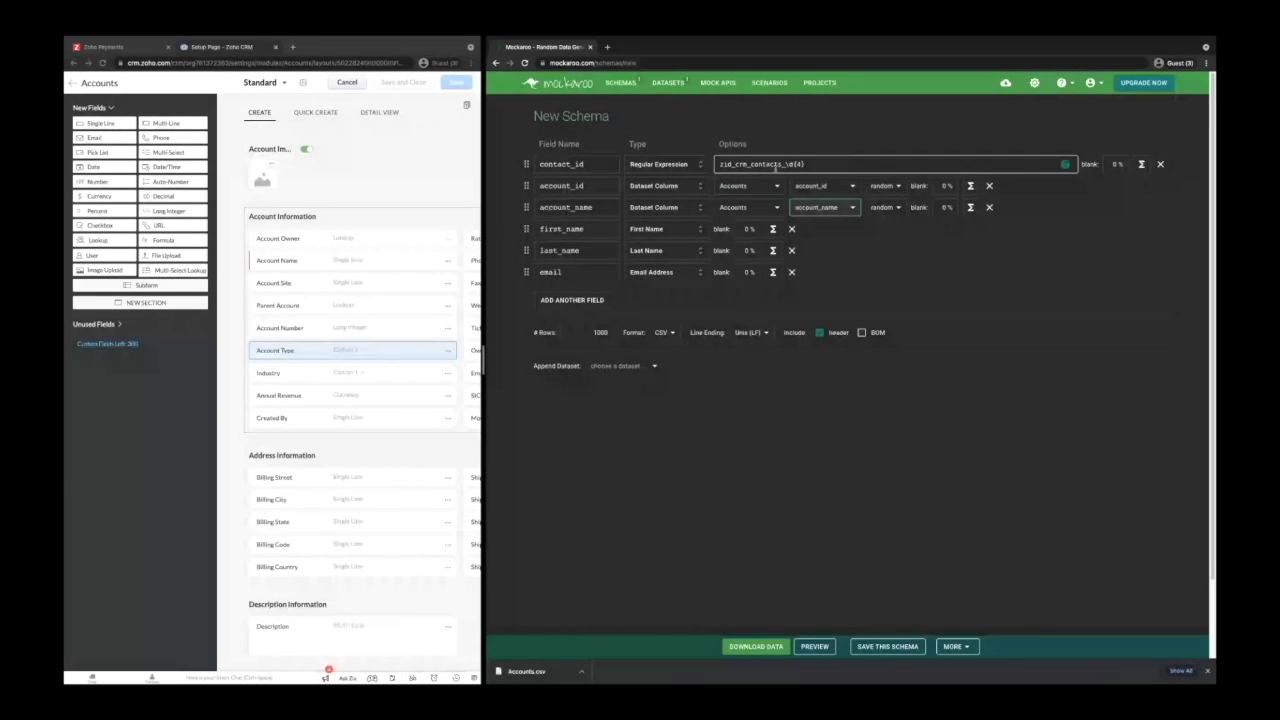
Save the schema under the name Contacts and preview its generated records.
click(887, 646)
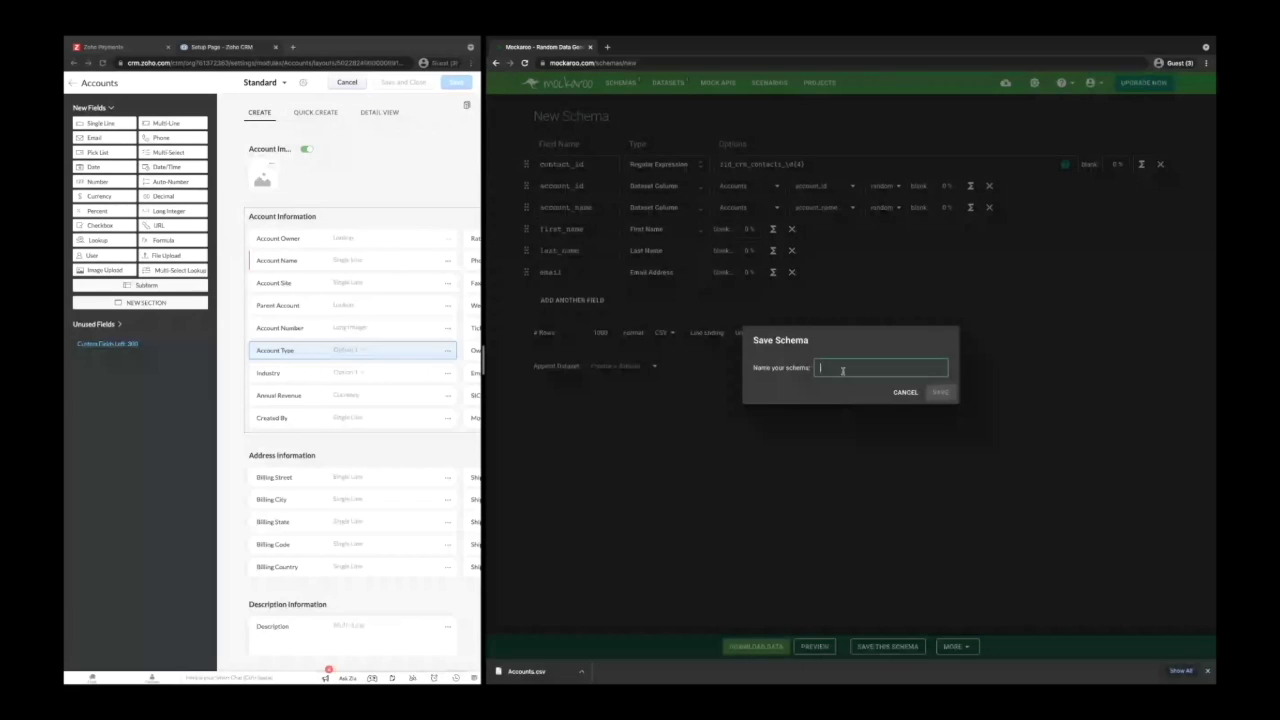
text(Contacts)
click(940, 392)
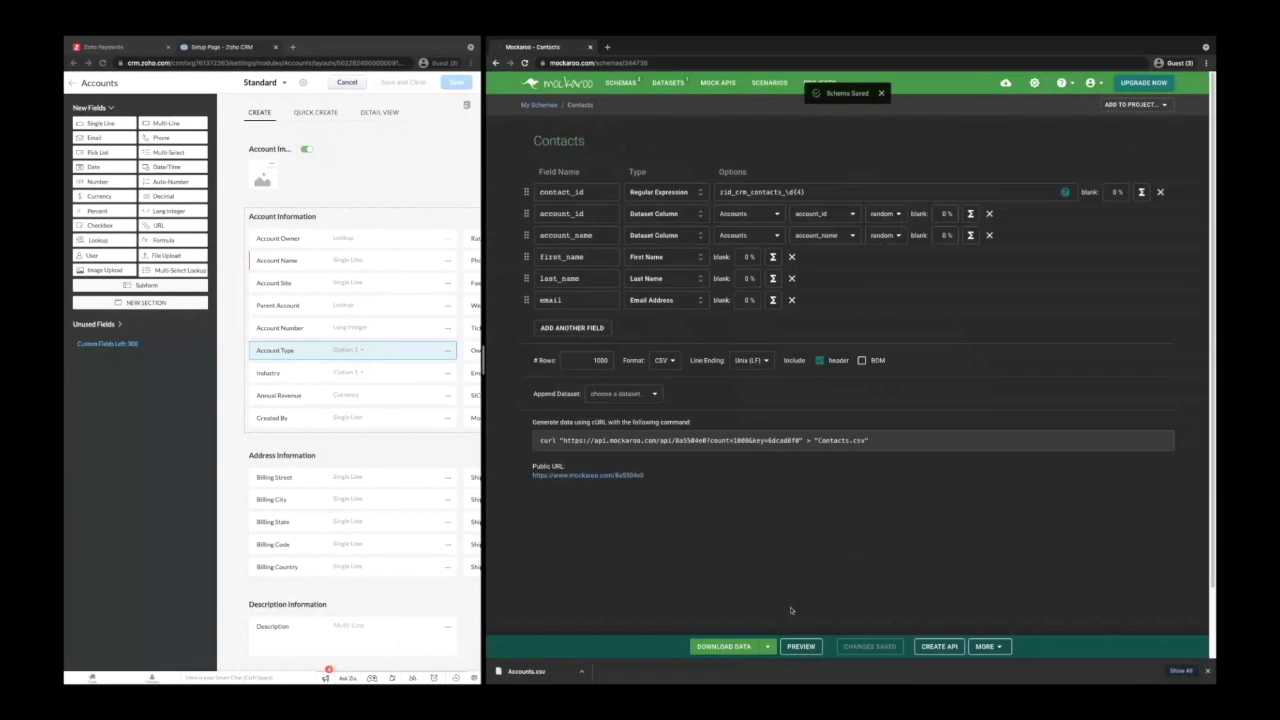
click(800, 646)
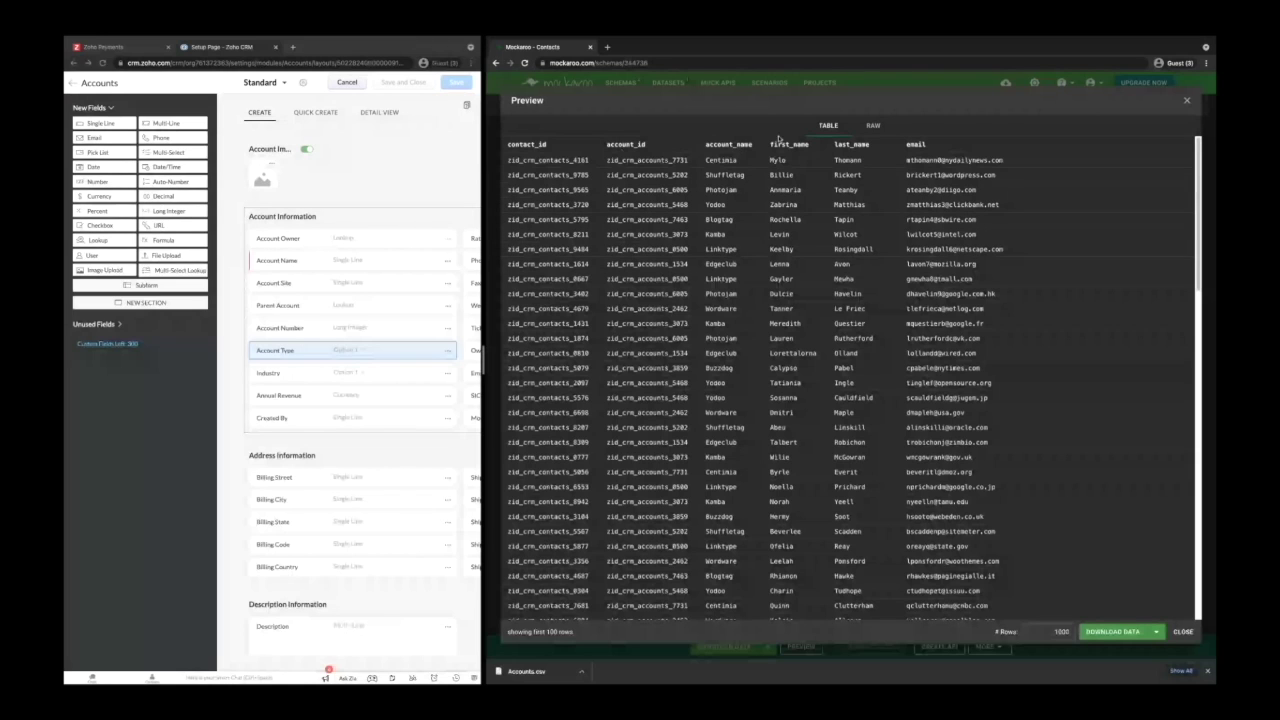
click(1183, 632)
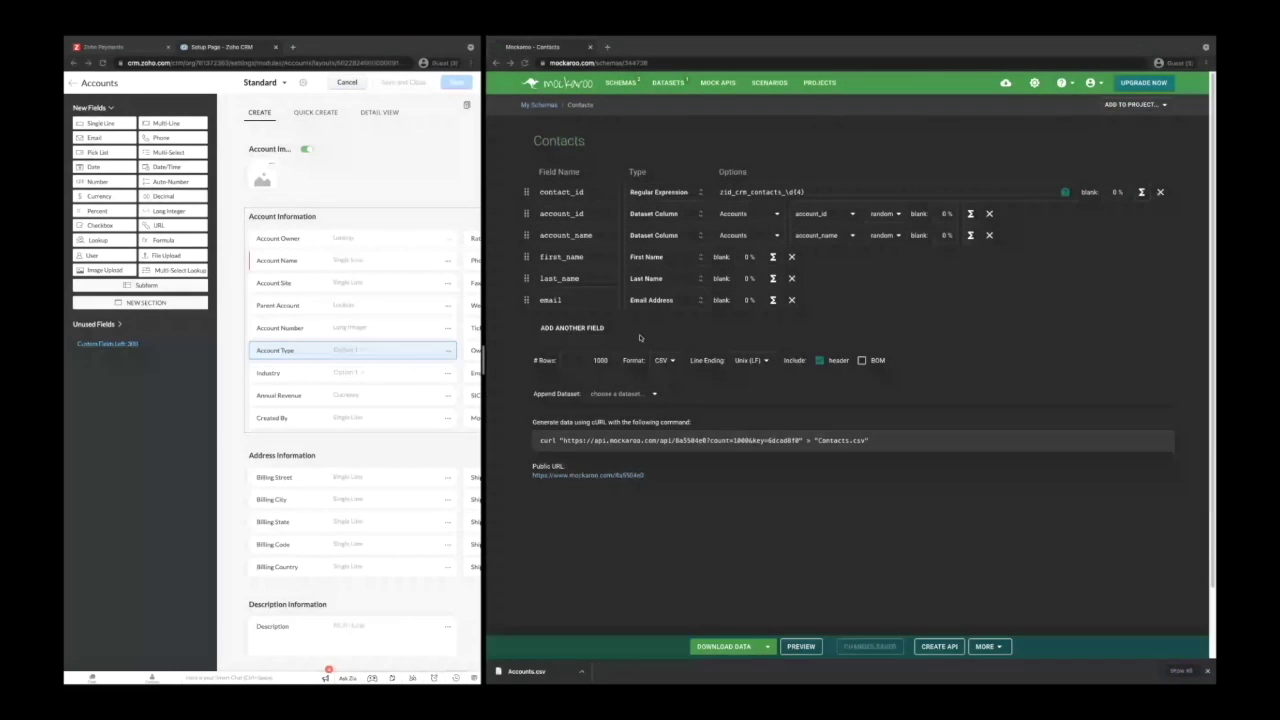
Add three more fields below email, named city, state and zip.
click(580, 328)
text(city)
click(576, 349)
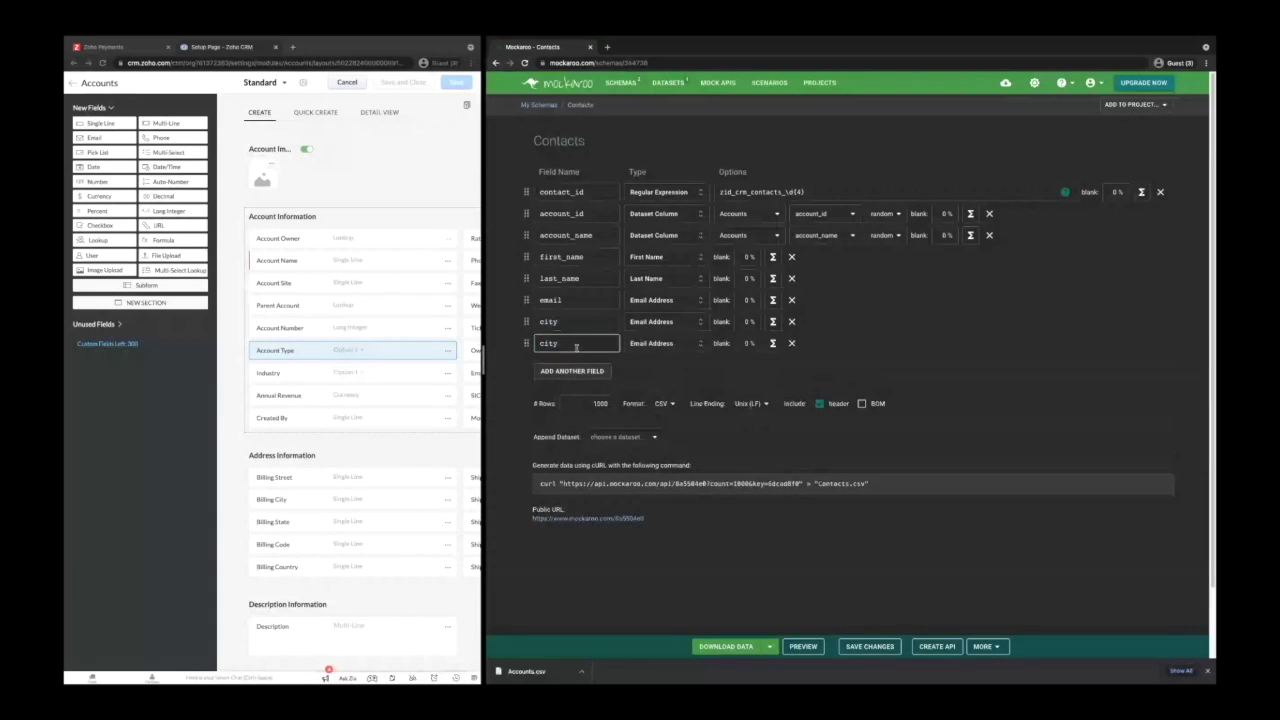
text(state)
click(571, 372)
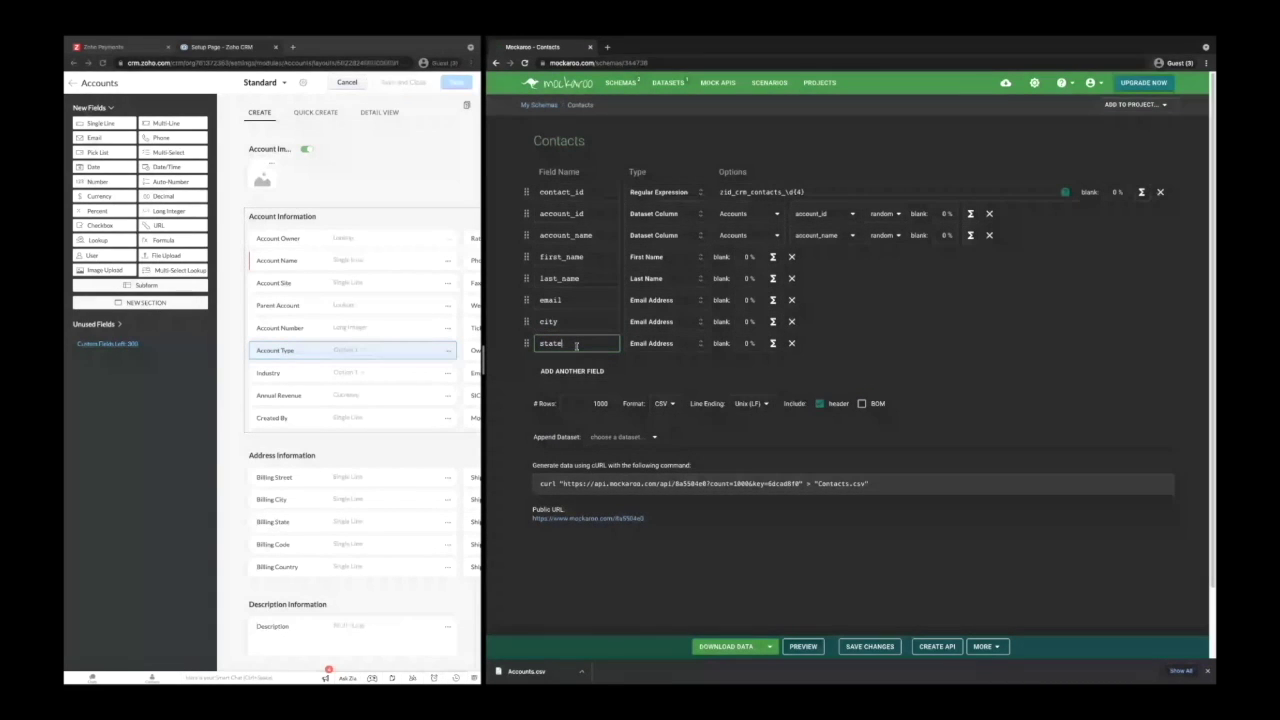
text(zip)
Set the city field's data type to City.
click(659, 322)
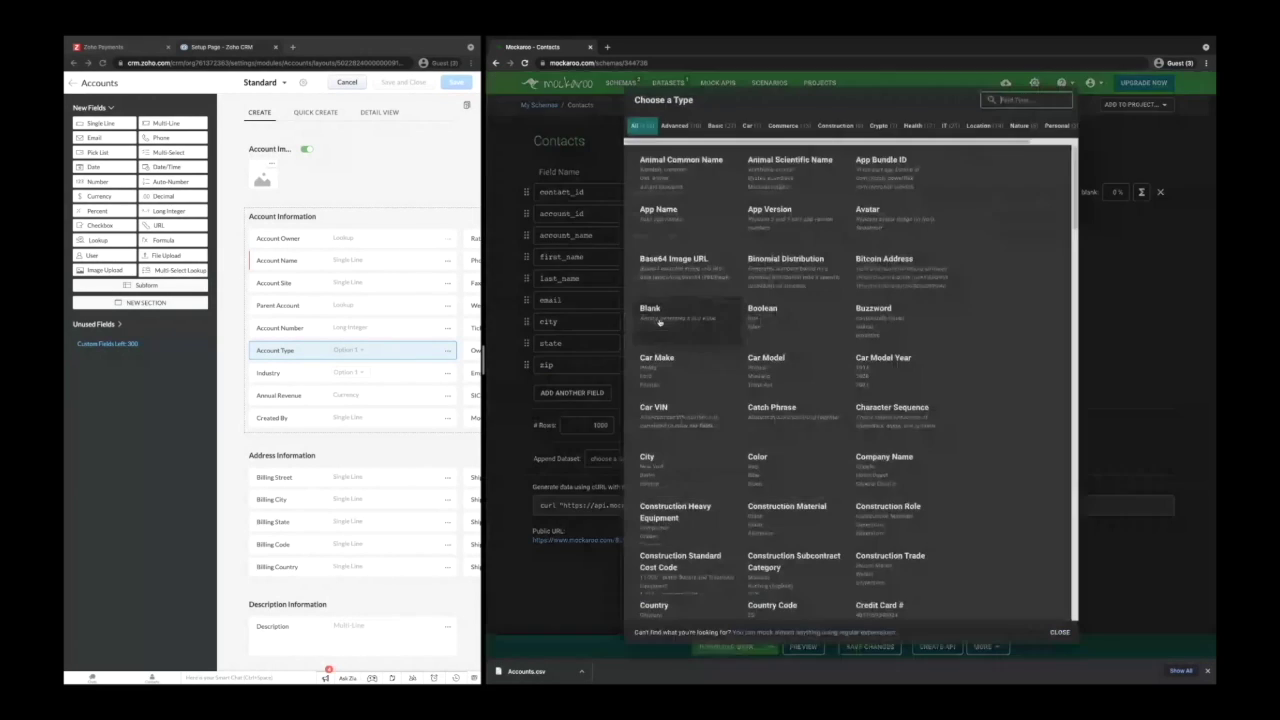
text(city)
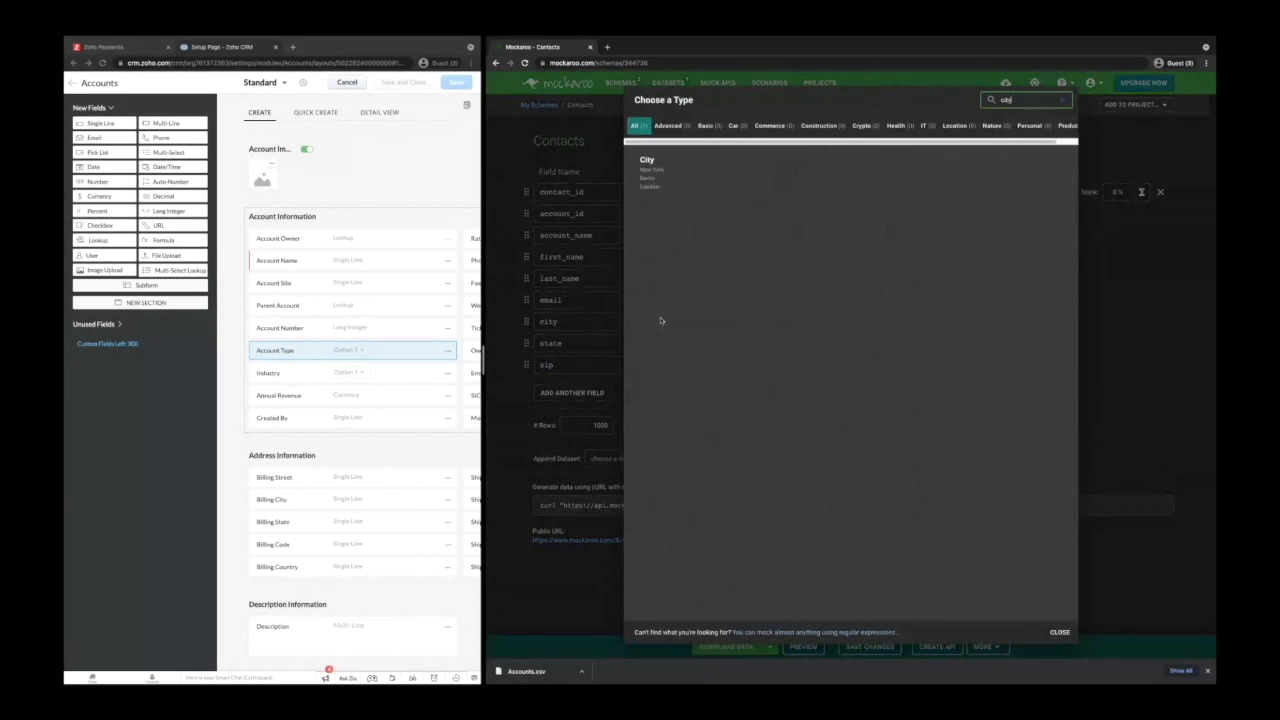
click(648, 165)
Widen the Mockaroo window and set the state field's type to State, restricted to Only US.
drag(483, 352, 400, 352)
click(605, 345)
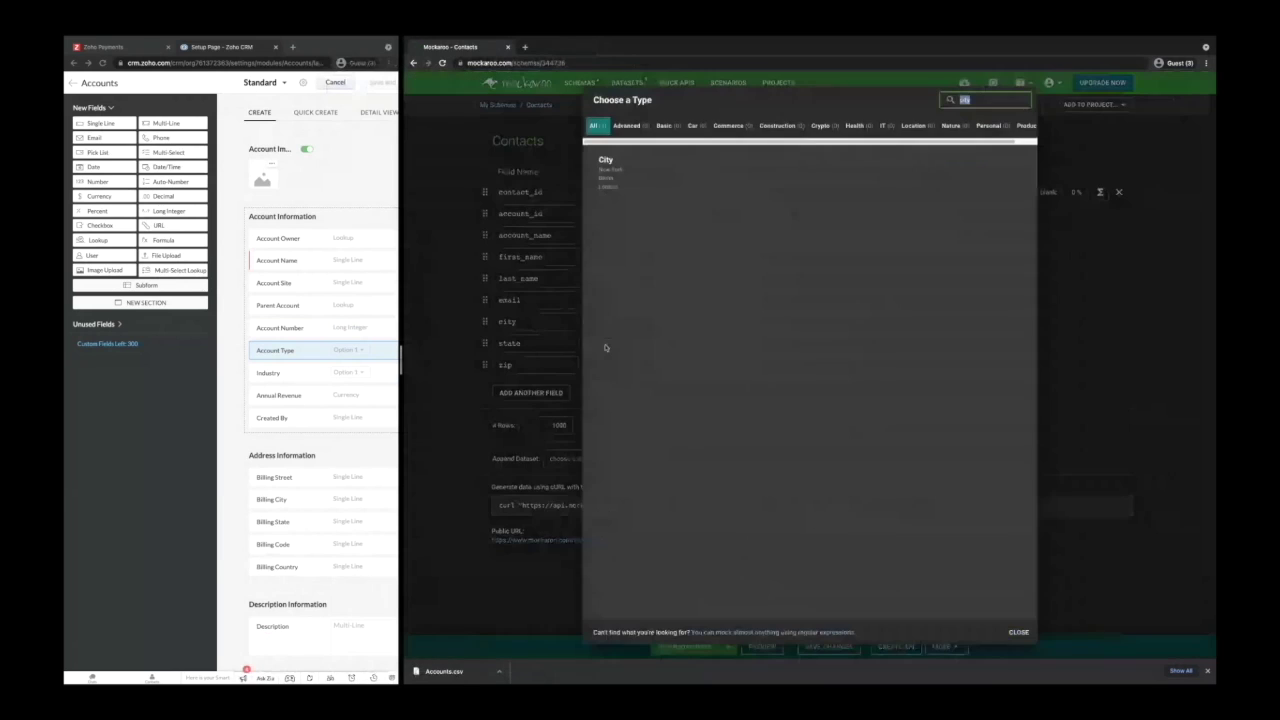
text(state)
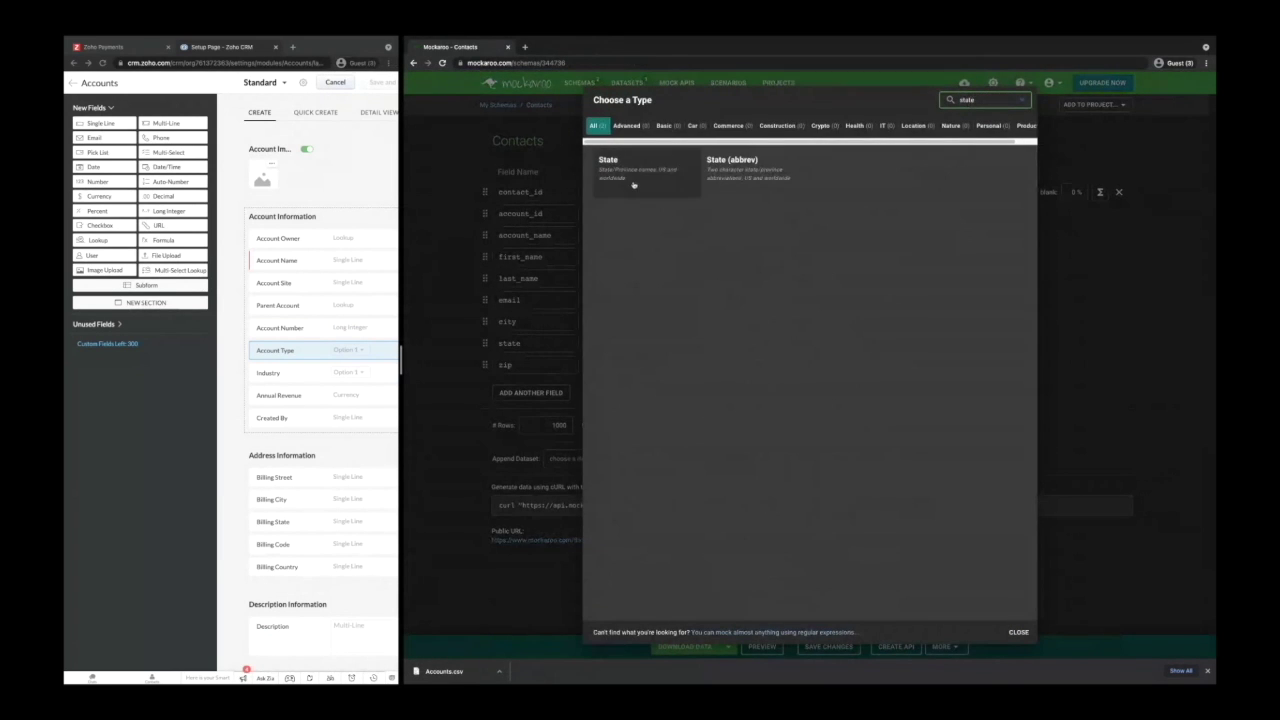
click(634, 186)
click(1023, 345)
click(1002, 359)
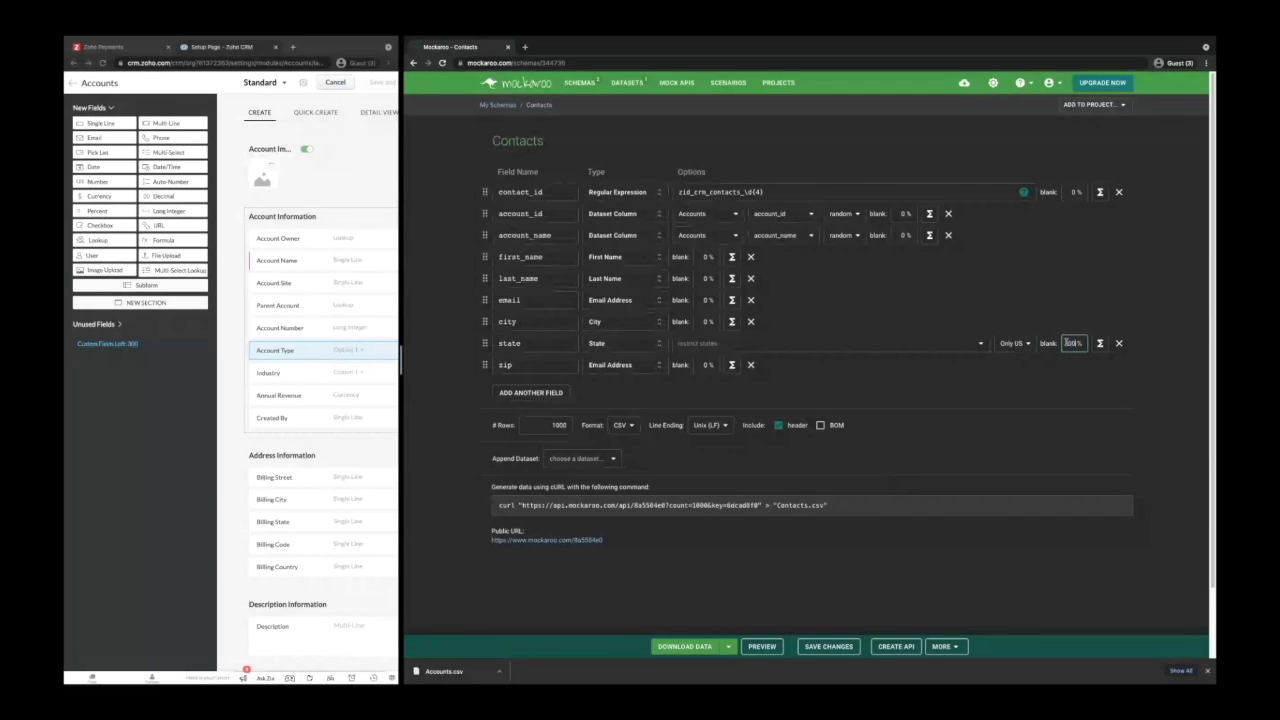
Set the zip field's type to Postal Code and preview the generated contact records.
click(617, 366)
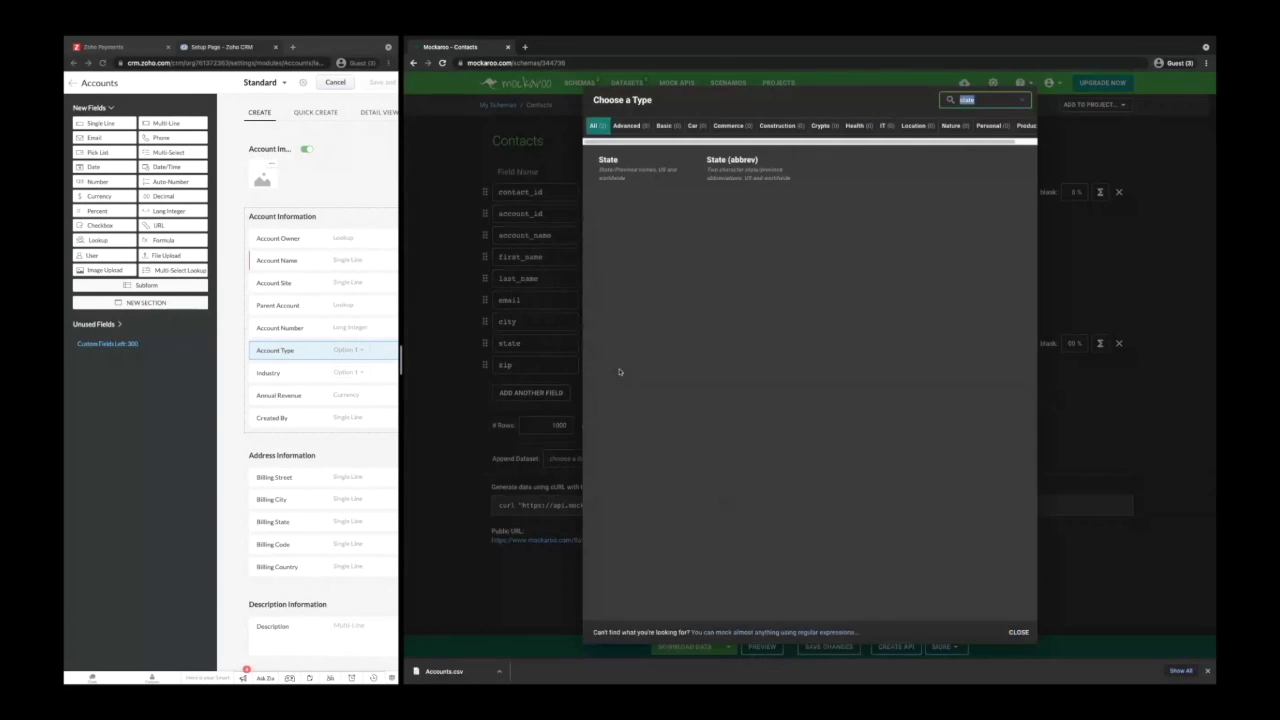
text(post)
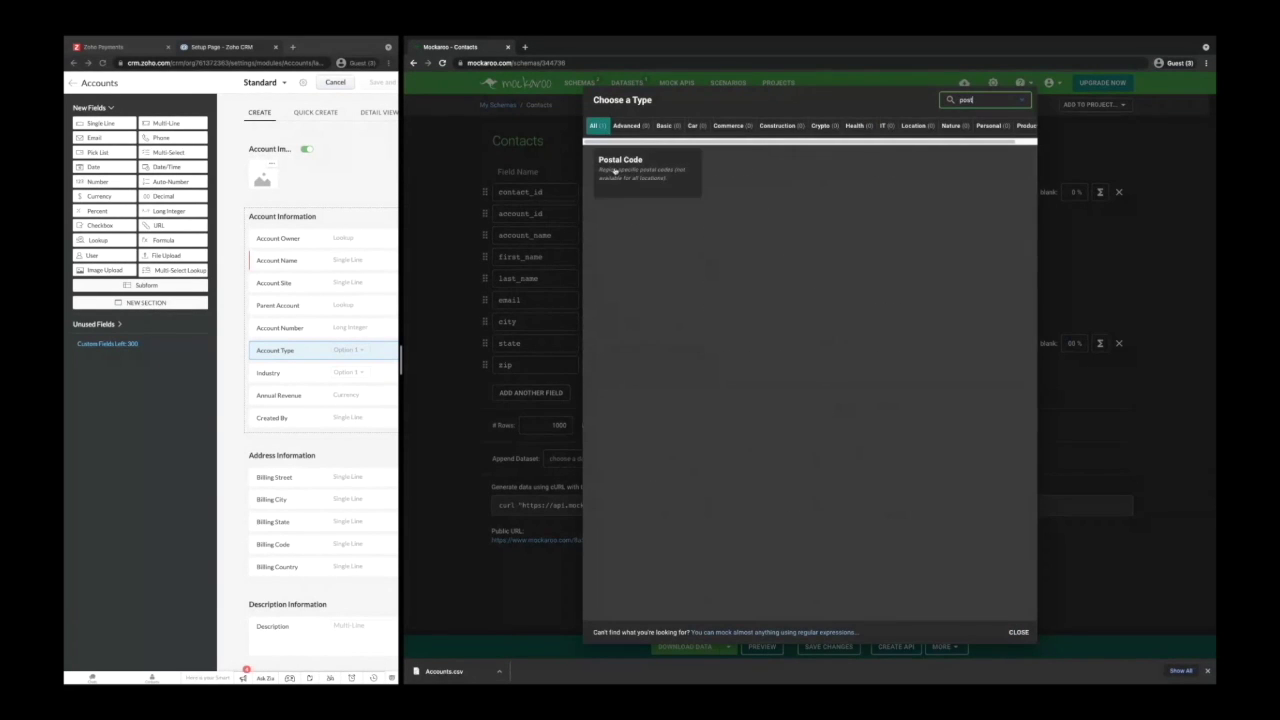
click(620, 162)
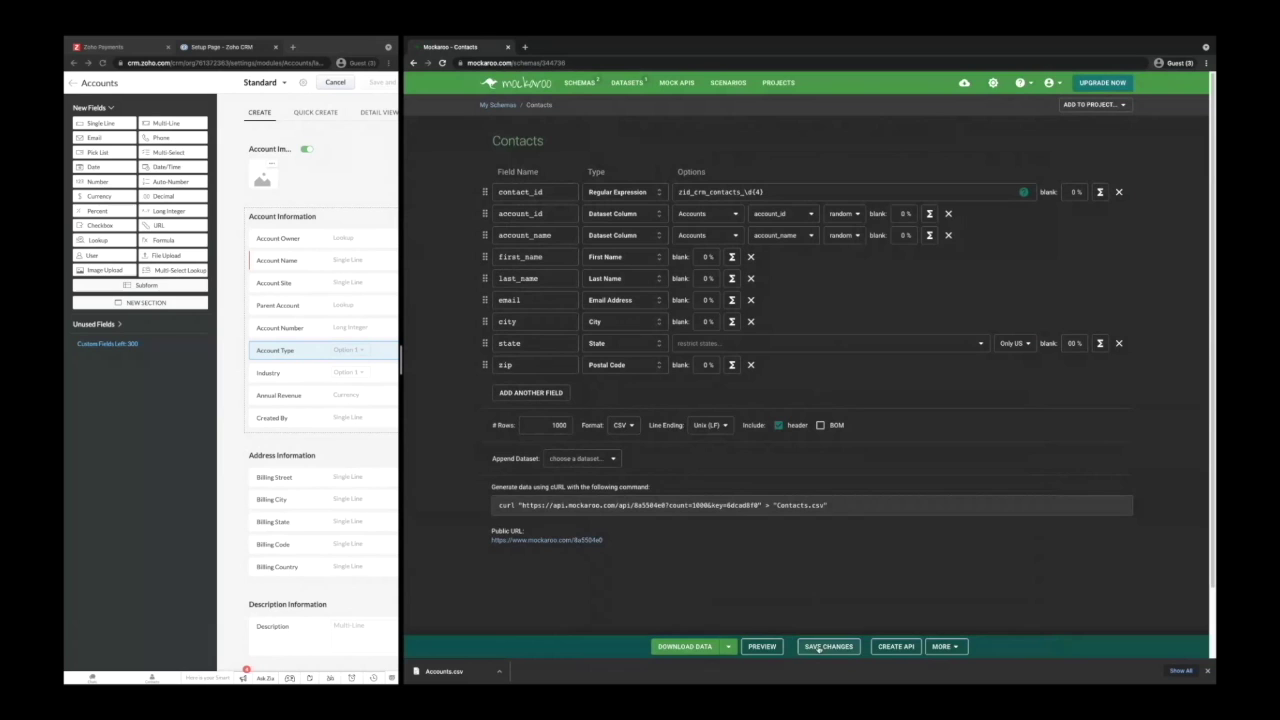
click(761, 646)
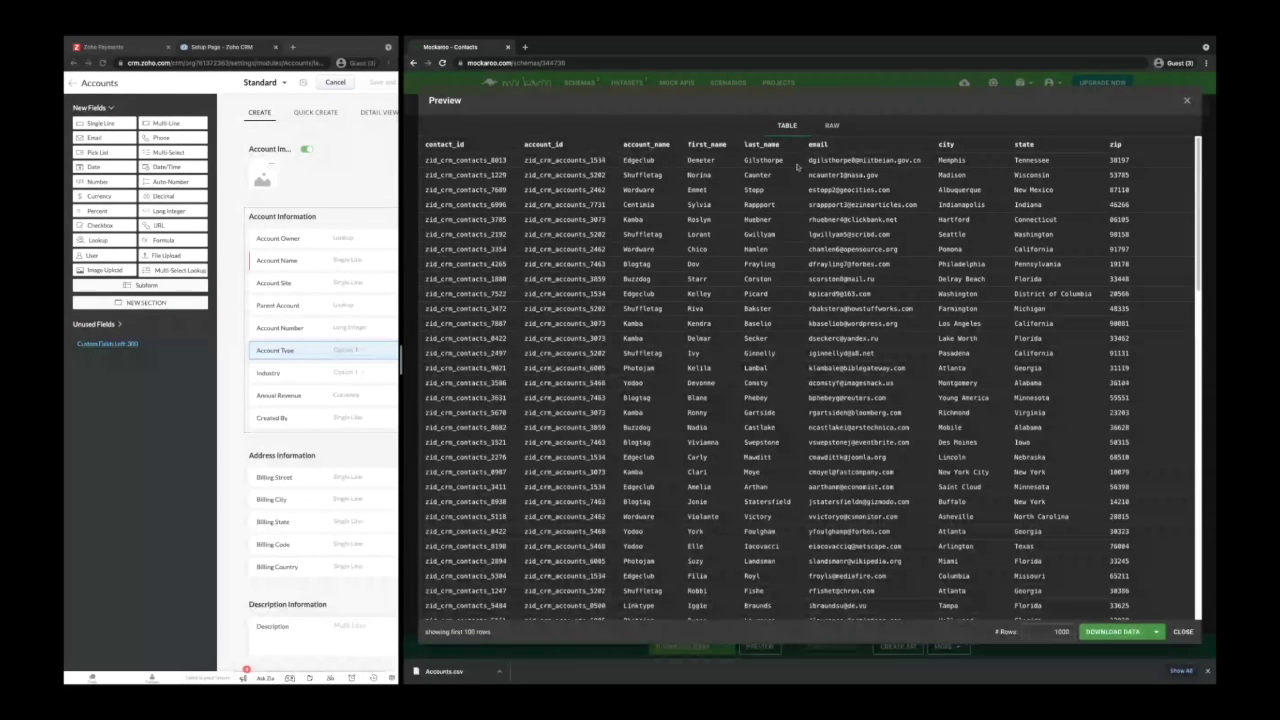
click(1187, 100)
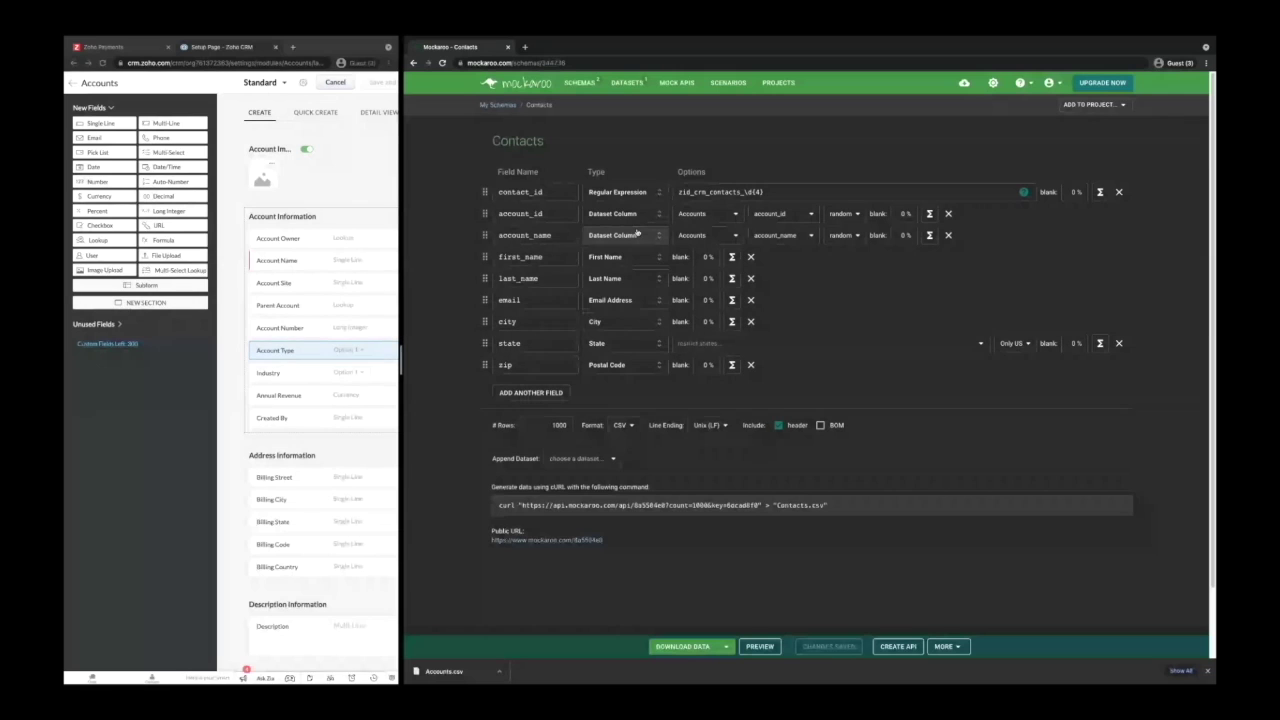
Save the Contacts schema with 200 rows and download its data as CSV.
double_click(562, 425)
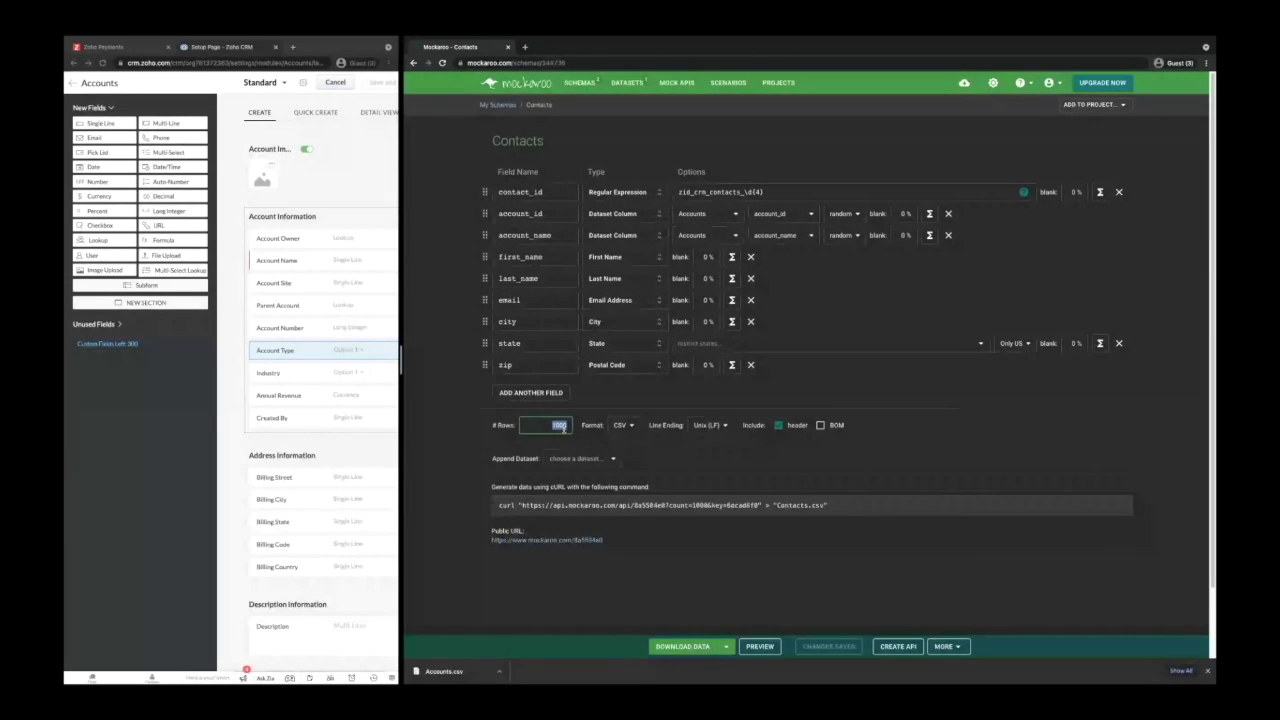
text(200)
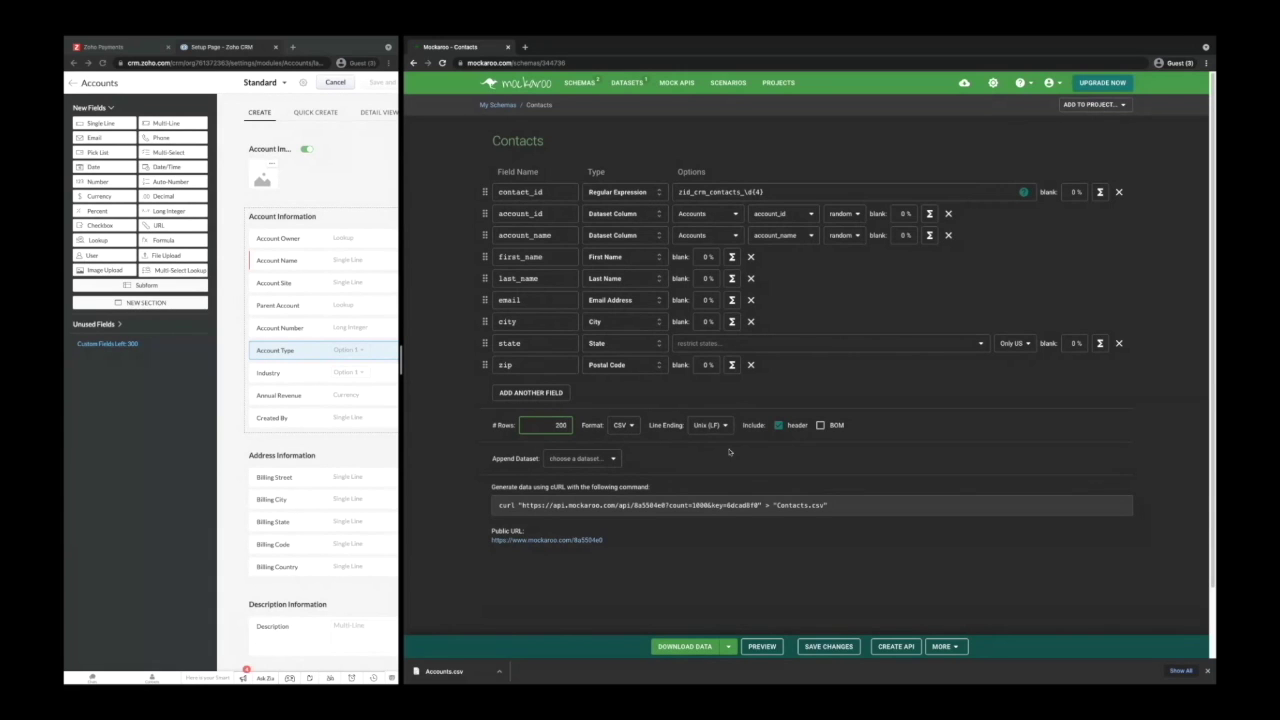
click(828, 646)
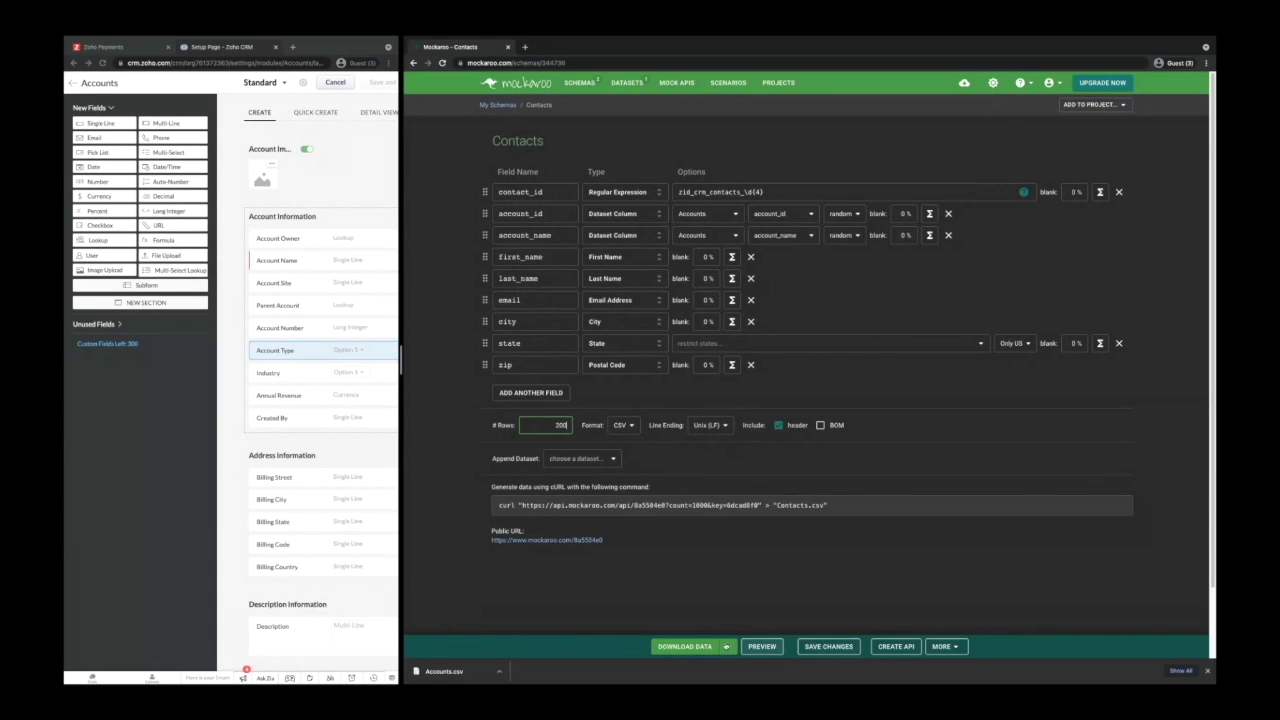
click(688, 646)
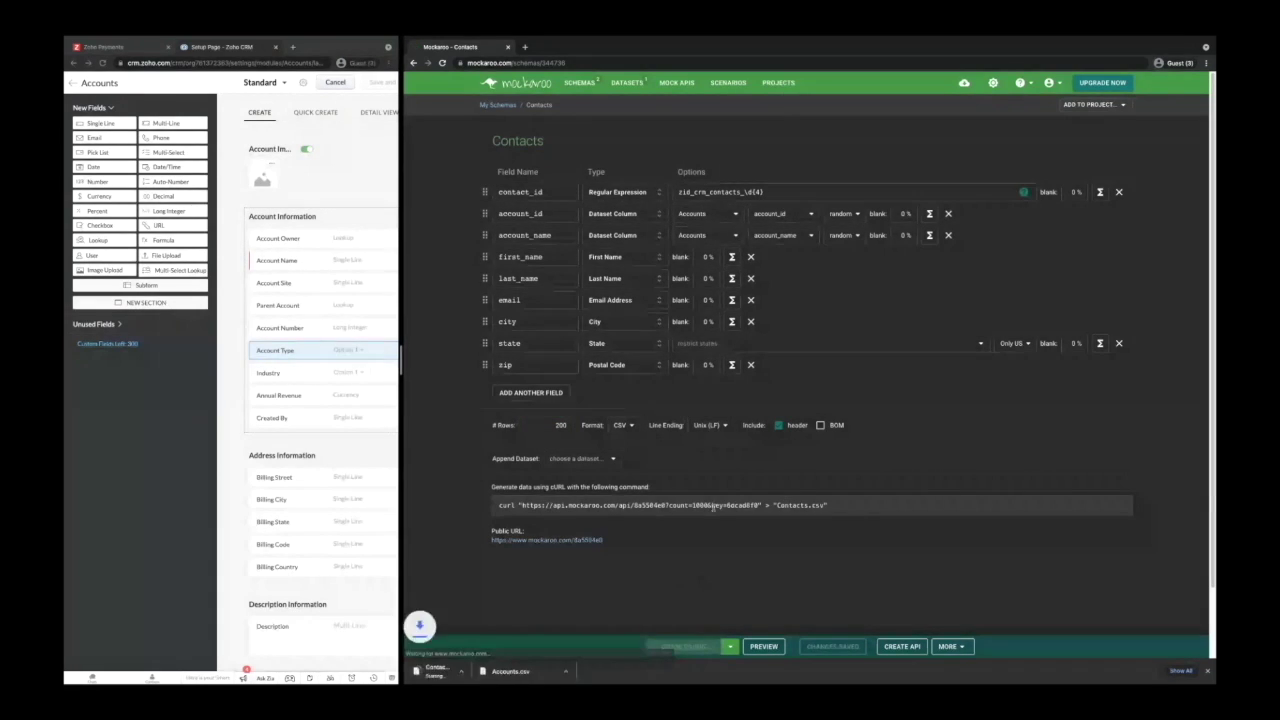
Upload Contacts.csv as a new dataset named Contacts and save it.
click(628, 84)
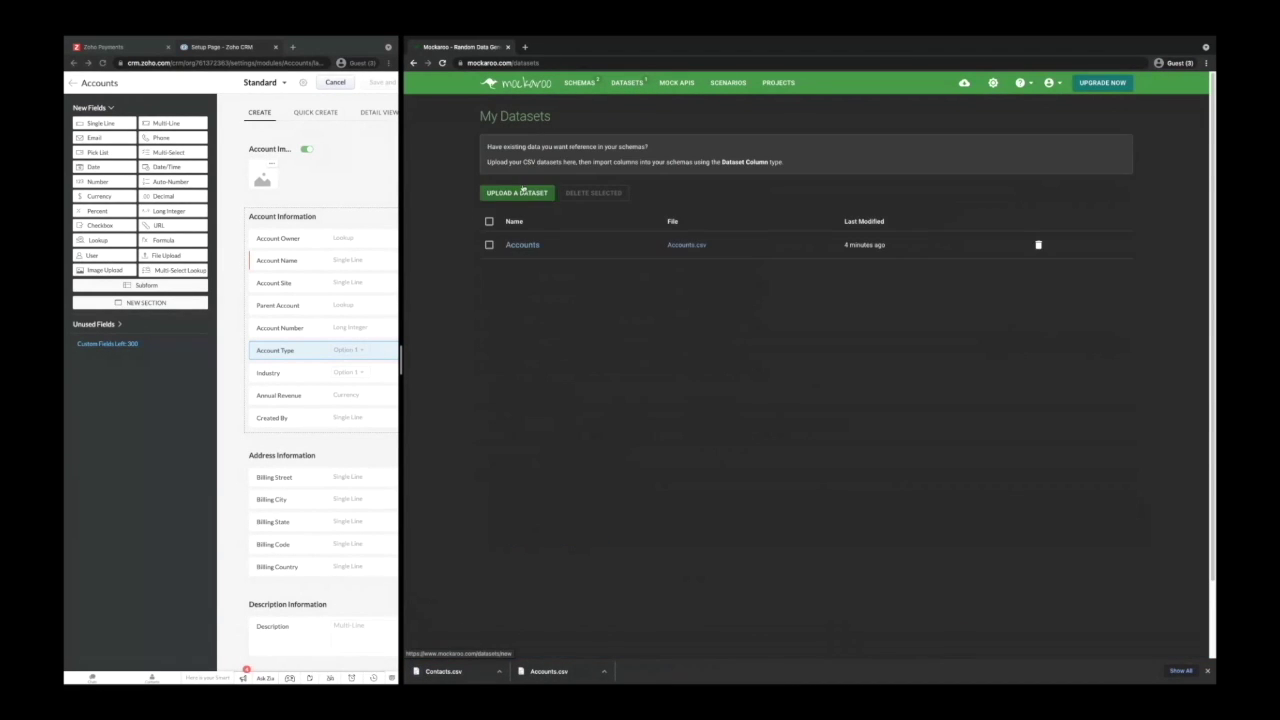
click(517, 193)
click(572, 155)
text(Contacts)
click(646, 206)
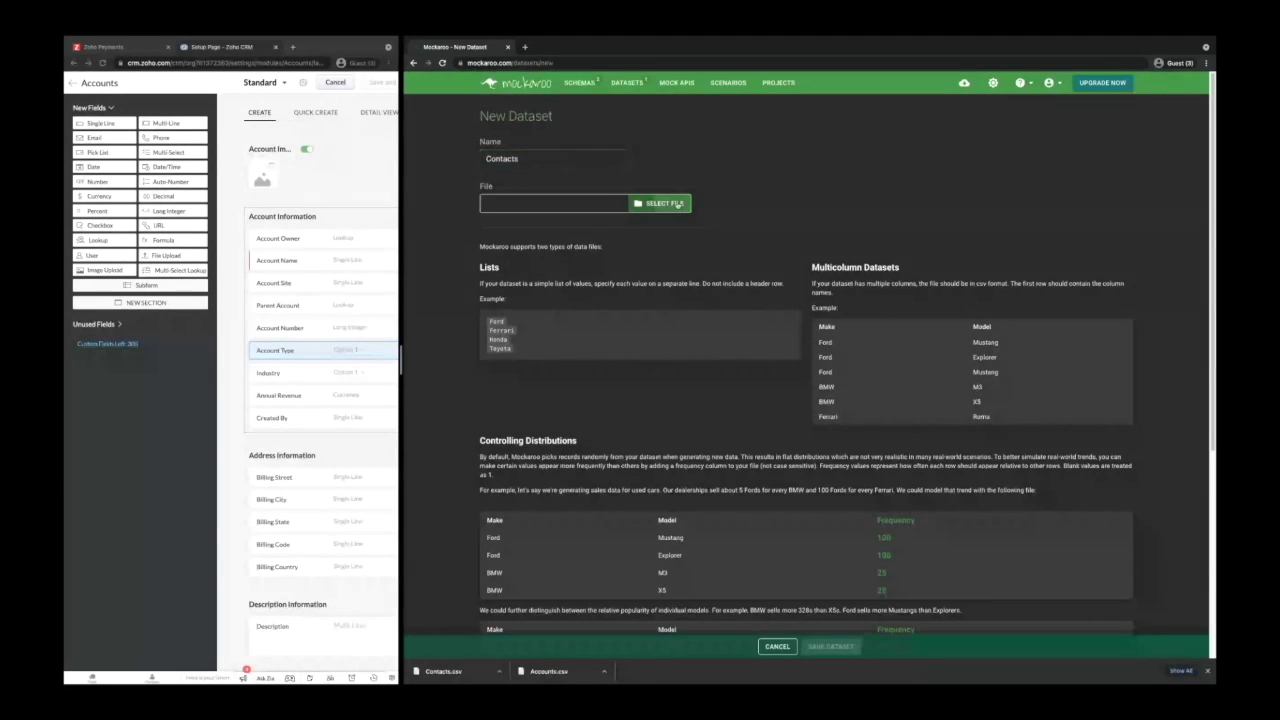
double_click(732, 319)
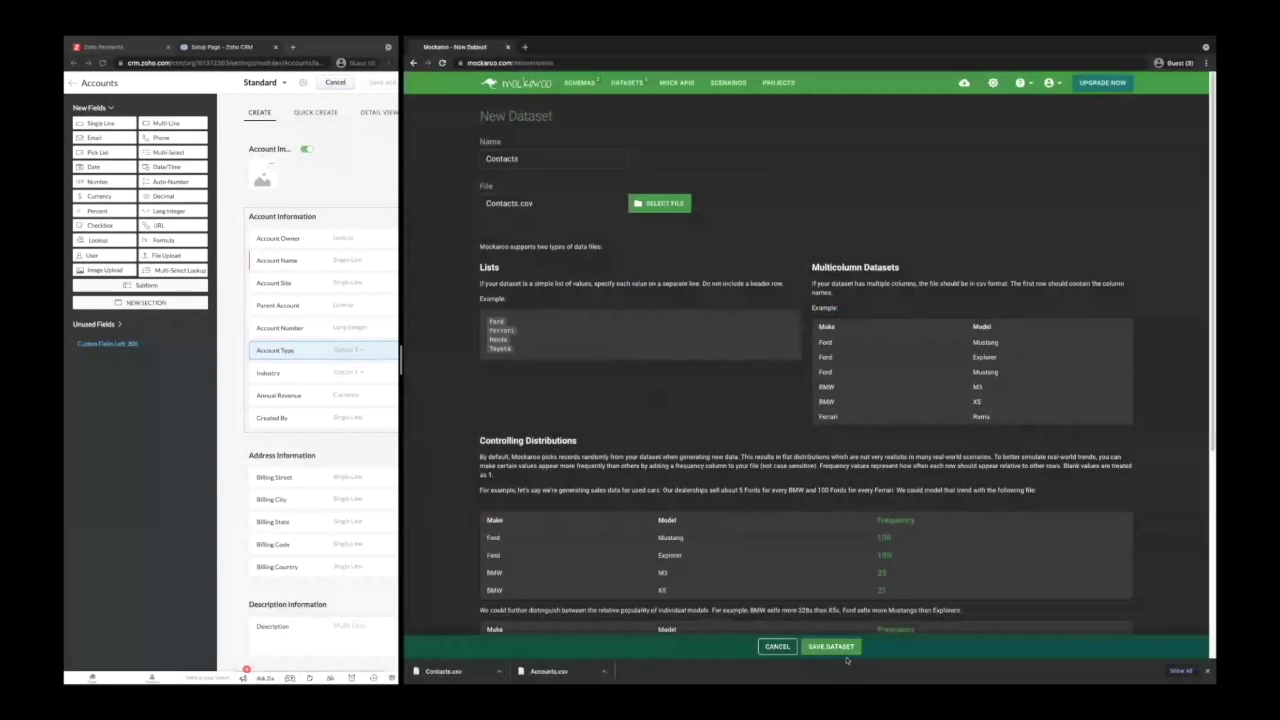
click(843, 648)
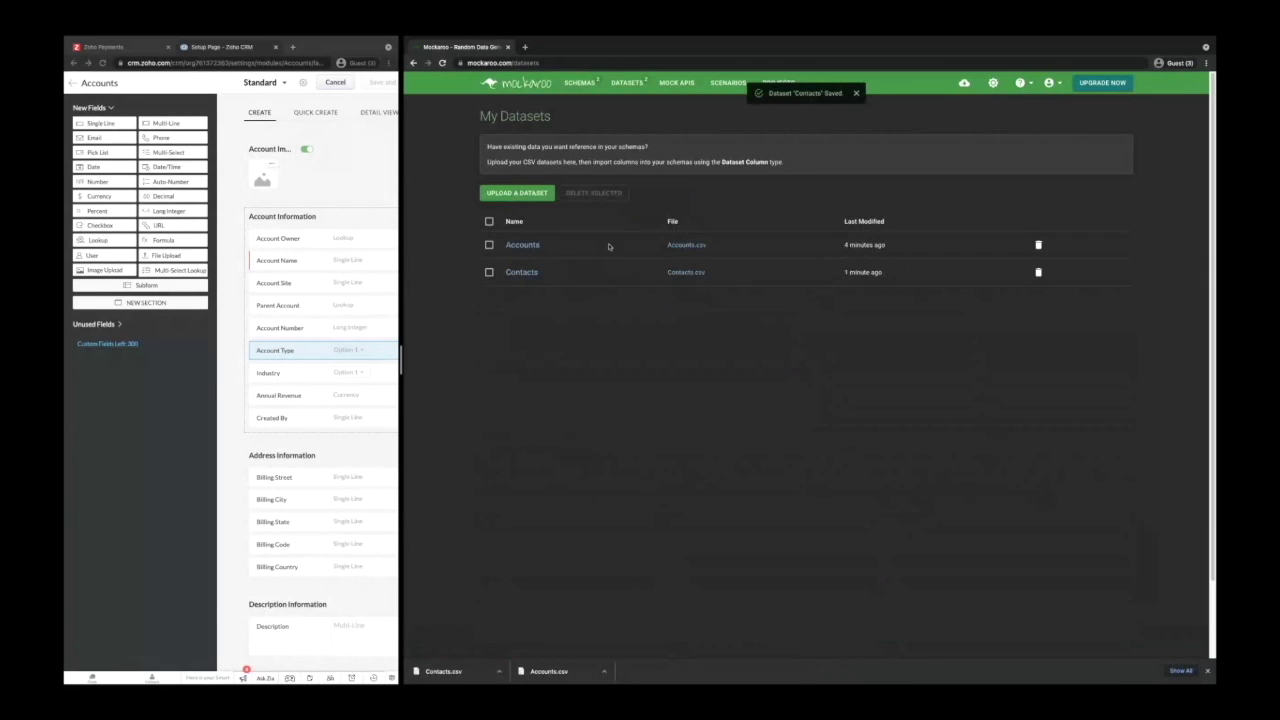
Create a new schema and rename its first_name field to account_id and last_name to contact_id.
click(580, 83)
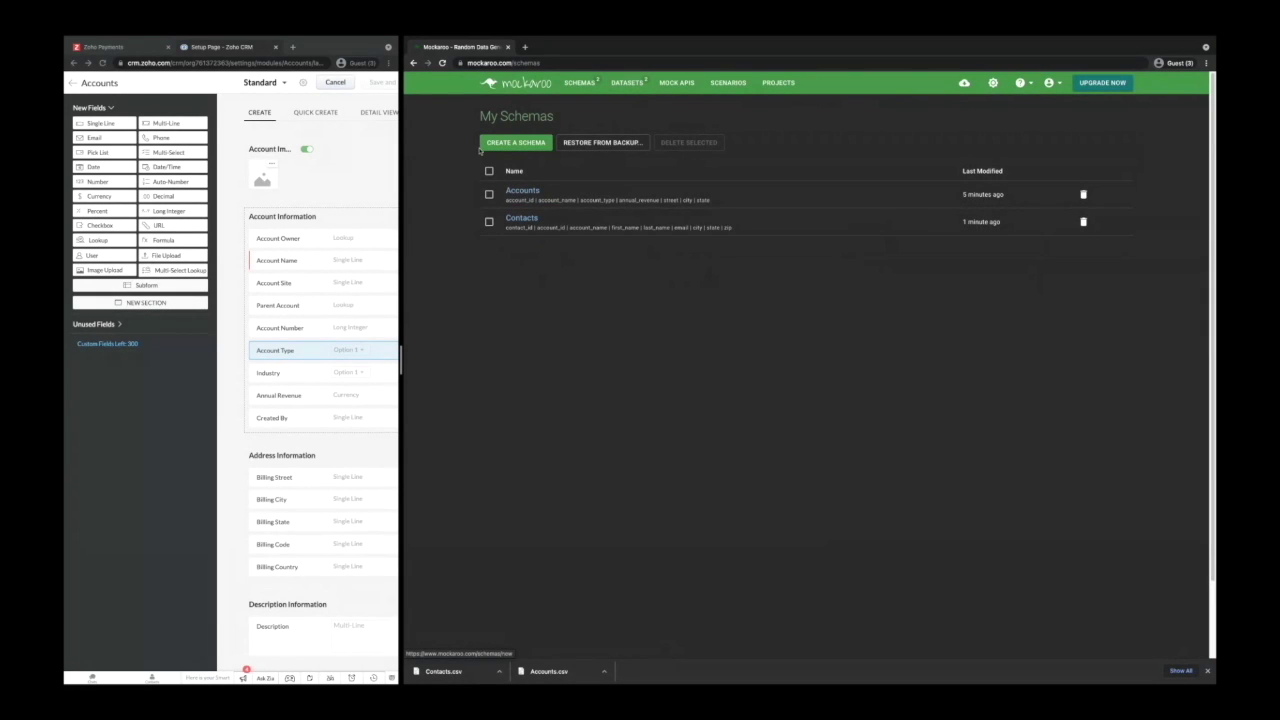
click(540, 145)
double_click(513, 162)
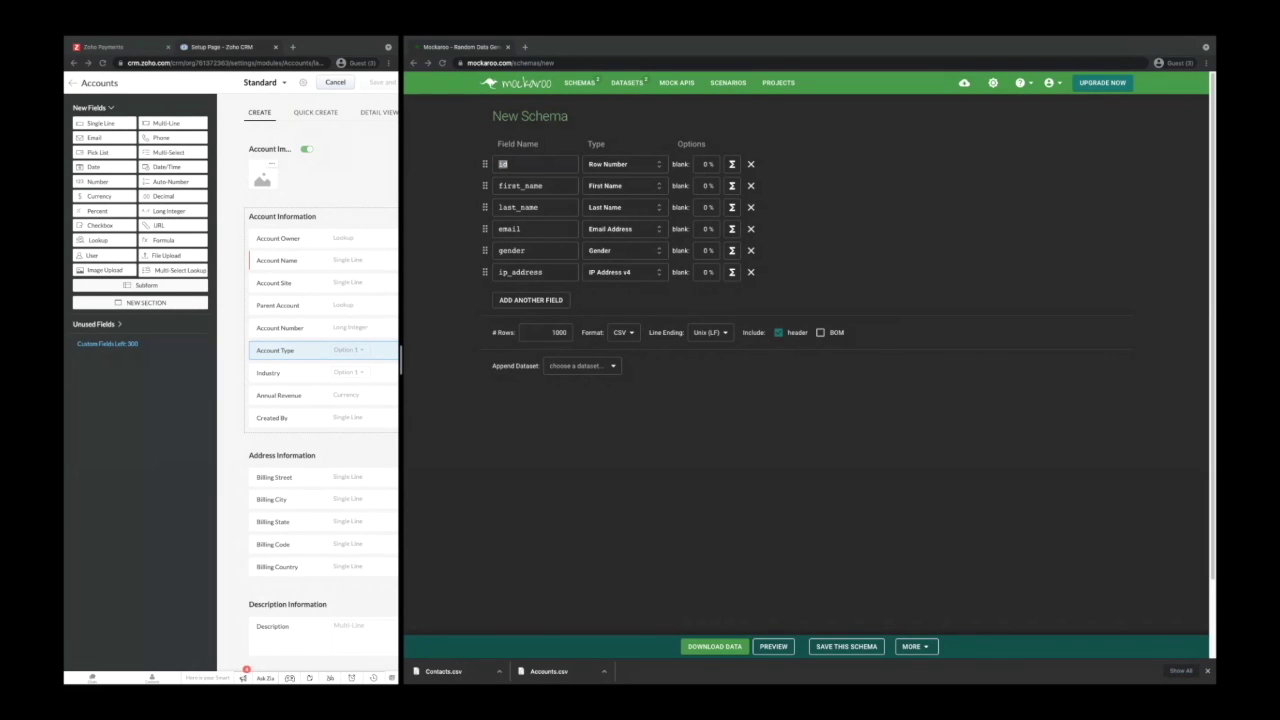
click(545, 186)
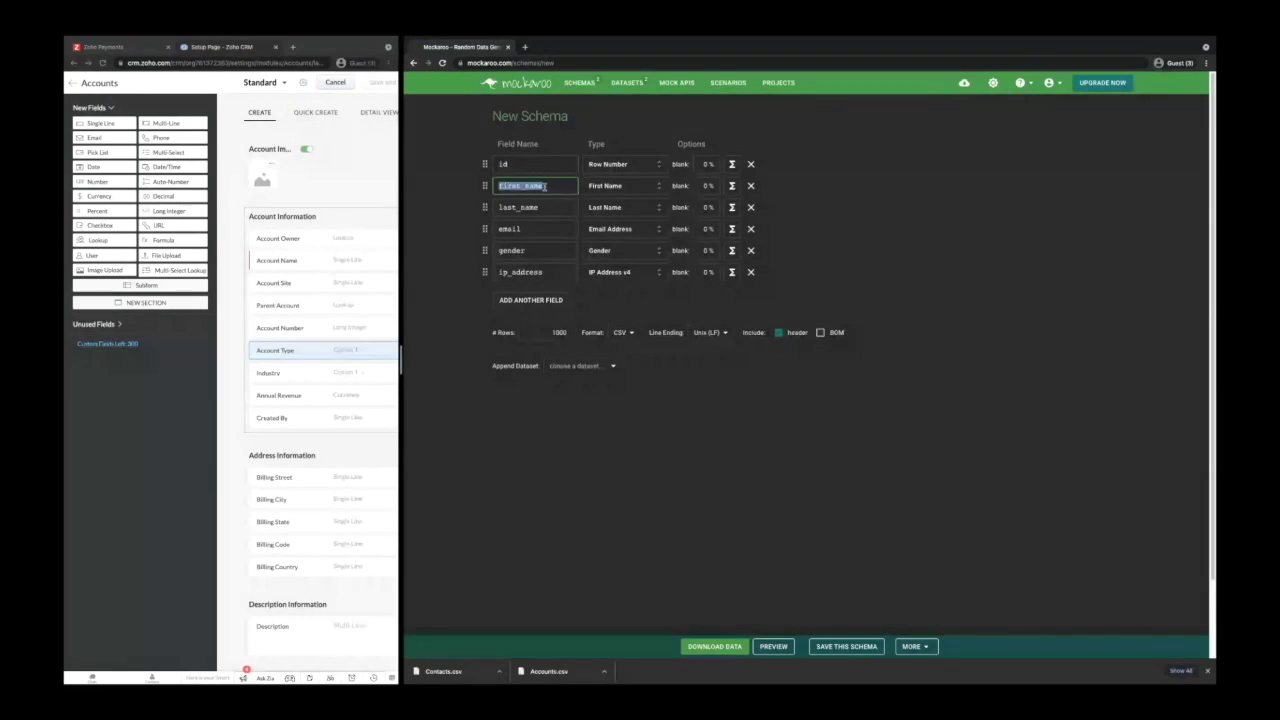
text(account_id)
double_click(533, 206)
text(contact)
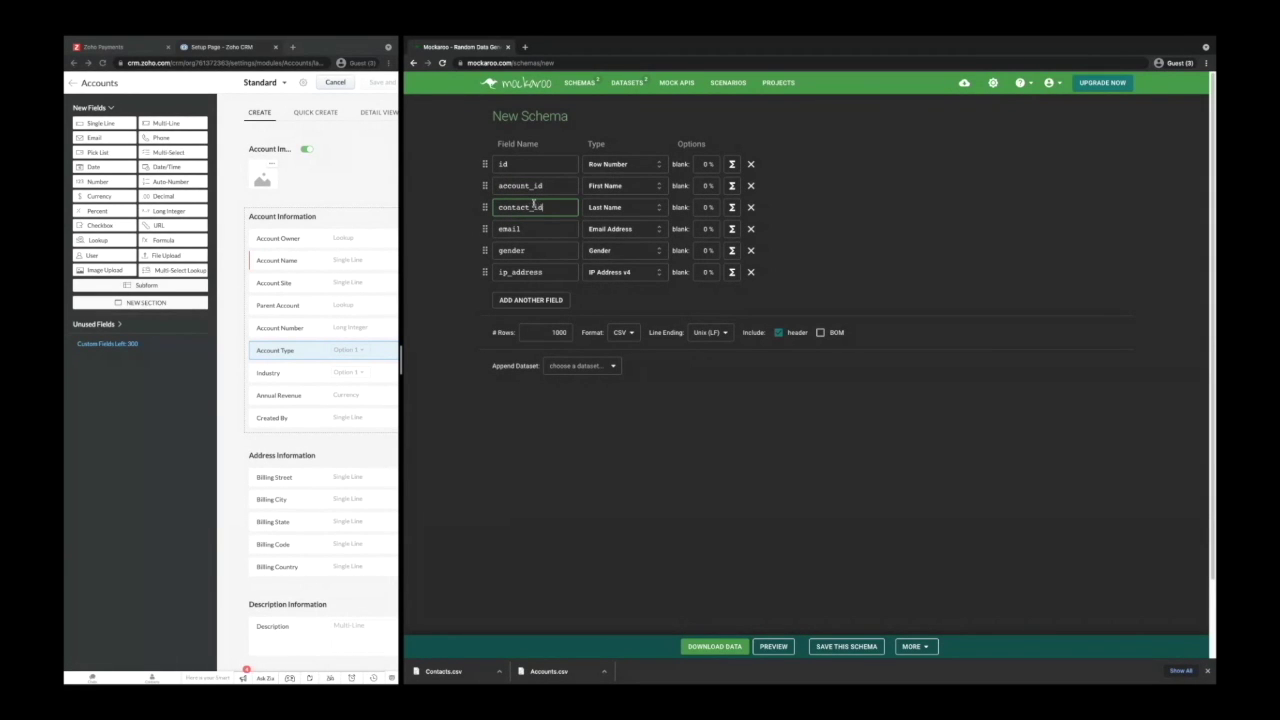
Rename the email field to contact_name and the gender field to account_name.
double_click(529, 229)
text(contact)
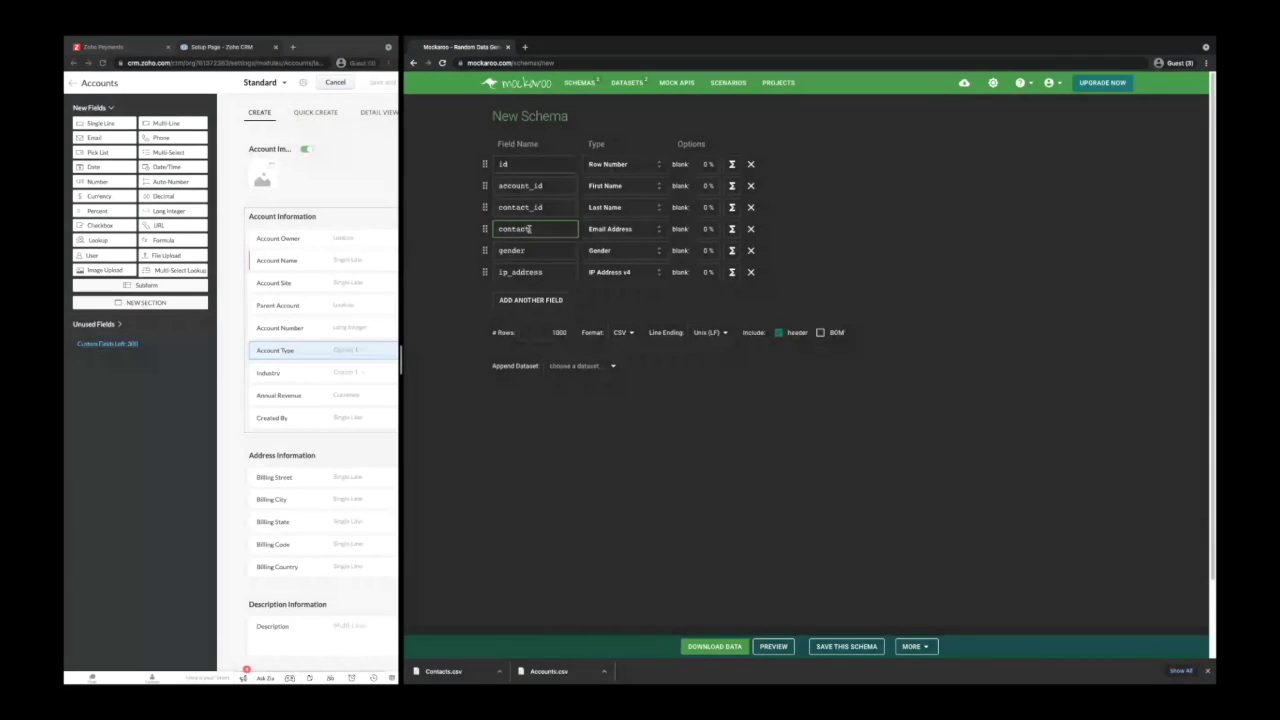
text(_name)
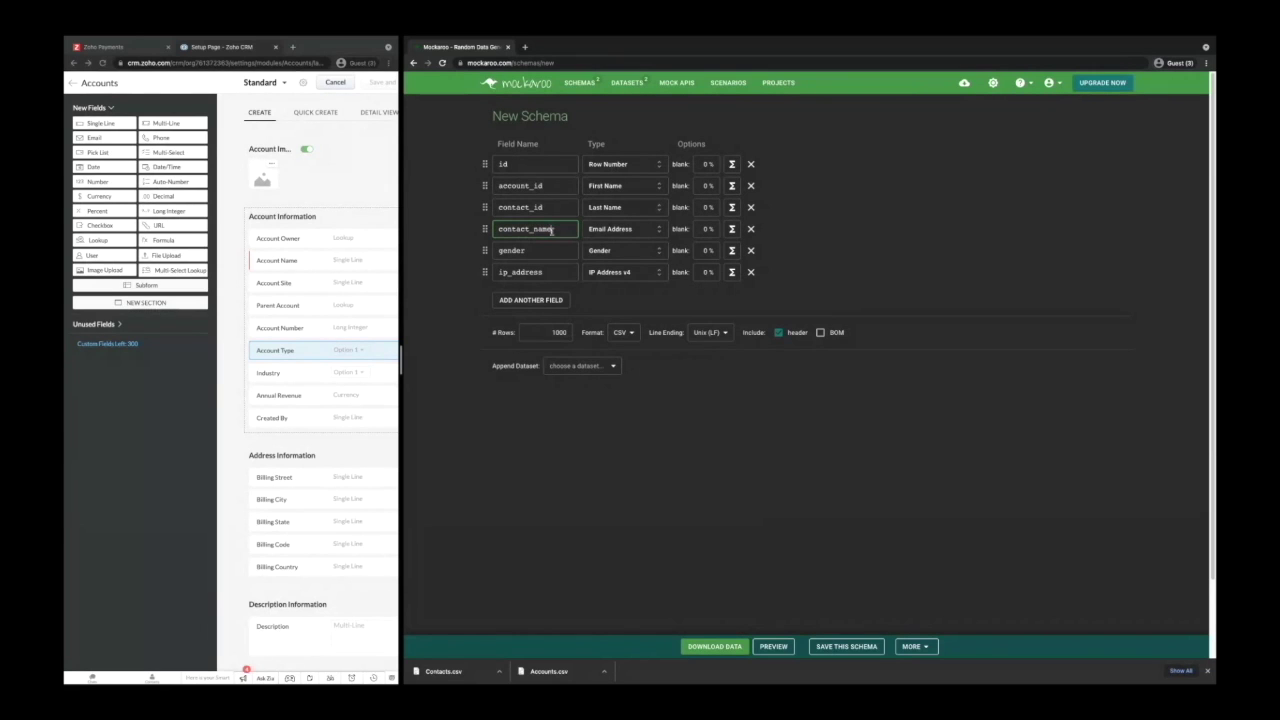
double_click(532, 252)
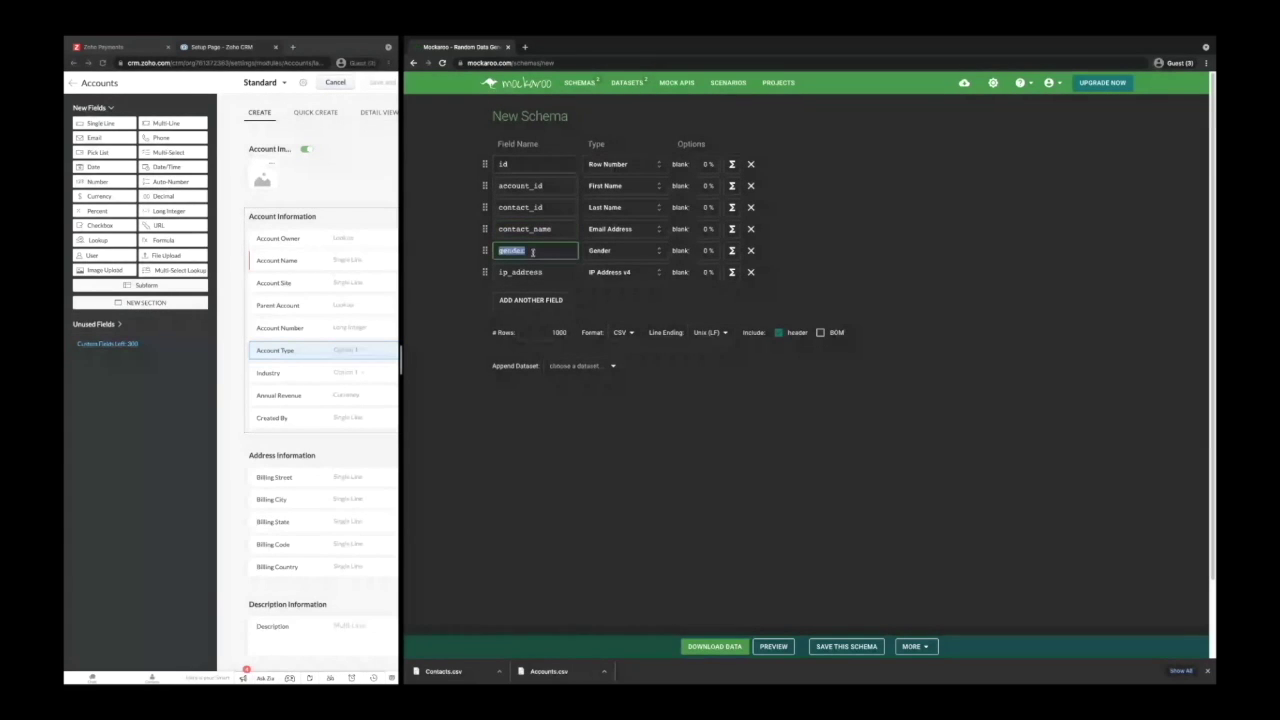
text(account_name)
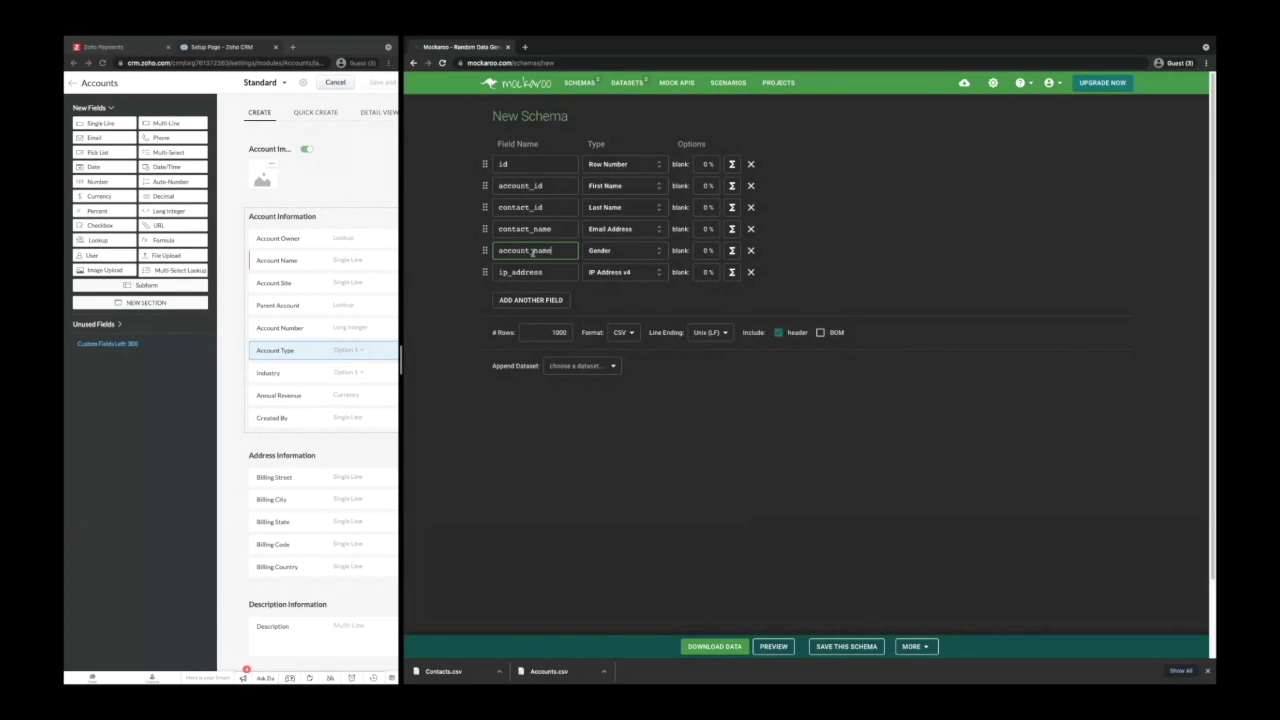
Rename the ip_address field to amount.
double_click(528, 273)
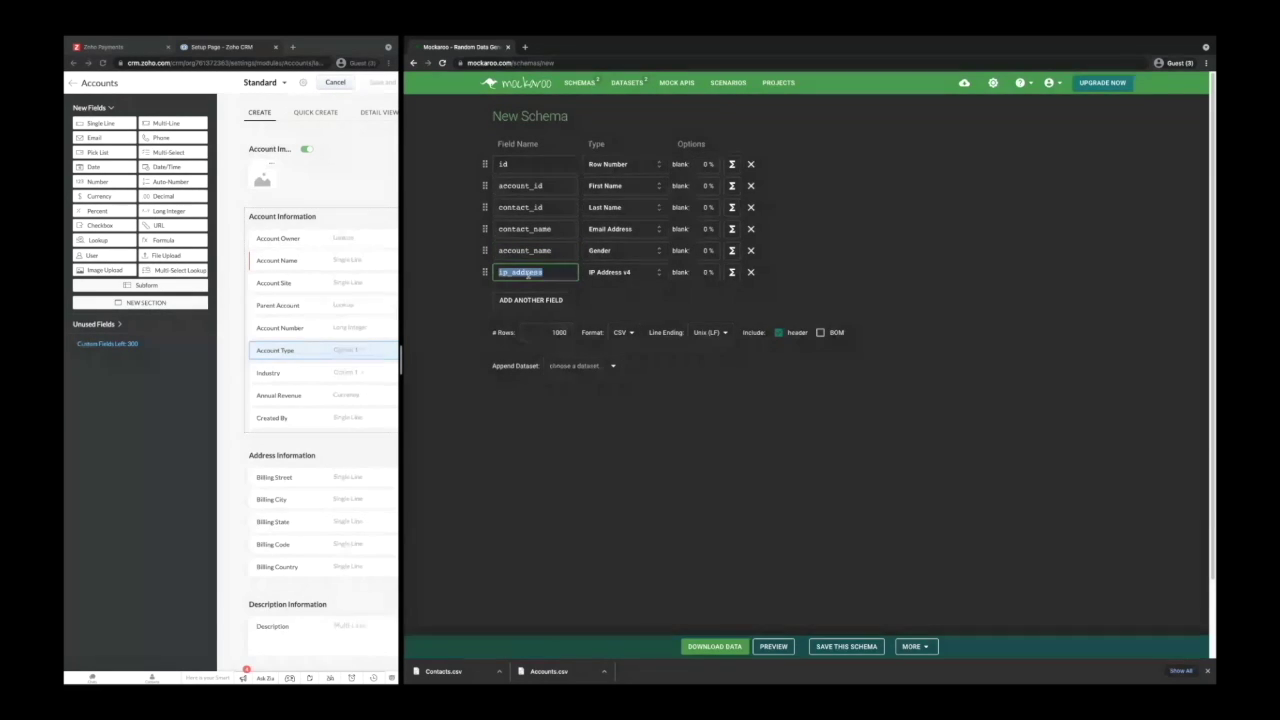
text(a)
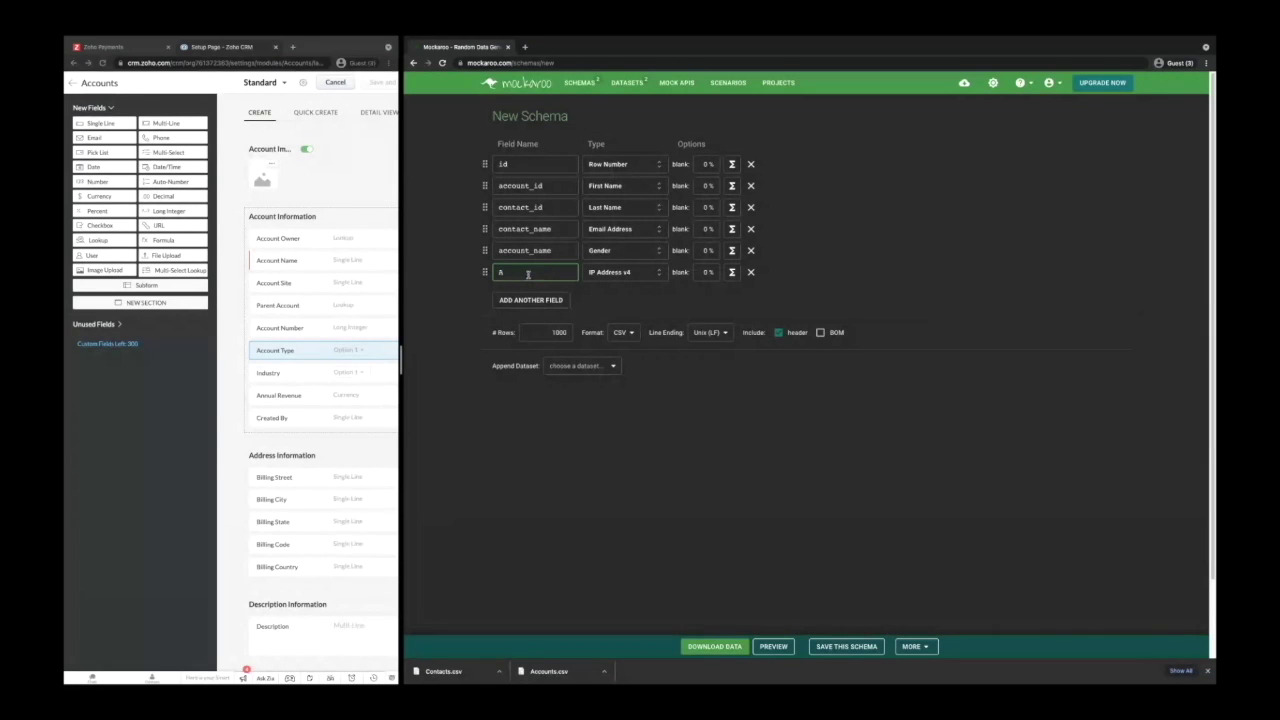
text(mount)
key(super+Tab)
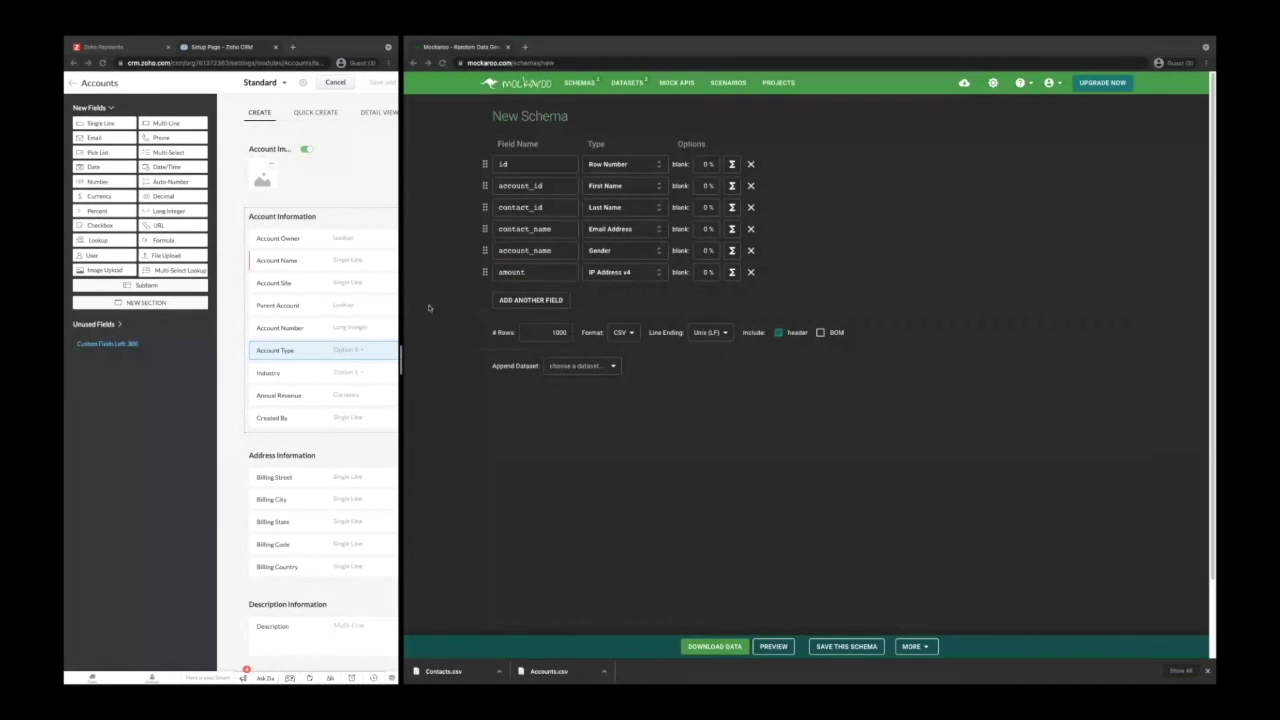
Move the amount field directly below account_id and add a field named stage beneath it.
drag(484, 272, 482, 205)
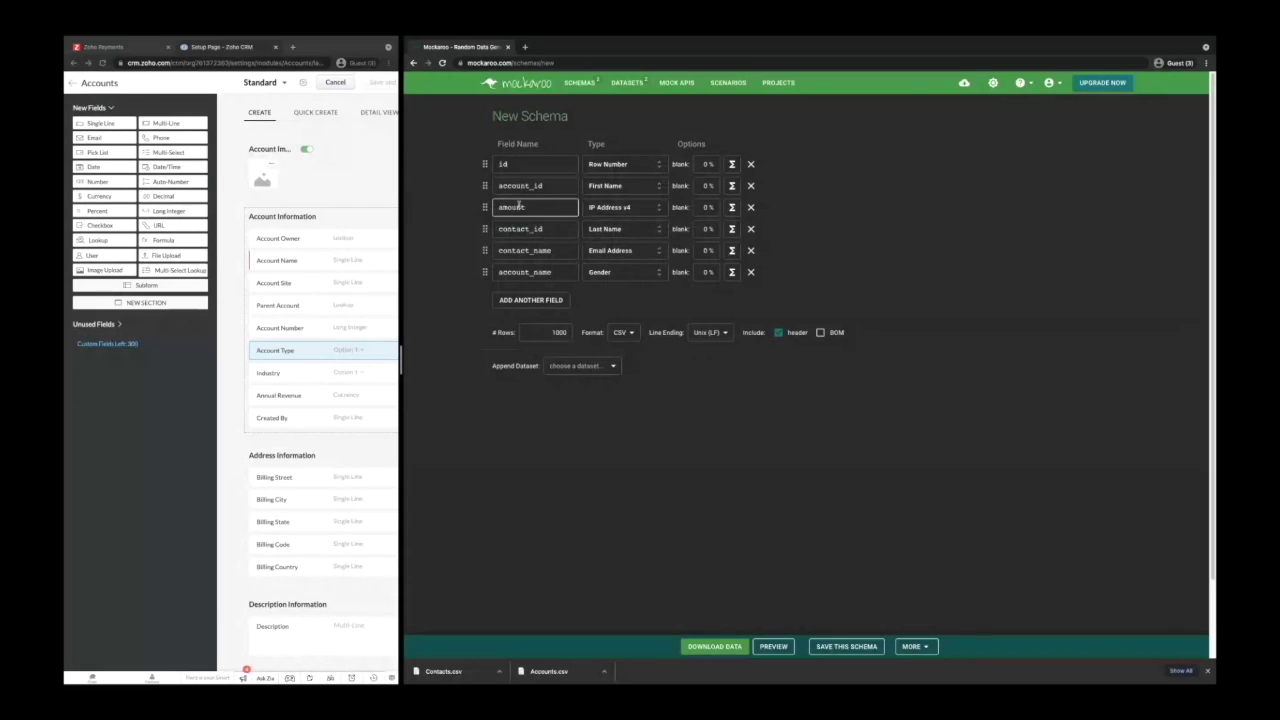
click(504, 300)
drag(505, 293, 511, 228)
double_click(511, 228)
text(stage)
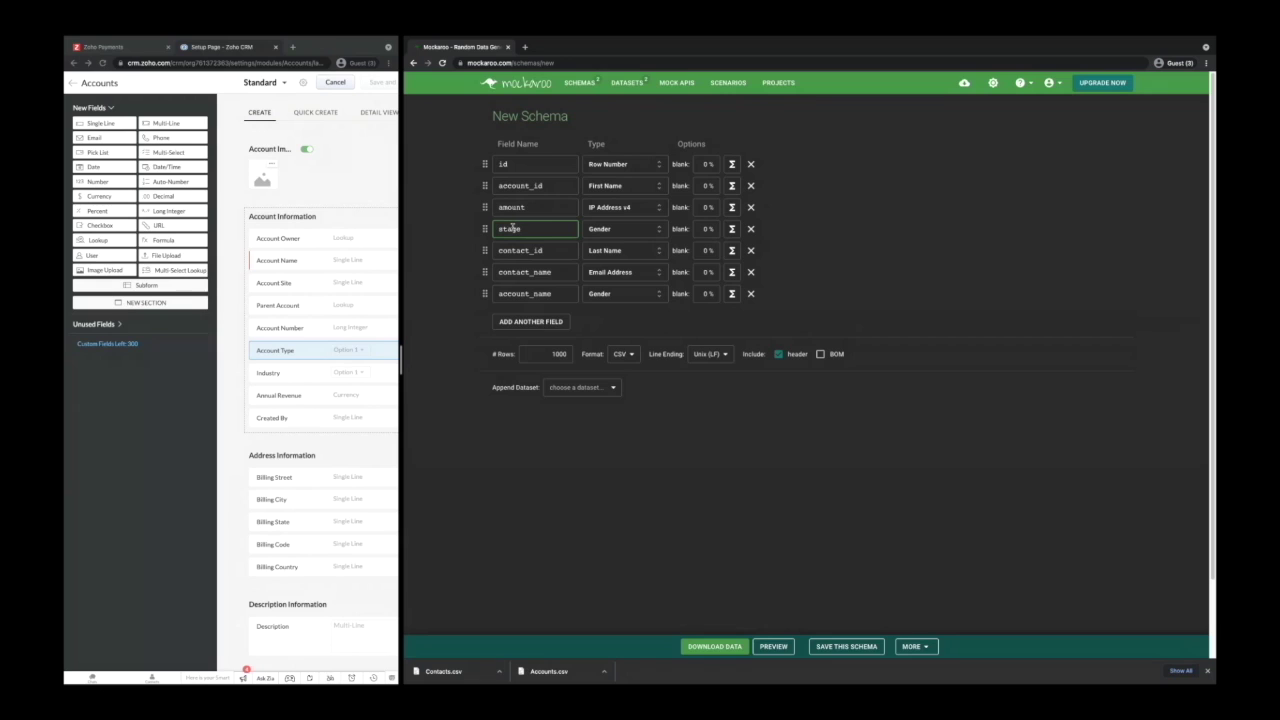
Add a field named closing date and place it directly below stage.
click(520, 322)
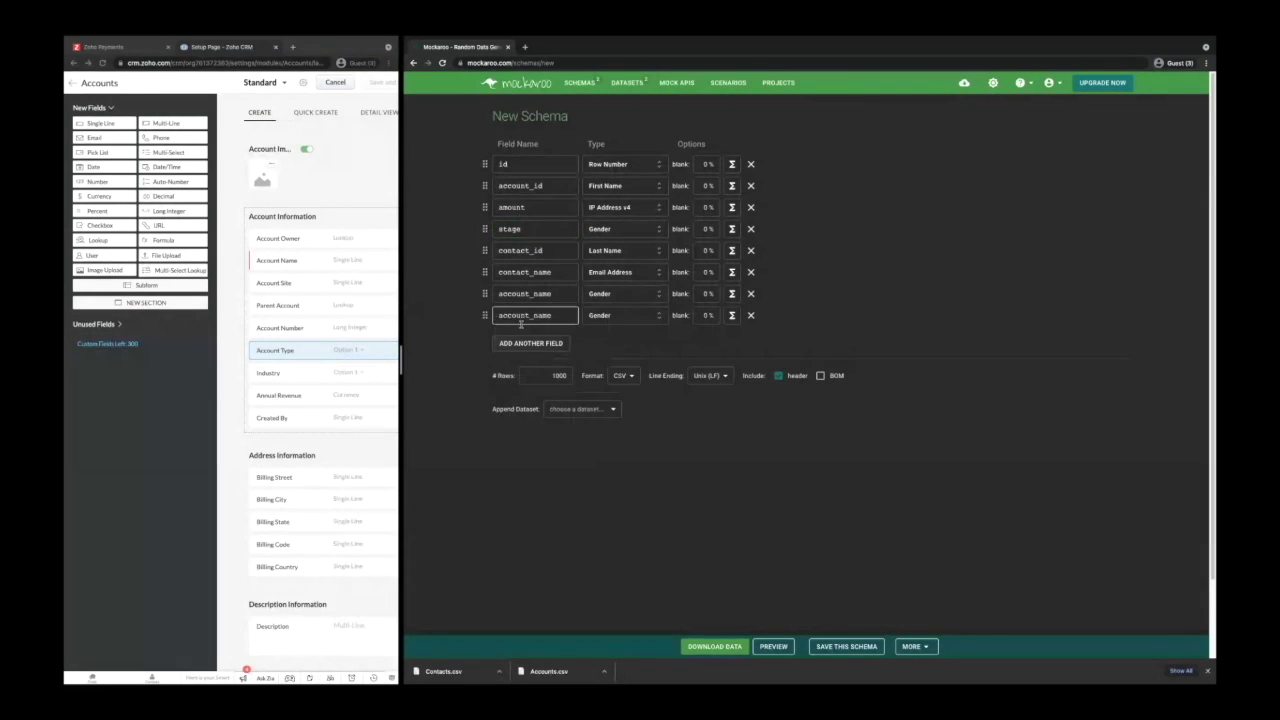
drag(485, 315, 484, 291)
drag(483, 253, 484, 251)
double_click(525, 251)
text(closing date)
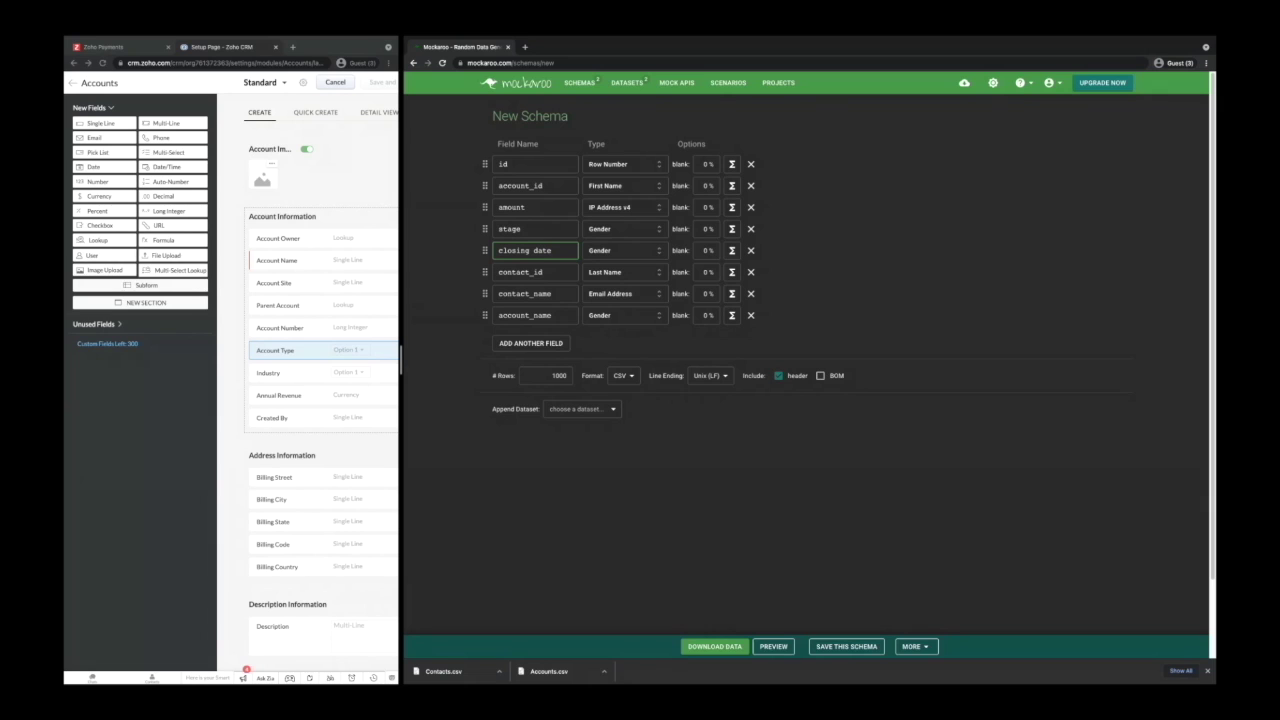
Add a field named deal_name at the end of the schema.
click(515, 343)
double_click(513, 337)
text(d)
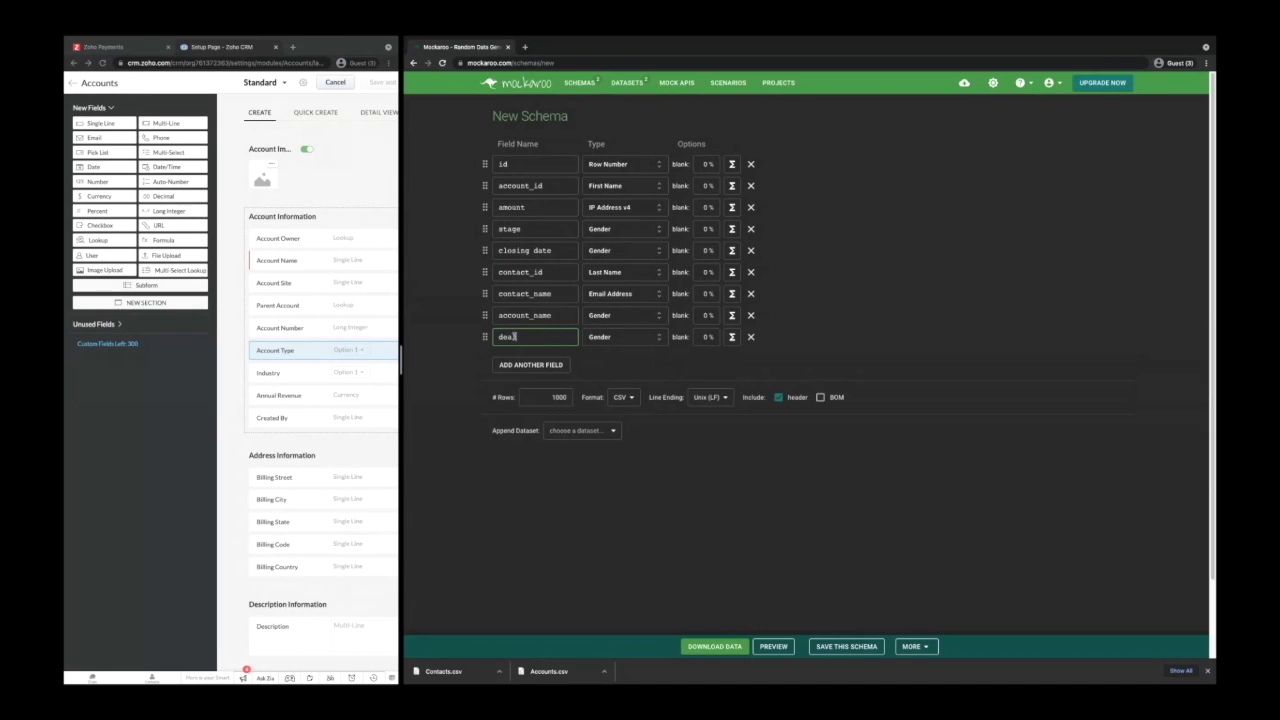
text(eal_name)
Set account_id's type to Dataset Column, using the account_id column of the Contacts dataset.
click(621, 187)
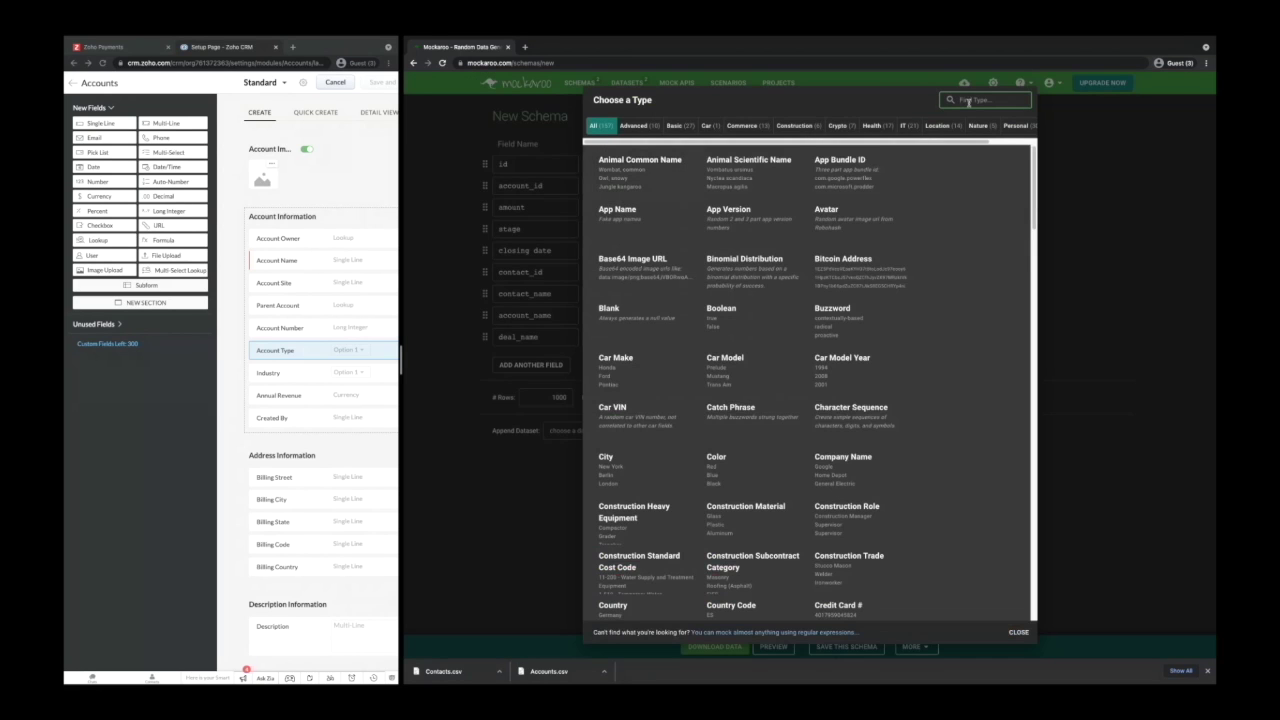
click(968, 101)
text(dataset)
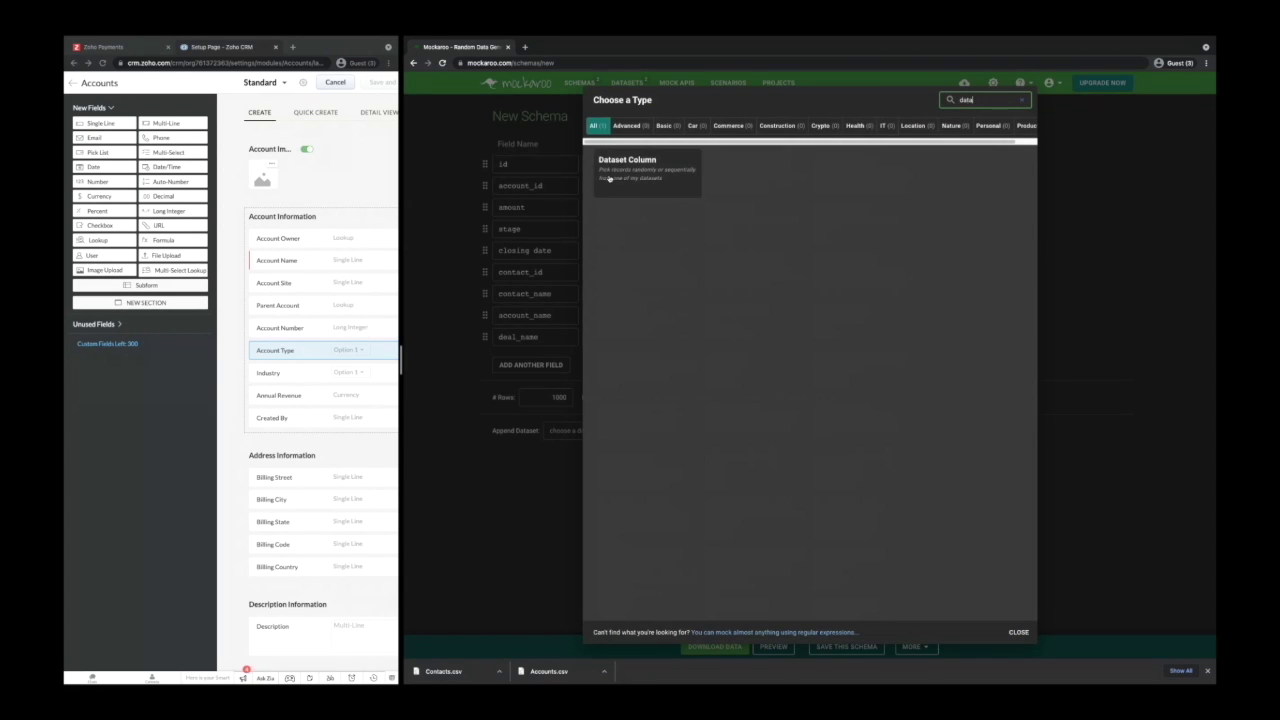
click(608, 166)
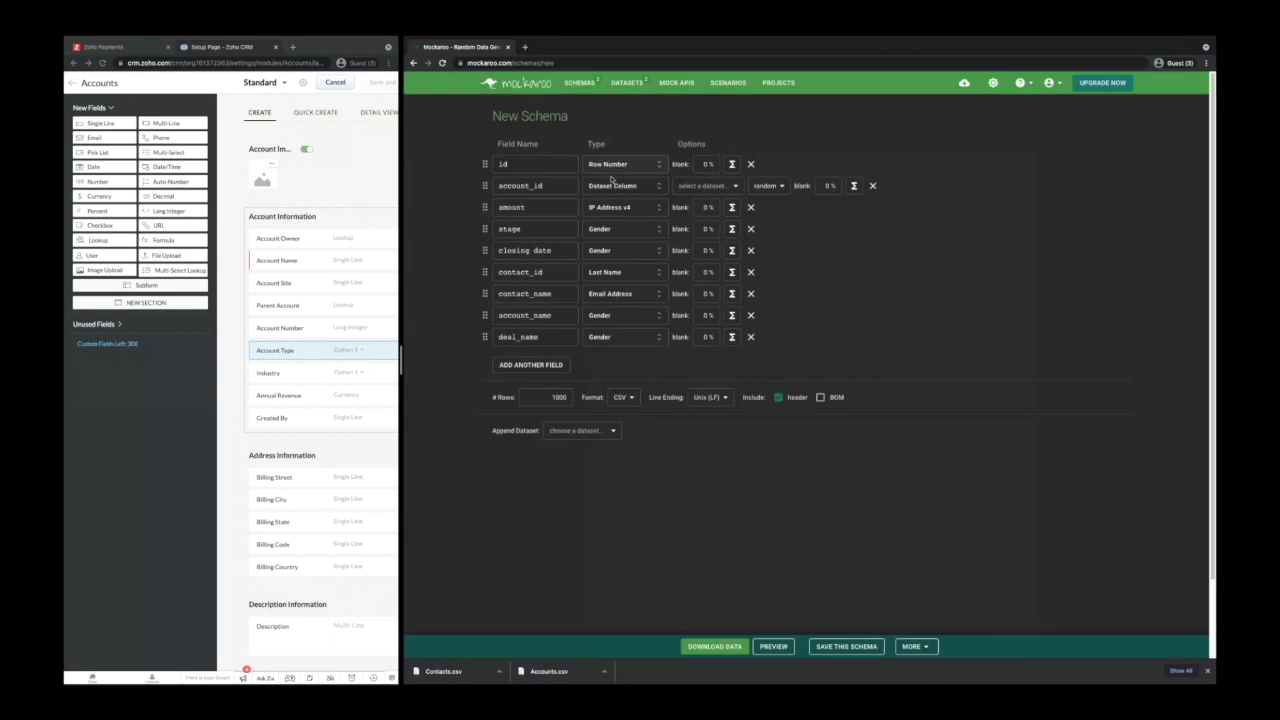
click(705, 187)
click(700, 202)
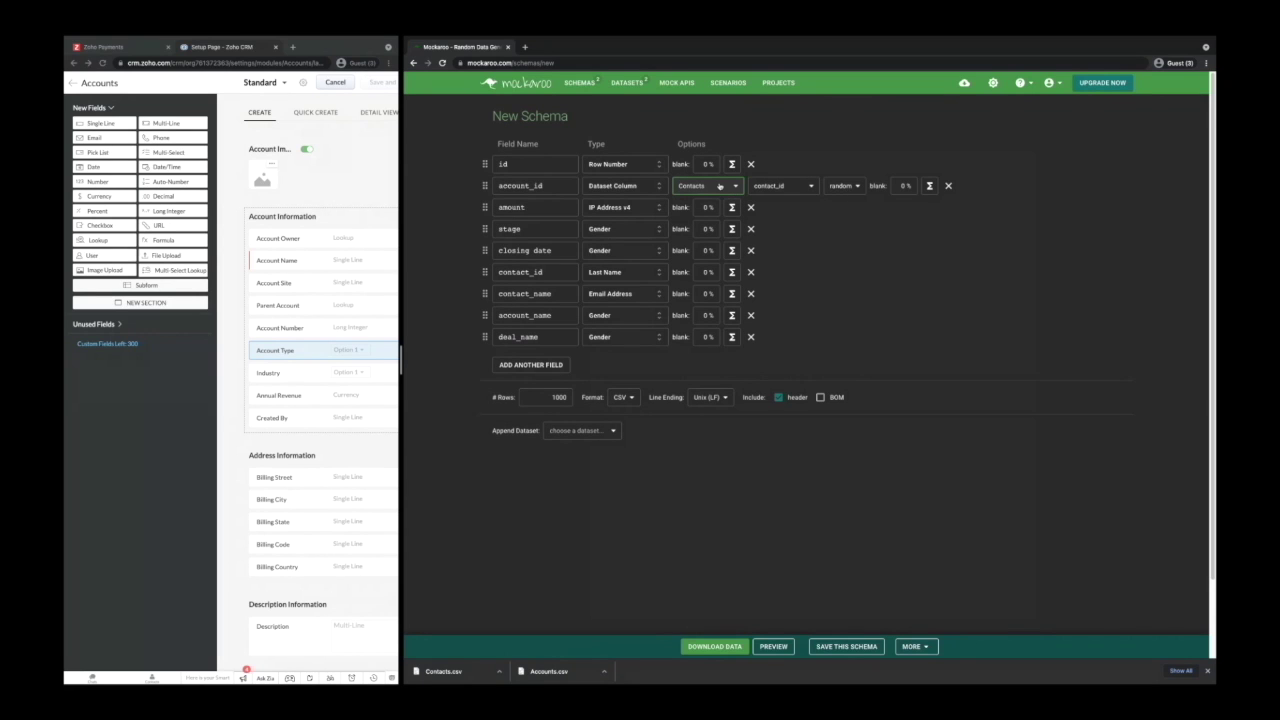
click(785, 186)
click(786, 203)
Add one more field to the schema and move contact_id directly below account_id.
click(512, 207)
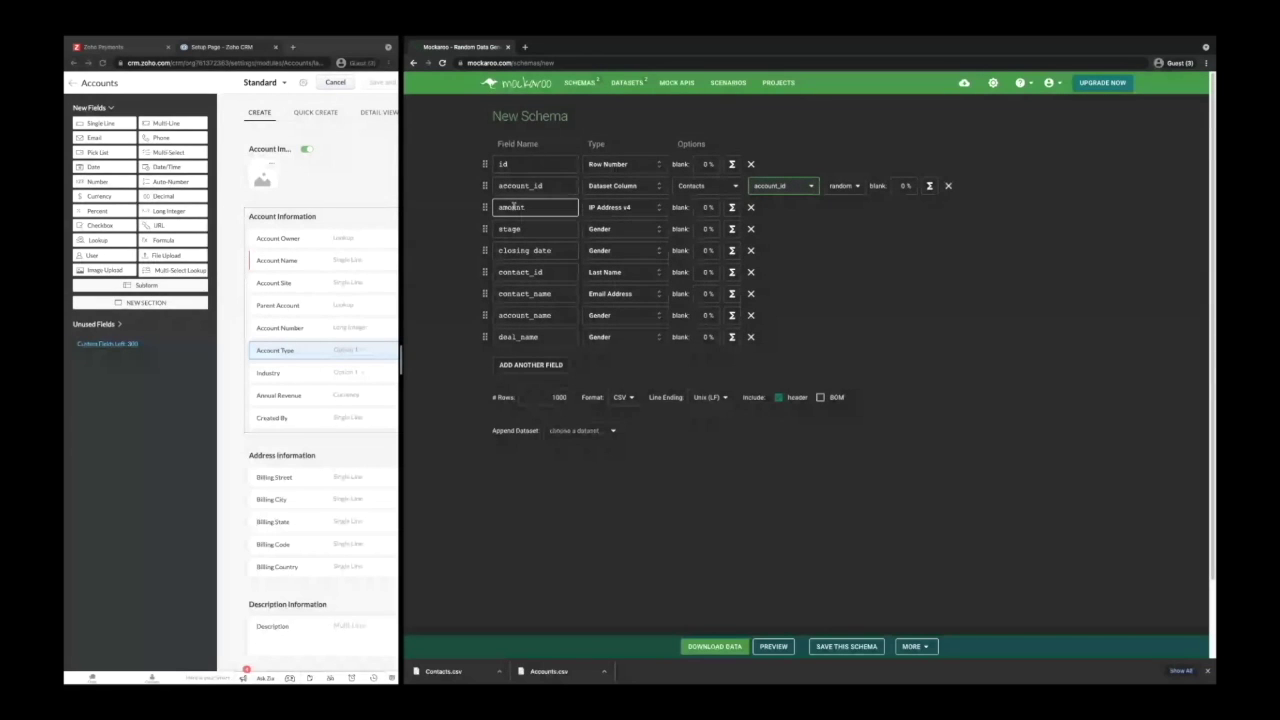
click(529, 366)
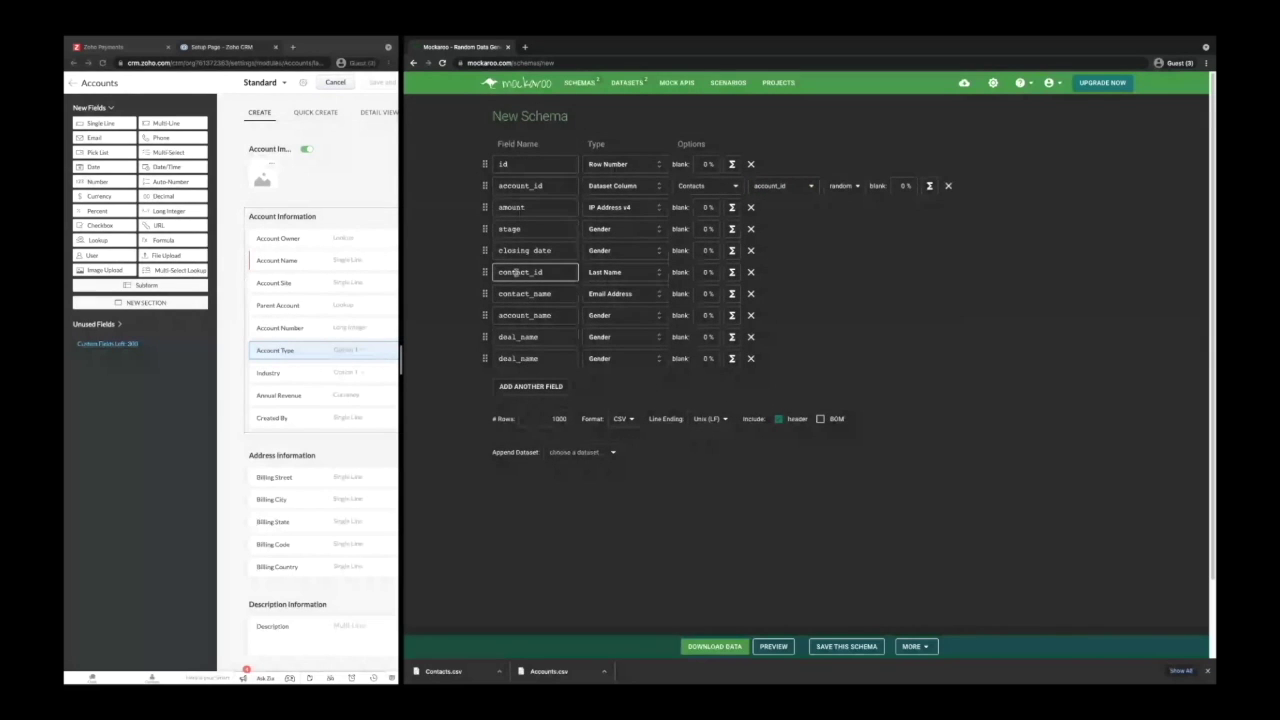
drag(515, 272, 530, 212)
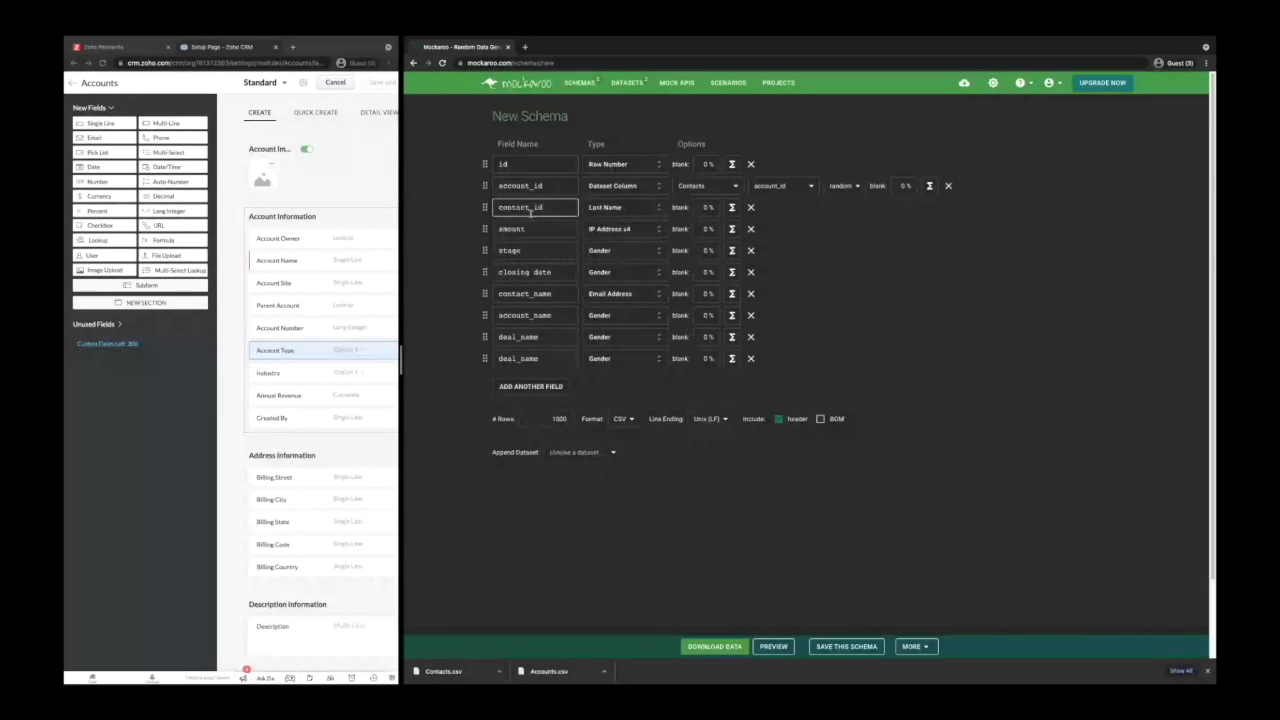
Set contact_id's type to Dataset Column, using the contact_id column of the Contacts dataset.
click(613, 208)
click(636, 180)
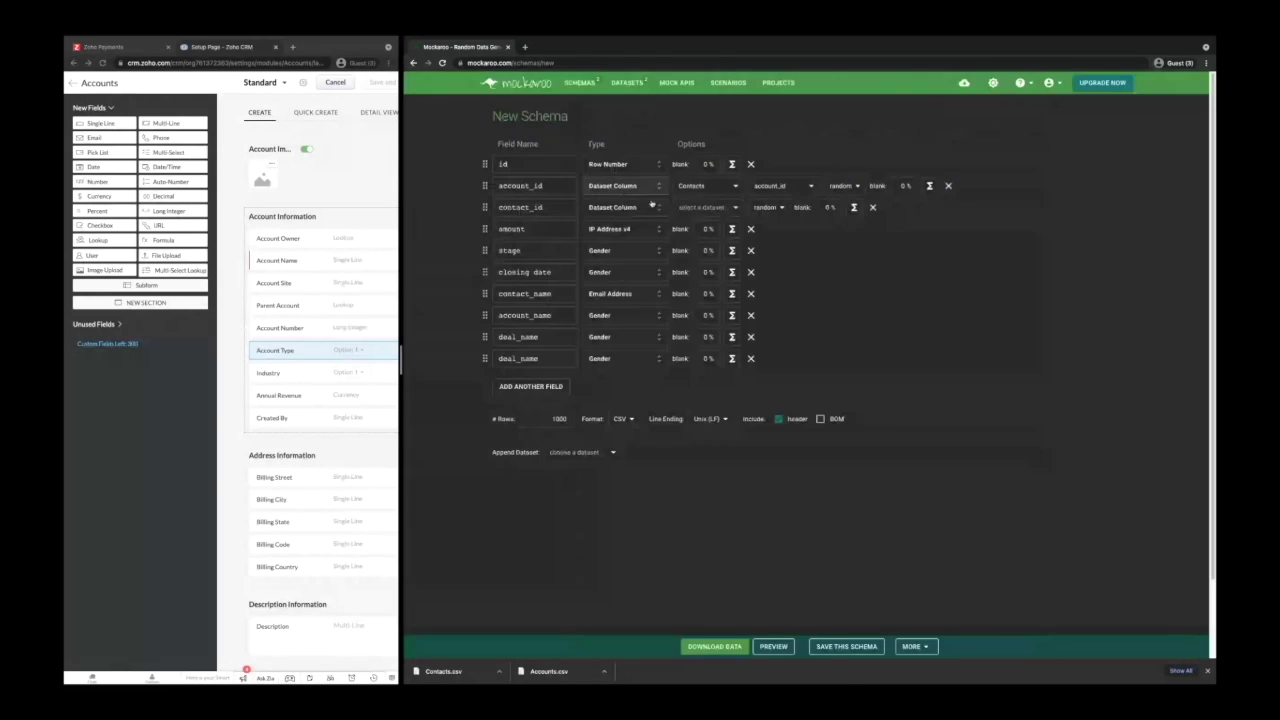
click(707, 207)
click(700, 226)
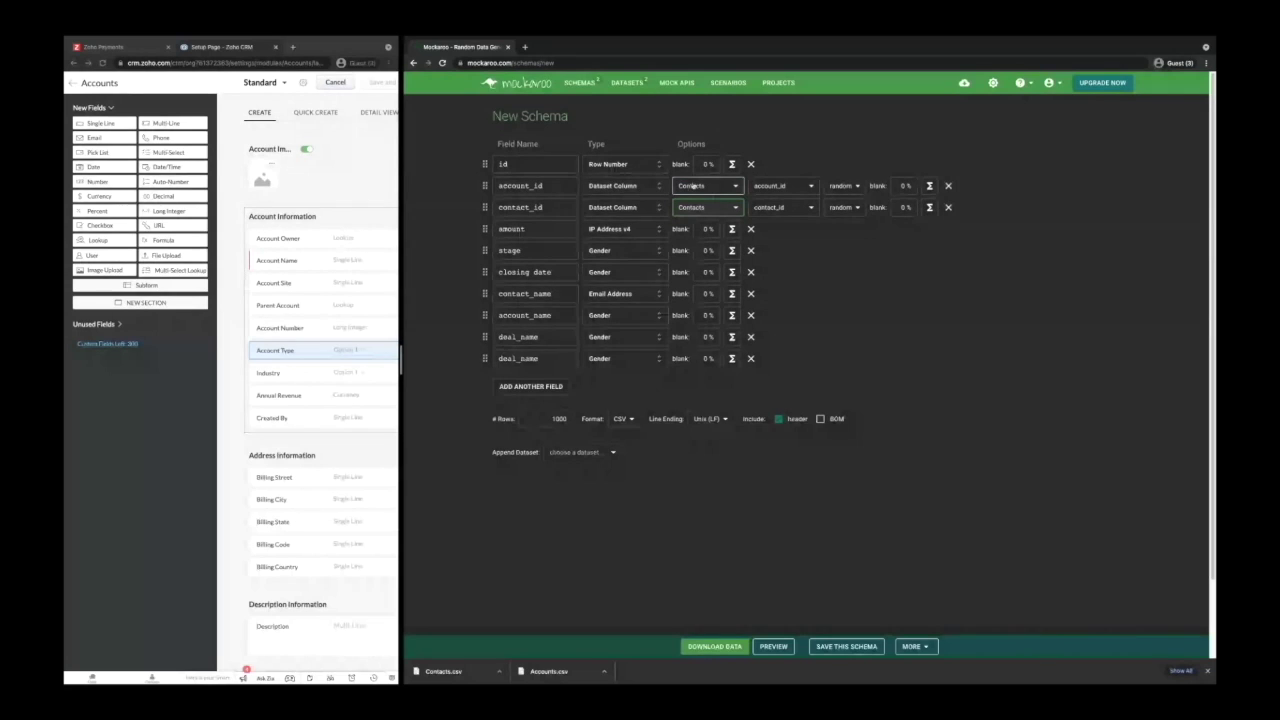
scroll(761, 187, up, 3)
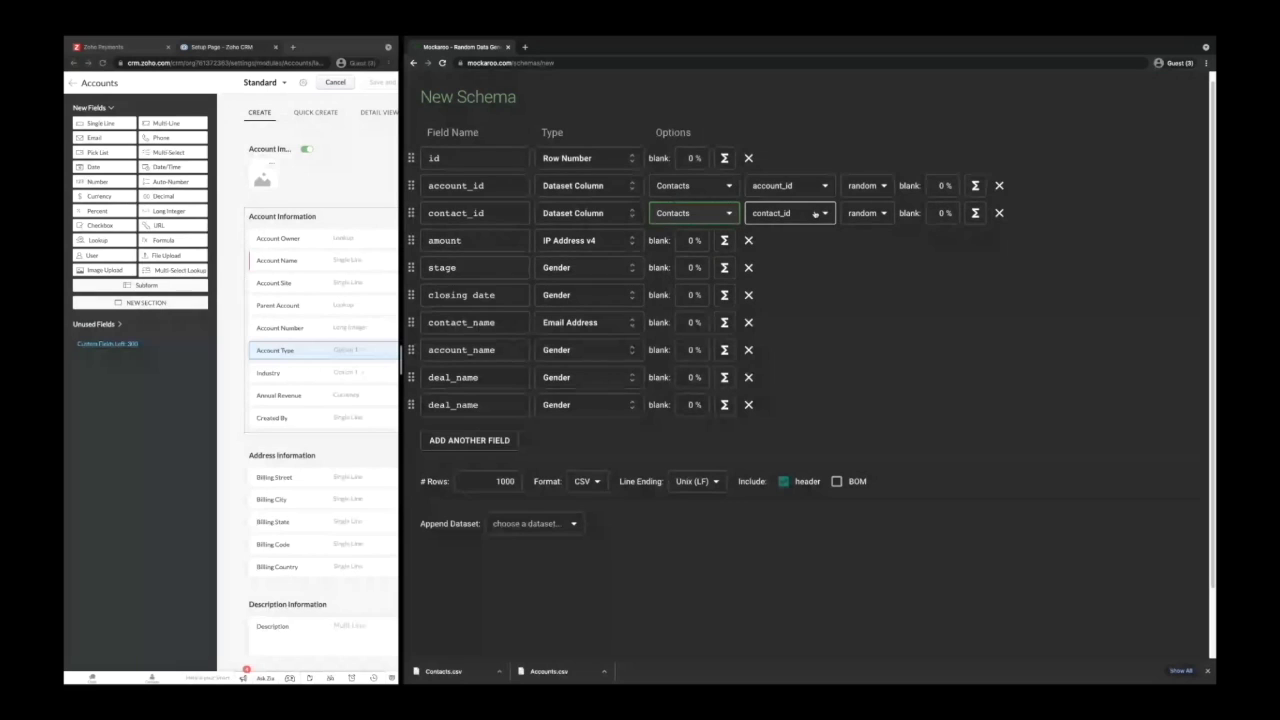
Set the amount field's type to Money with a range between 999 and 15000 in $.
click(604, 246)
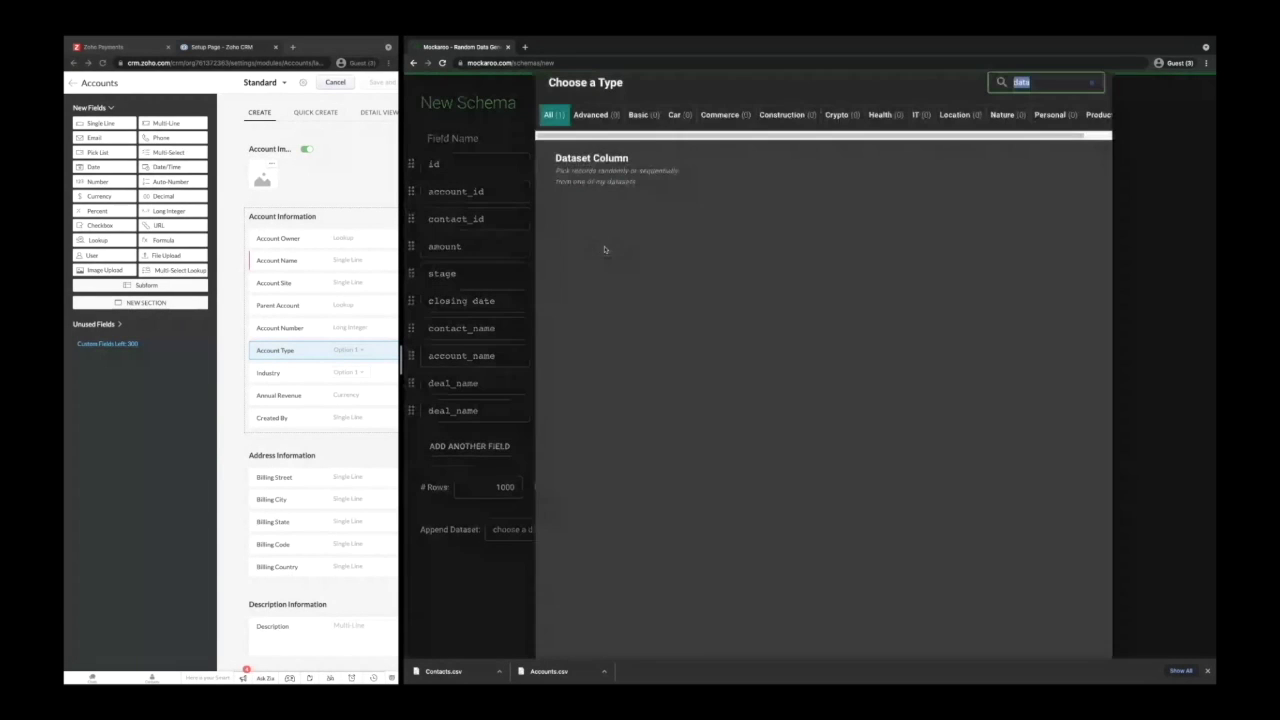
text(money)
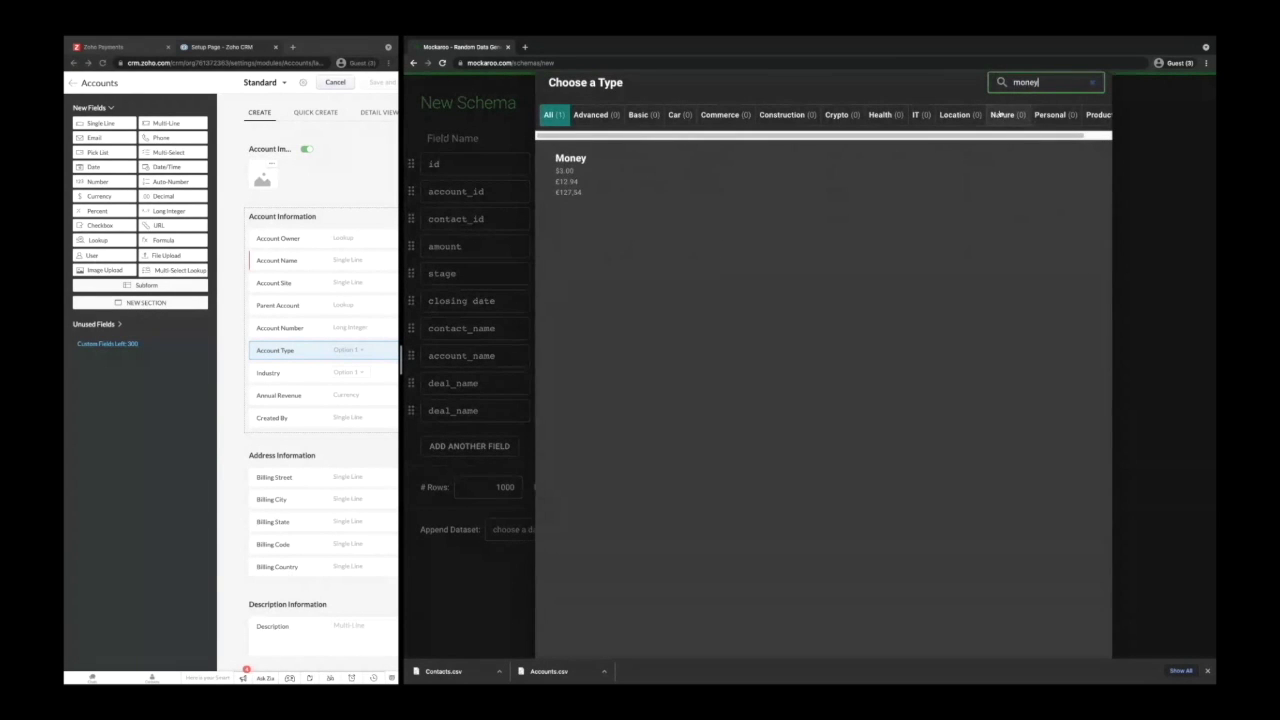
click(573, 185)
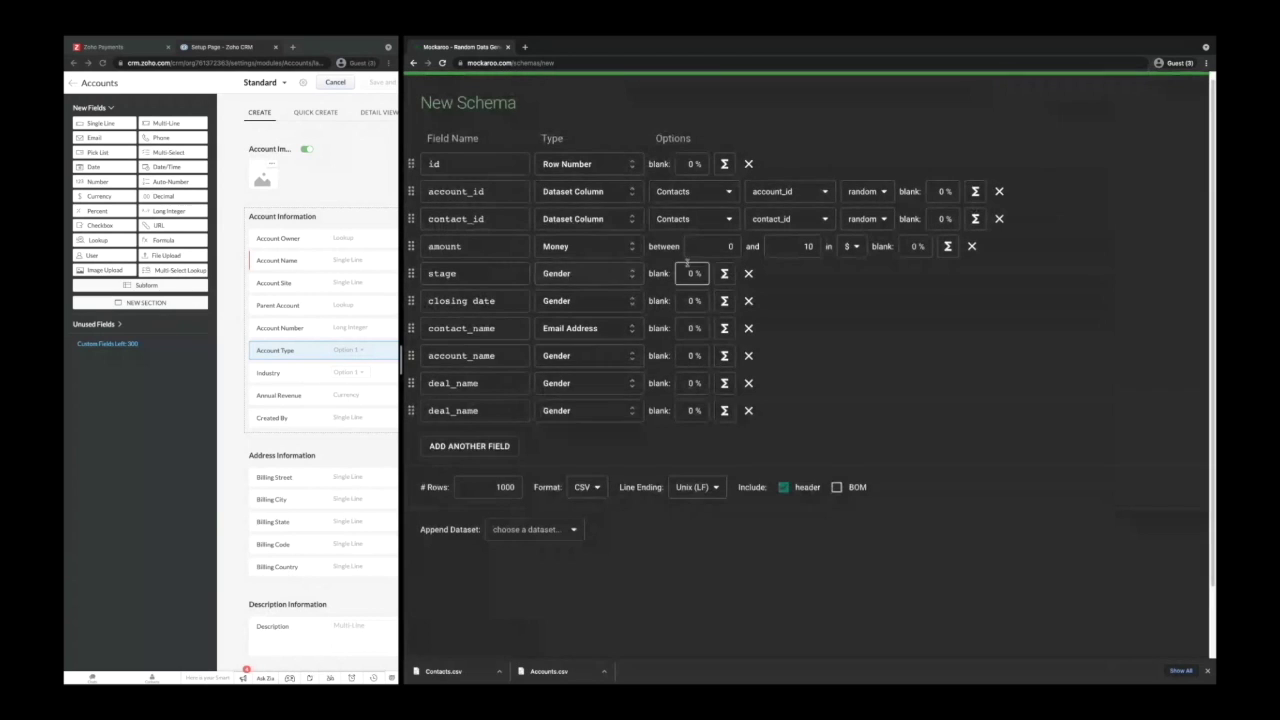
double_click(727, 245)
text(999)
click(811, 246)
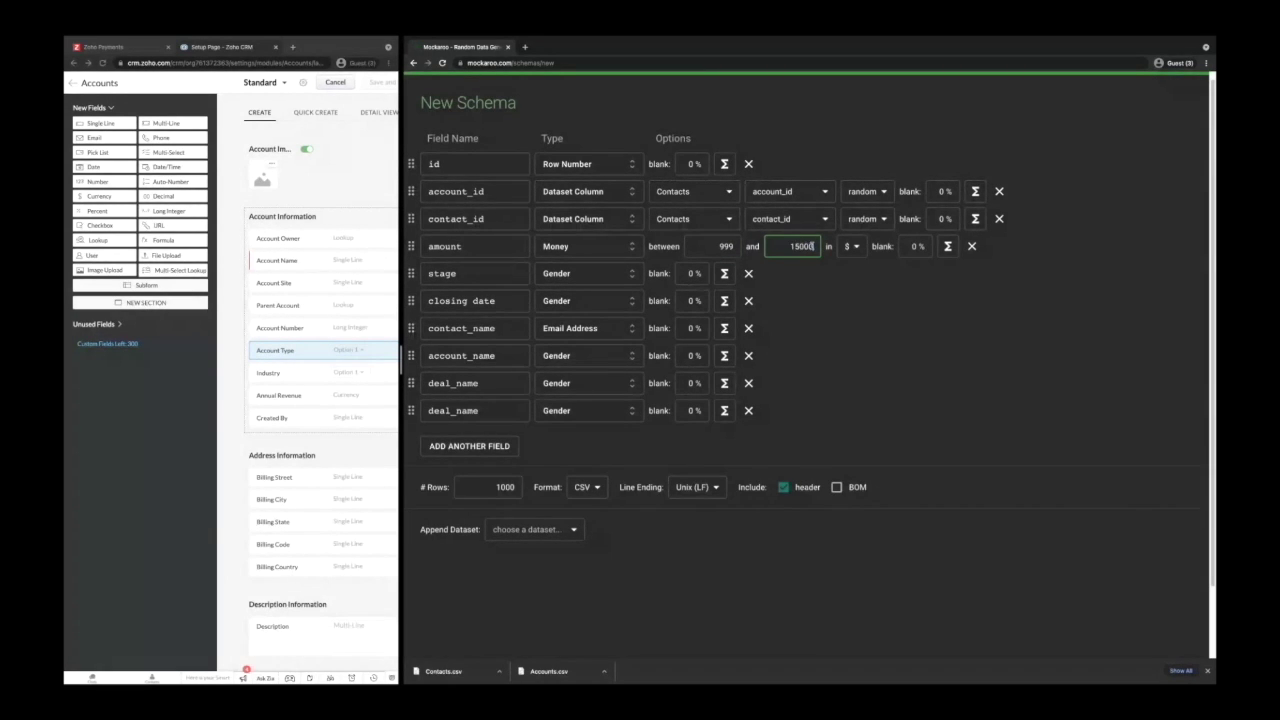
Set the stage field's type to Custom List.
click(585, 273)
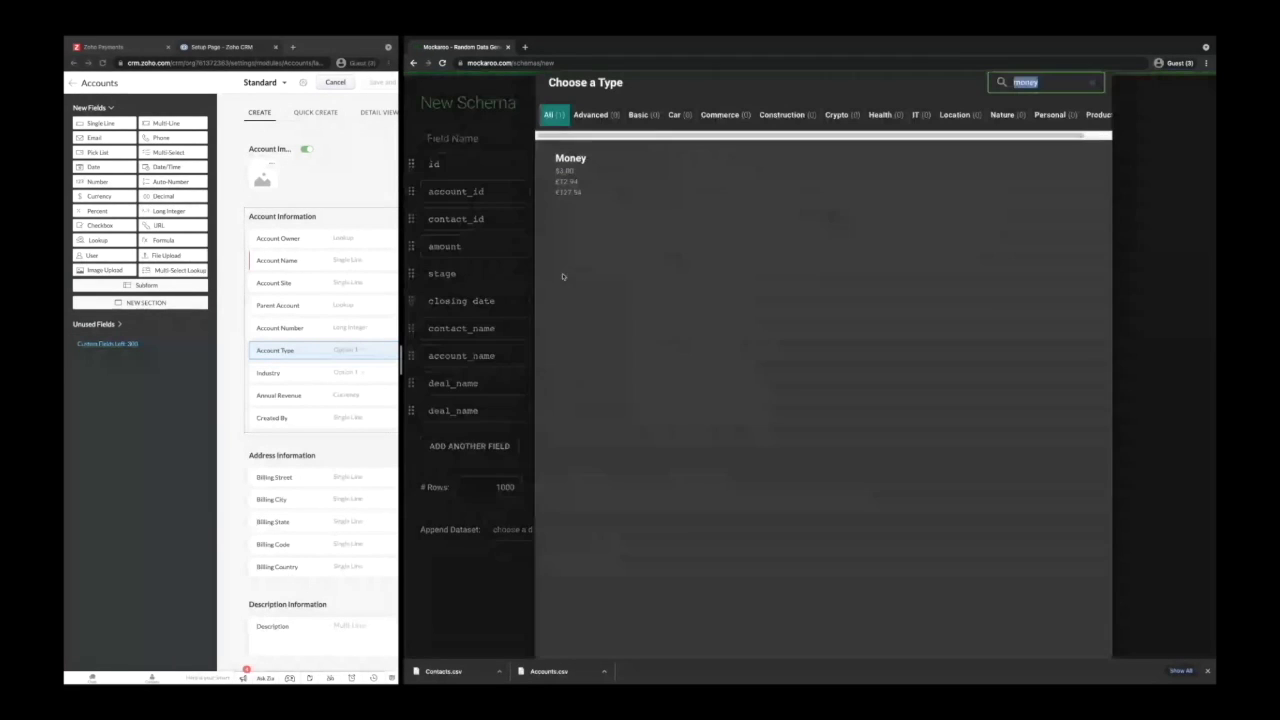
text(custom)
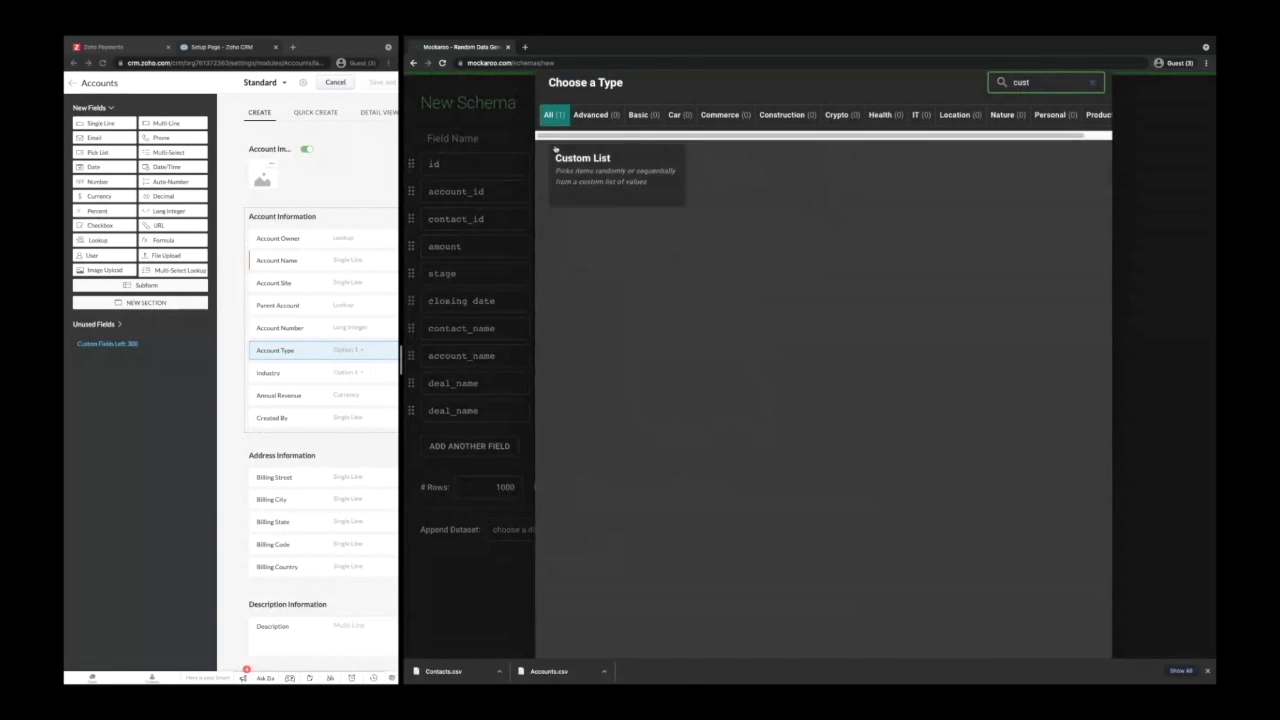
click(560, 158)
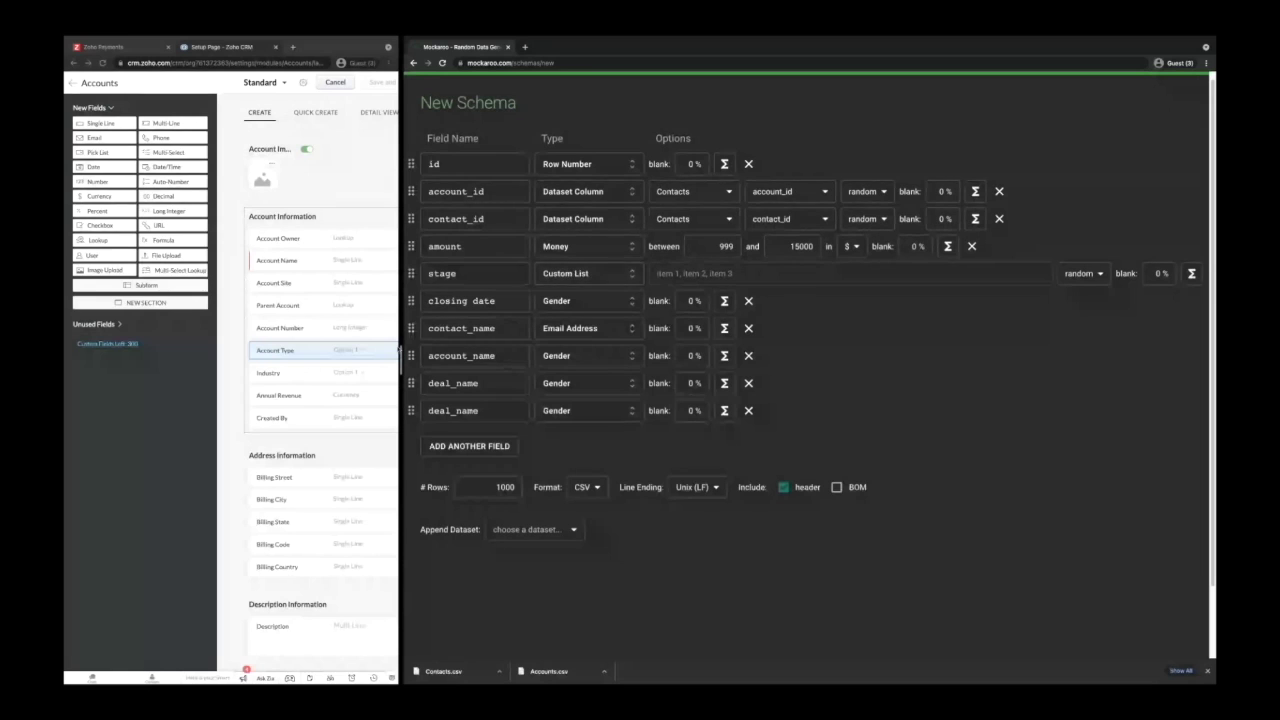
Switch to Zoho CRM, leave the Accounts layout and open the Standard layout of the Deals module.
drag(406, 356, 795, 355)
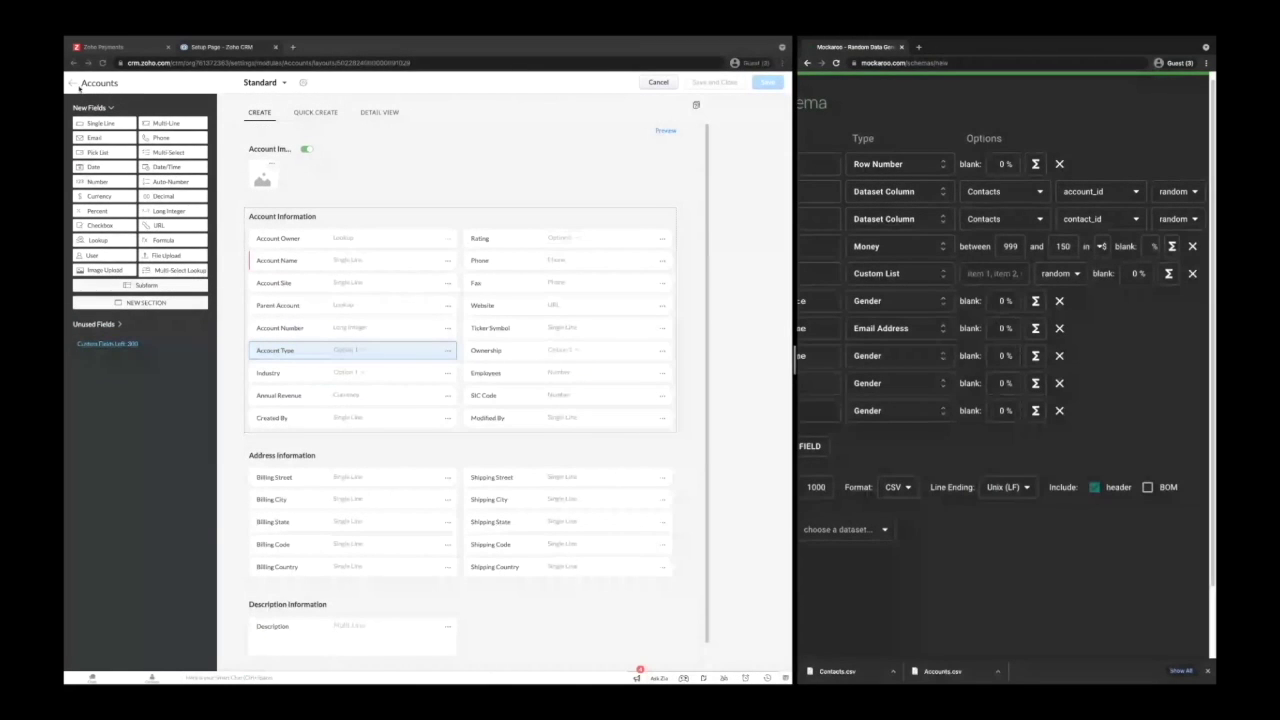
click(73, 84)
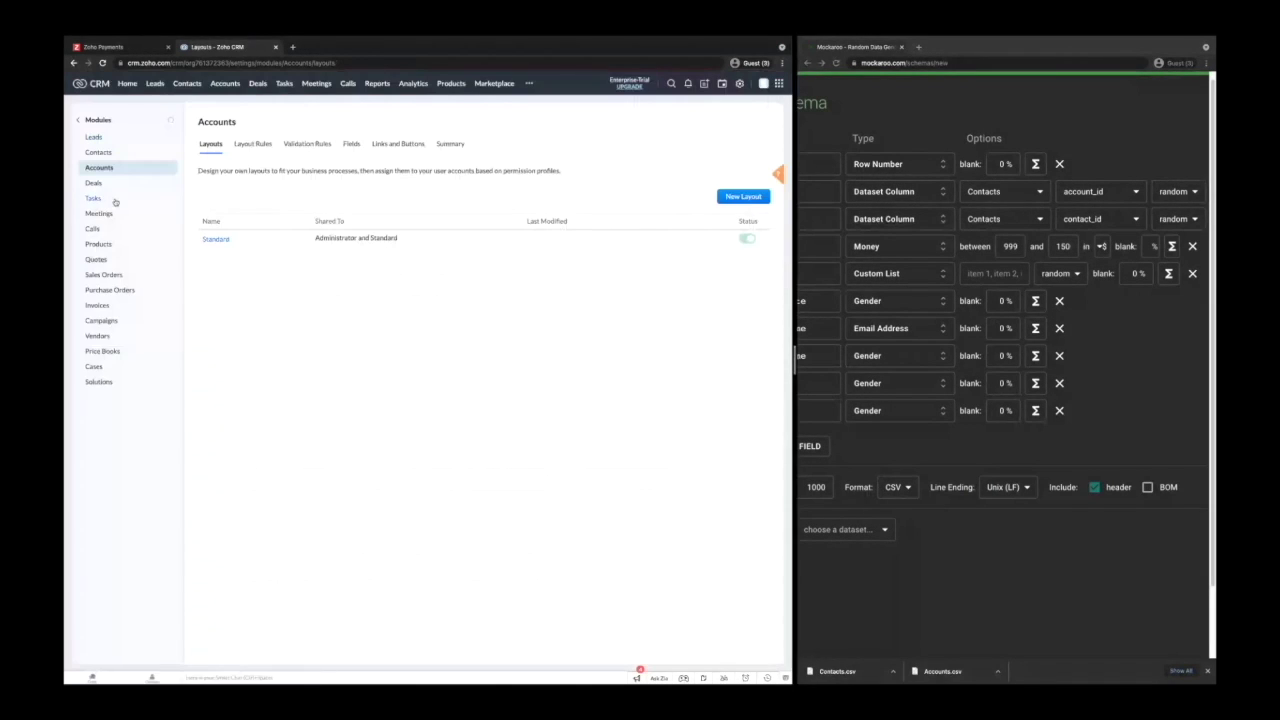
click(98, 184)
click(226, 240)
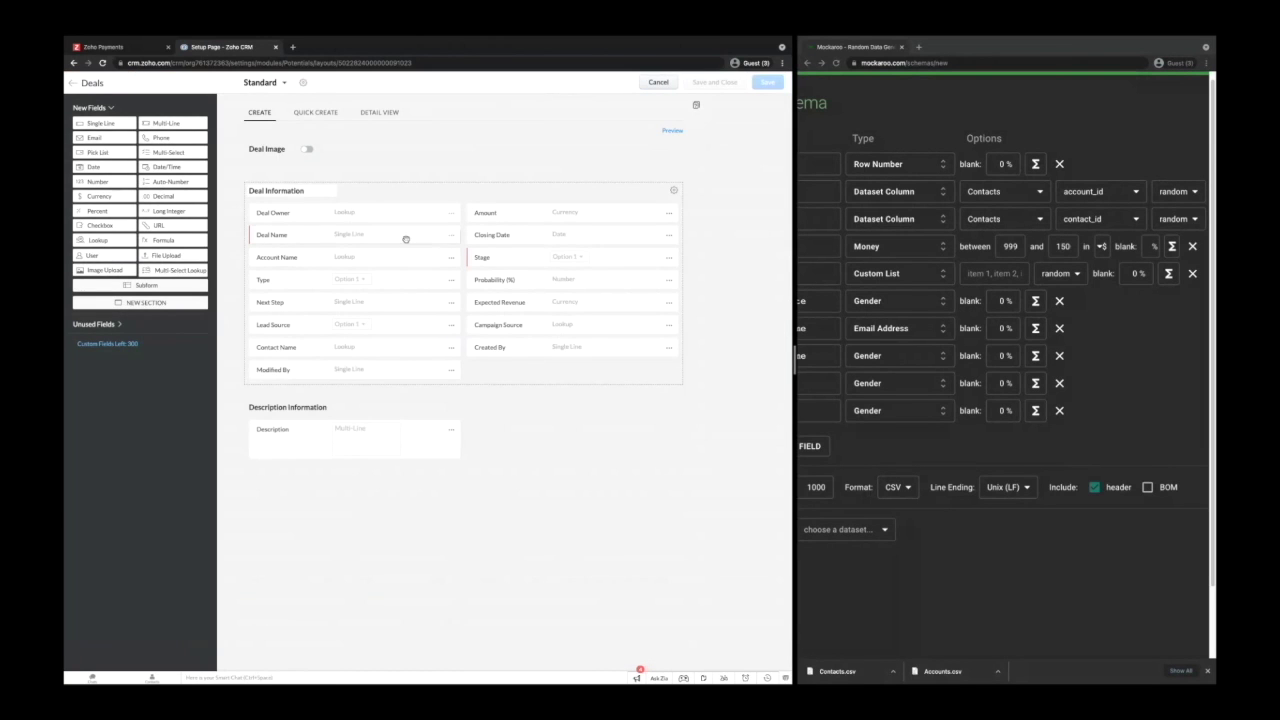
click(668, 258)
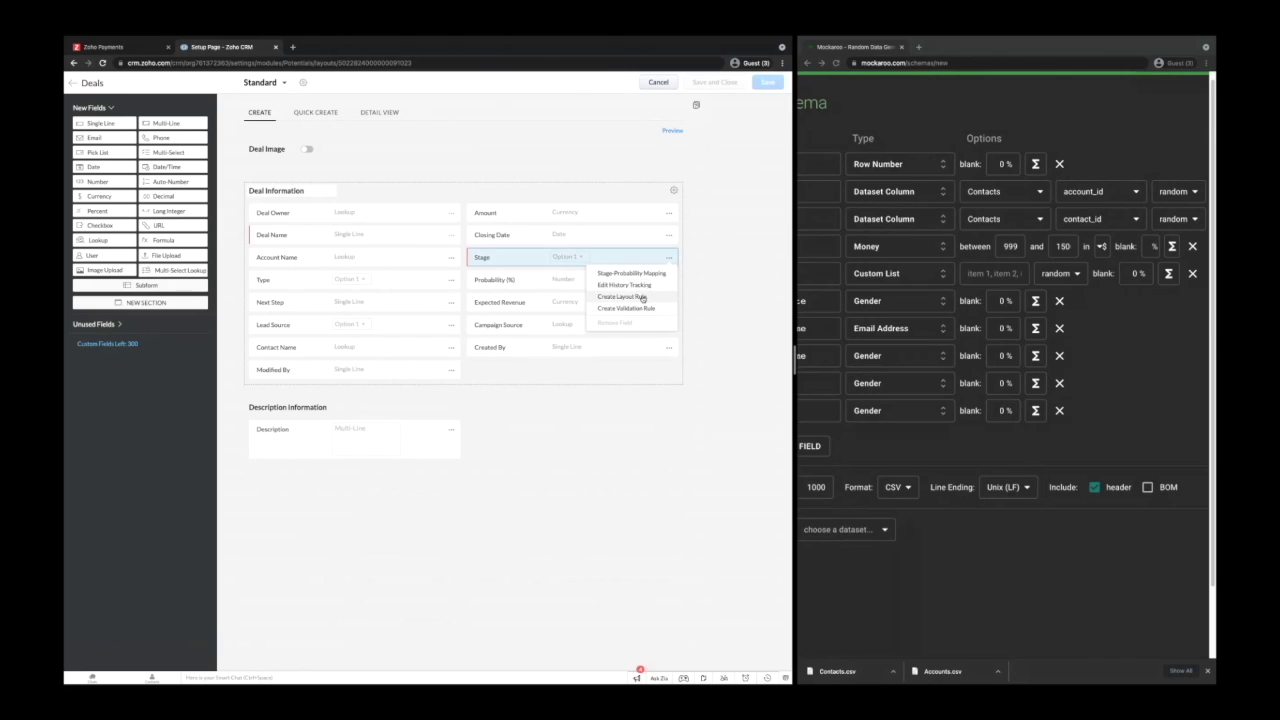
click(620, 285)
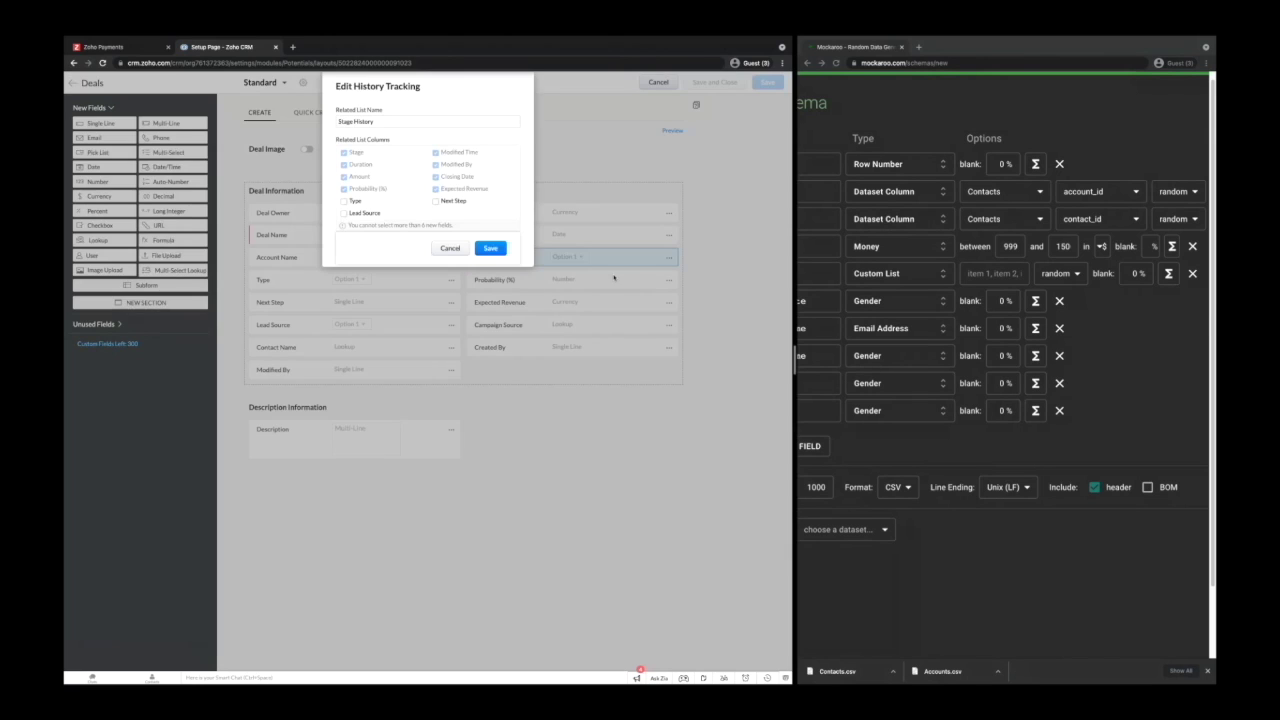
click(489, 249)
Open the Stage field's Stage-Probability Mapping and resize the windows to show it beside the Mockaroo schema.
click(669, 259)
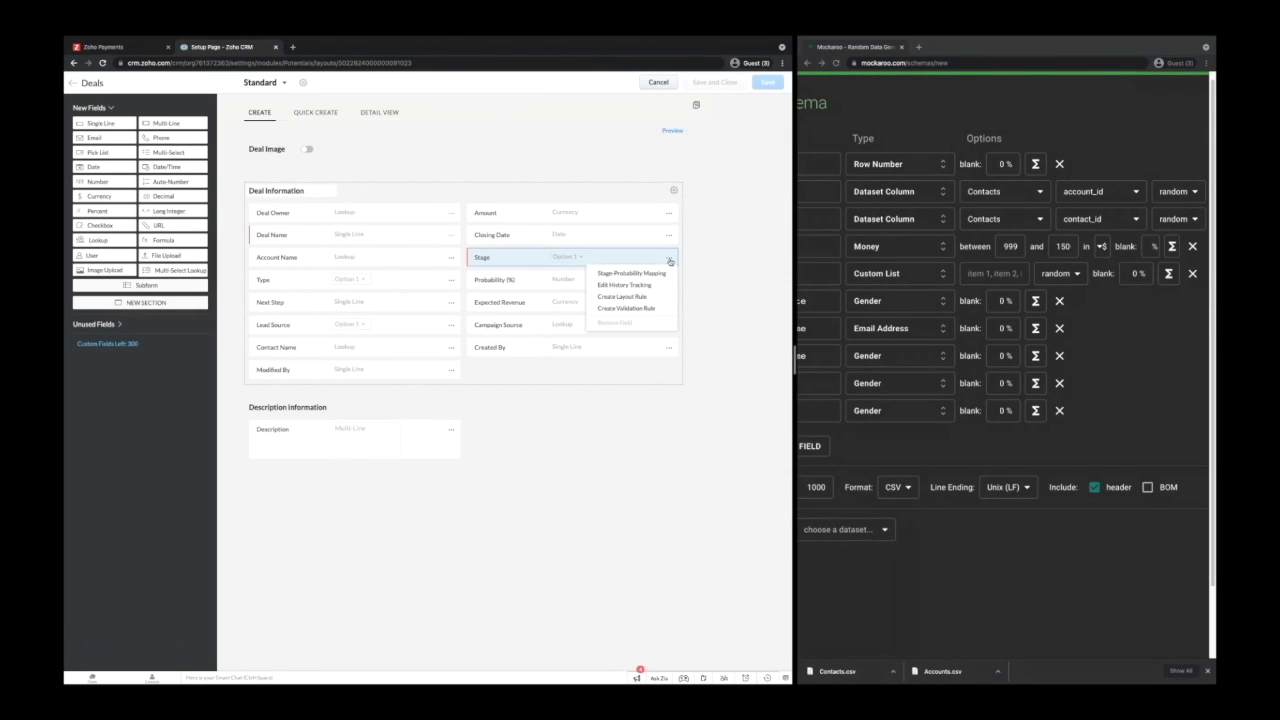
click(631, 273)
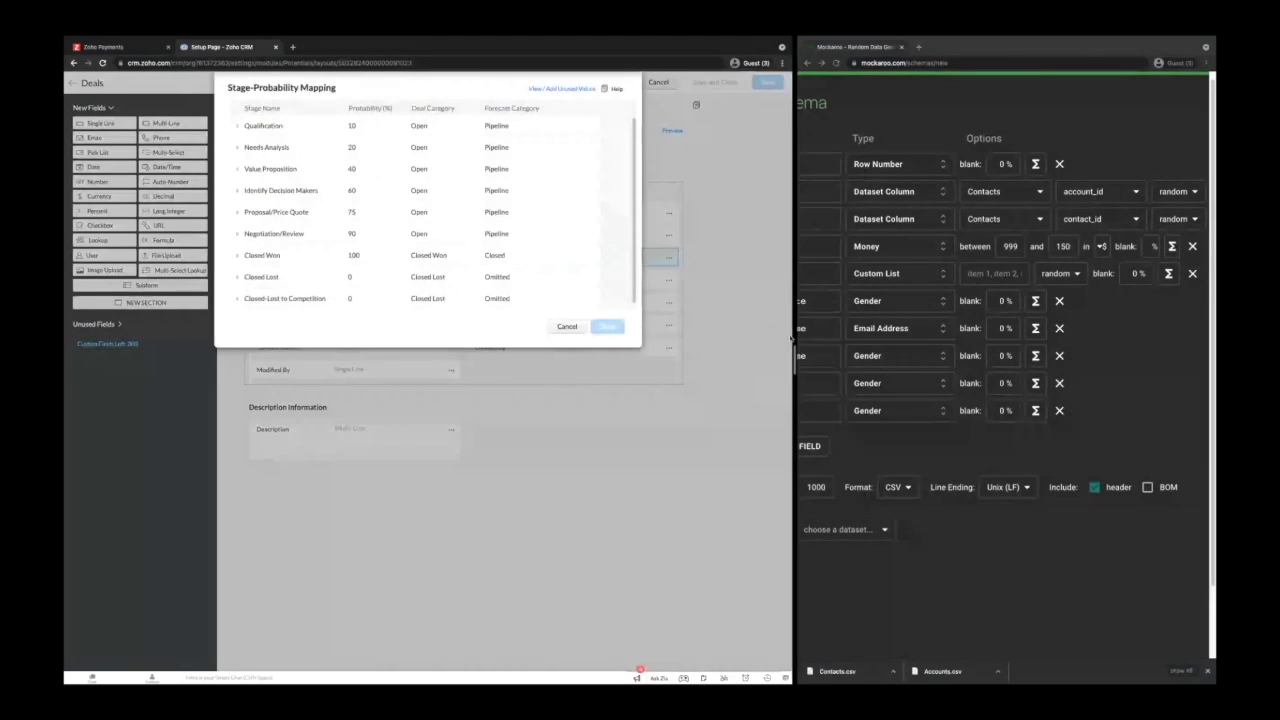
drag(781, 336, 529, 340)
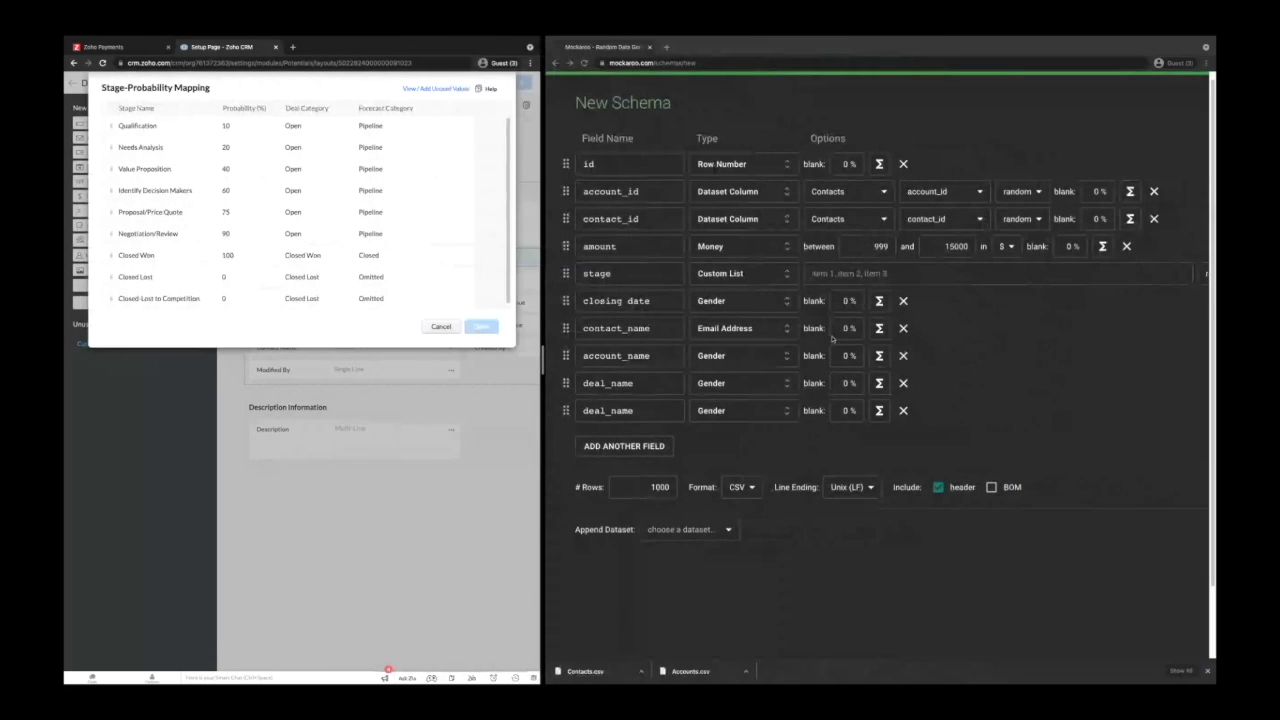
Copy the stage names Qualification and Needs Analysis from the mapping into the Mockaroo stage field's custom list, separated by commas.
double_click(137, 125)
key(ctrl+c)
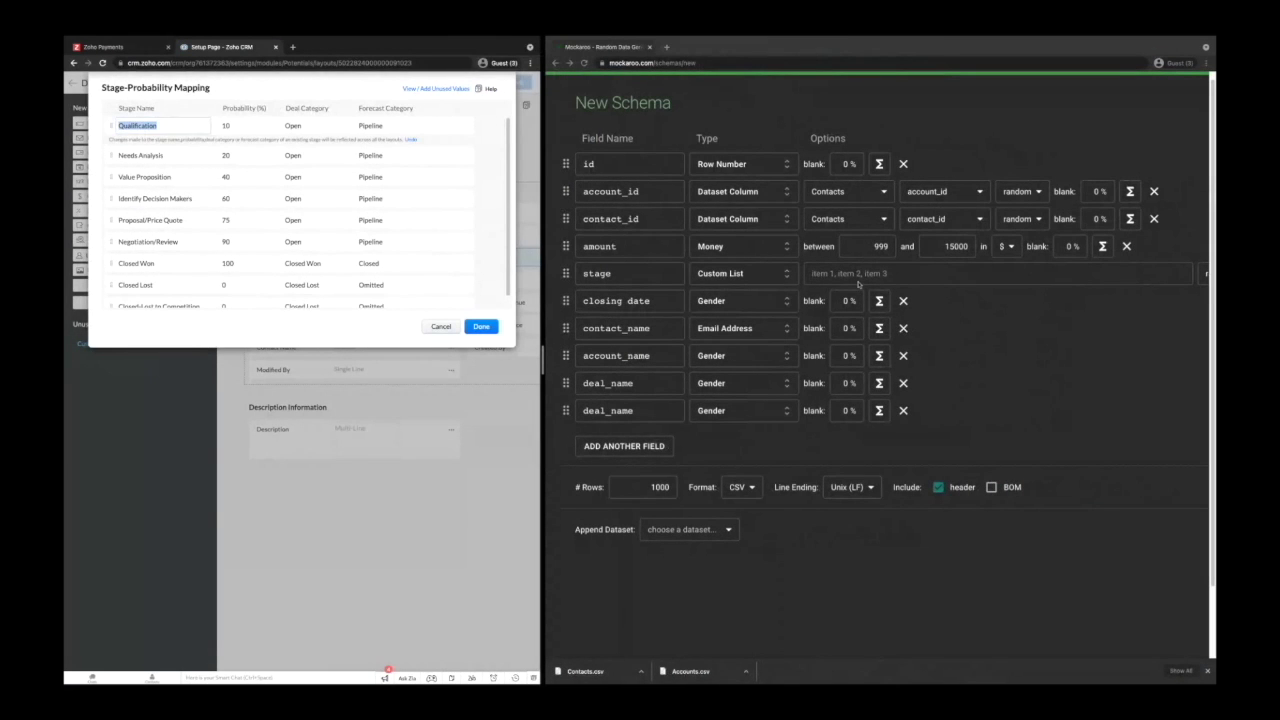
click(857, 281)
key(ctrl+v)
text(,)
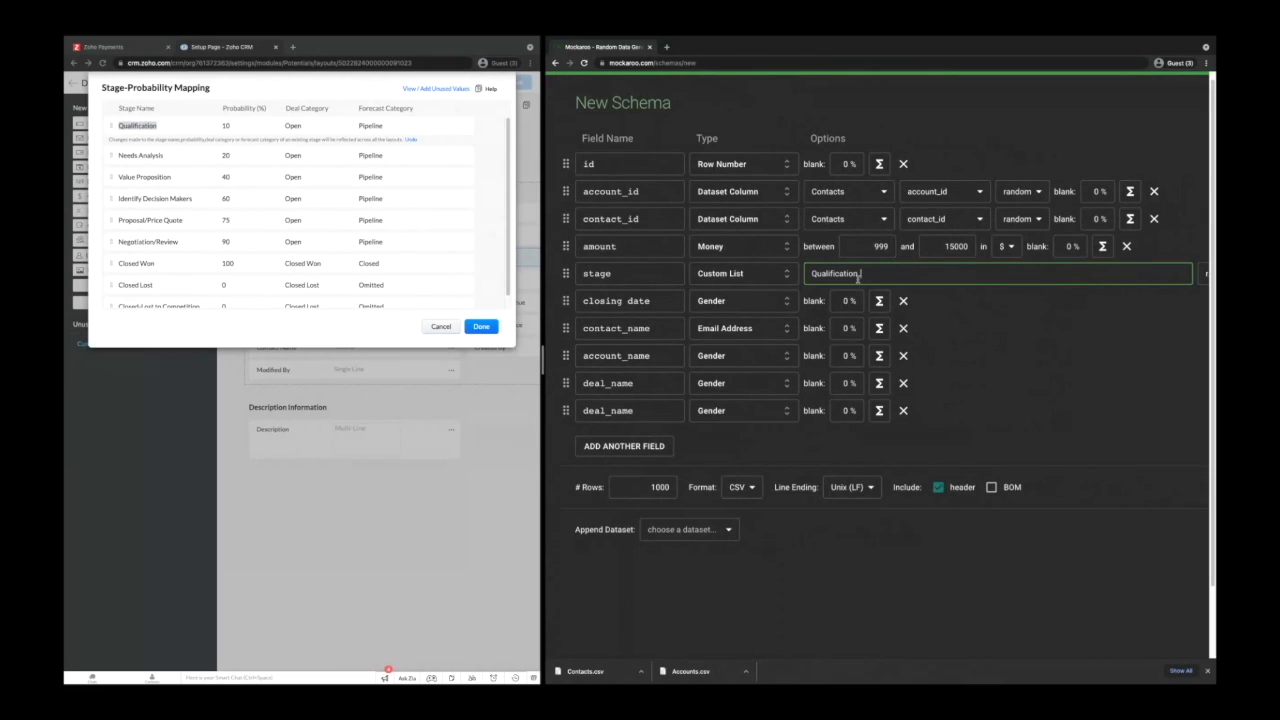
double_click(140, 155)
key(ctrl+c)
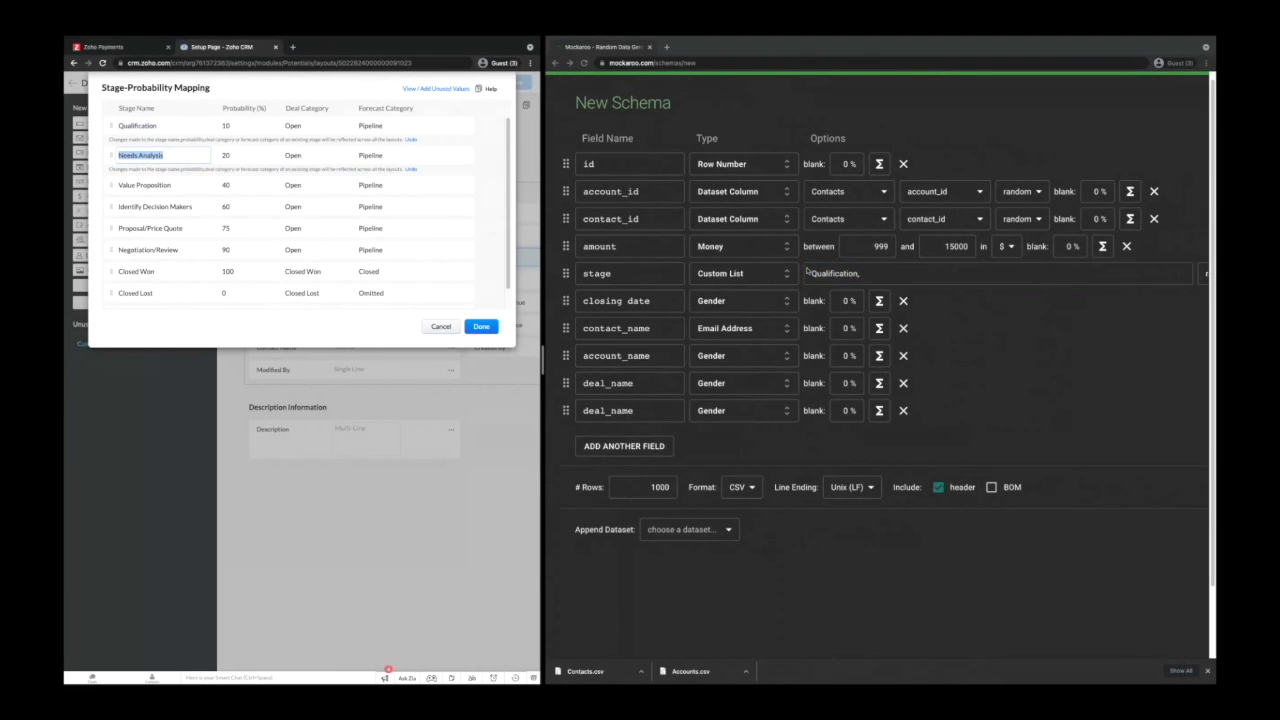
click(866, 280)
key(ctrl+v)
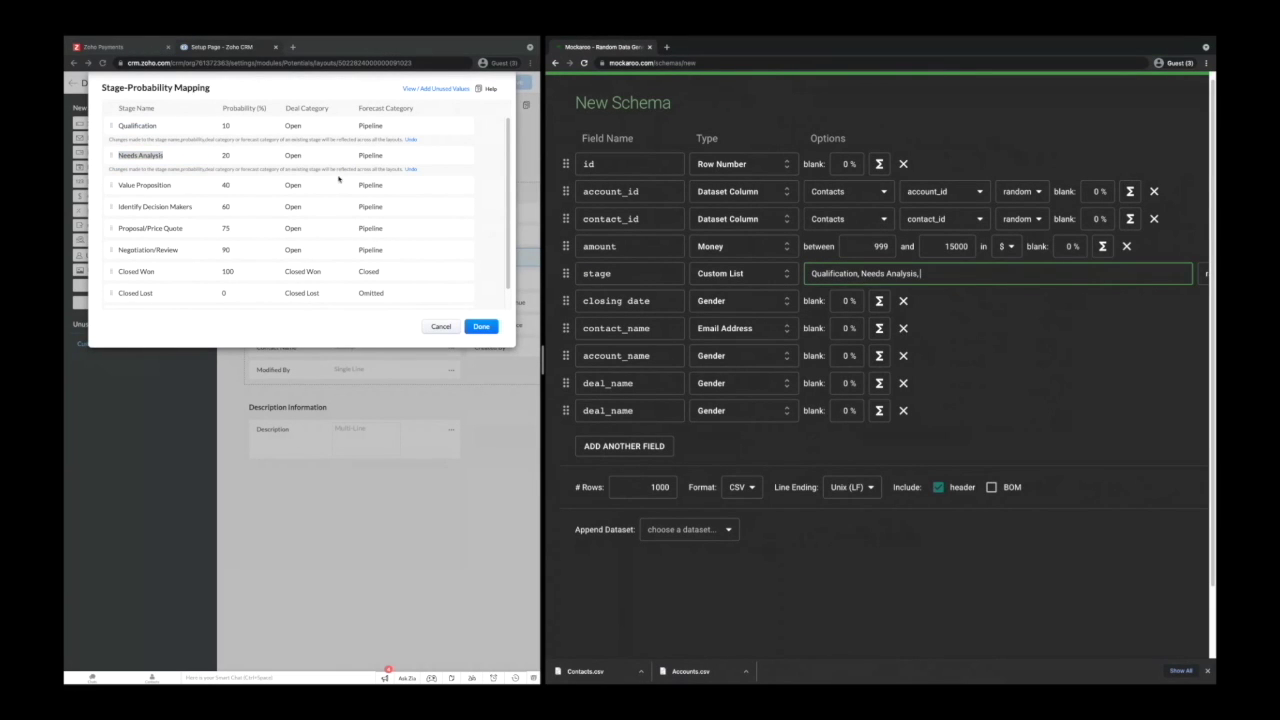
Copy the stage names Value Proposition and Identify Decision Makers from the mapping into the stage field's custom list, separated by commas.
double_click(150, 185)
key(ctrl+c)
click(959, 273)
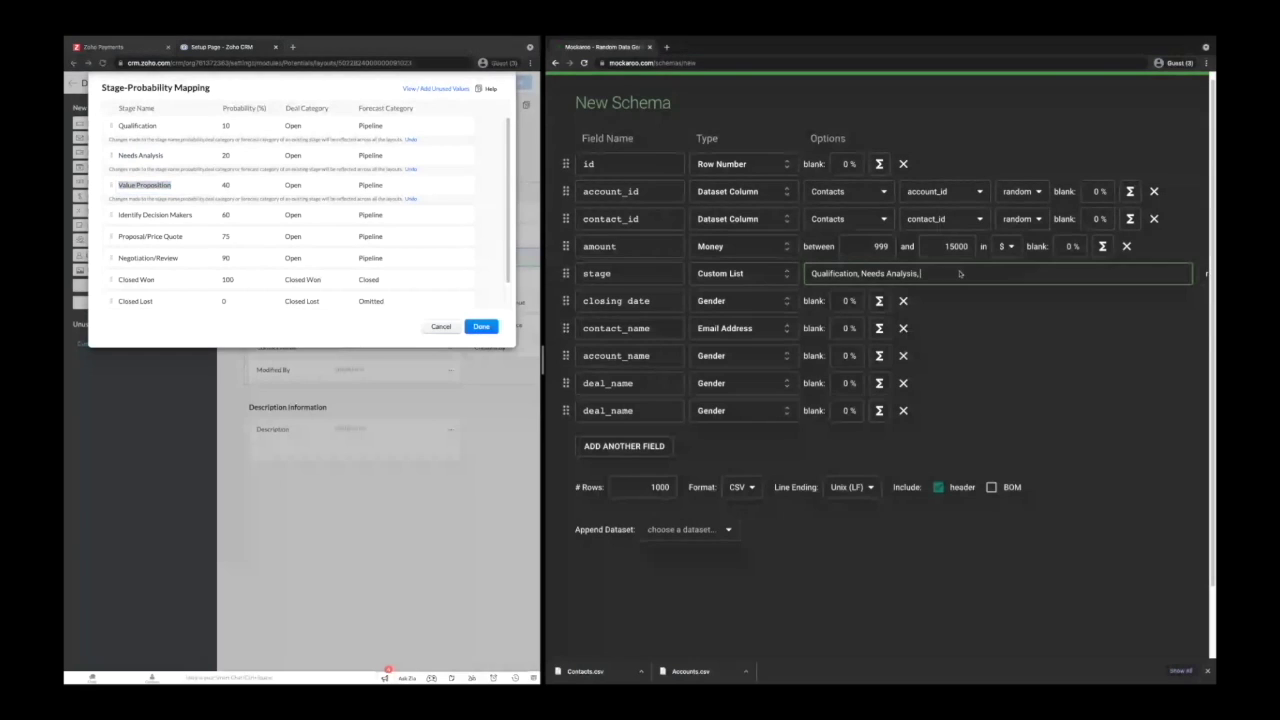
key(ctrl+v)
text(,)
double_click(195, 214)
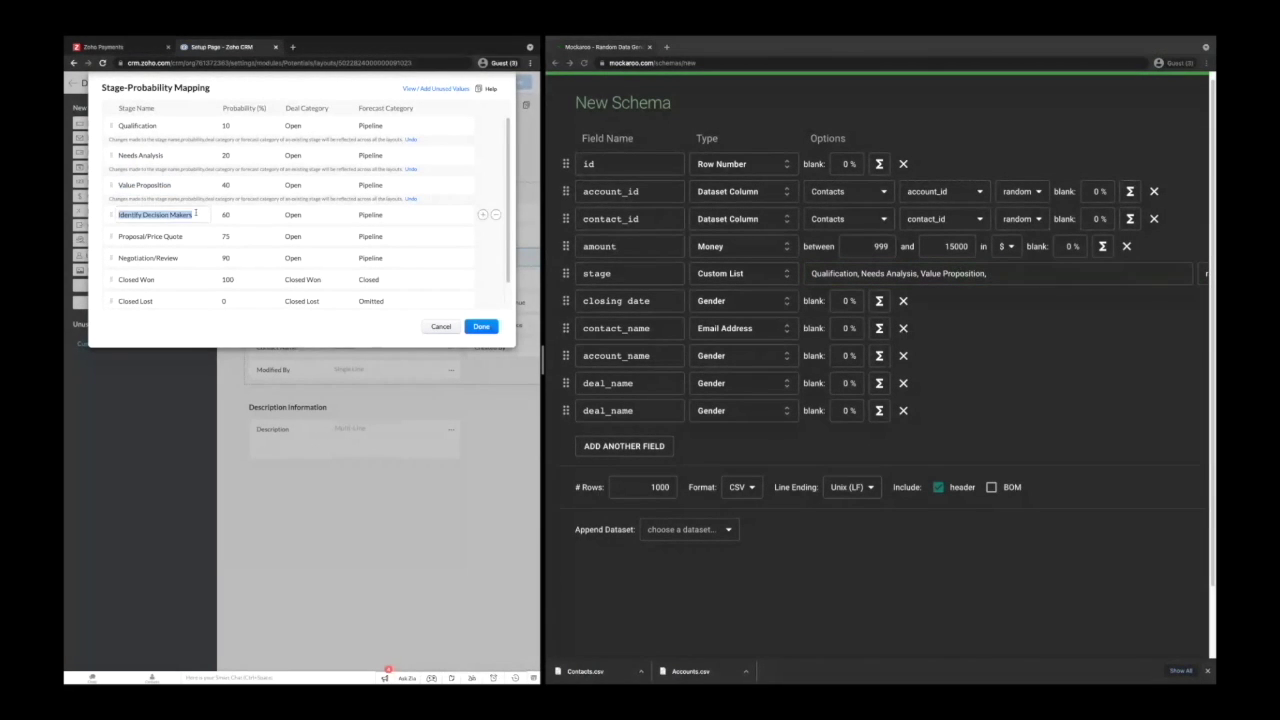
key(ctrl+c)
click(1011, 278)
key(ctrl+v)
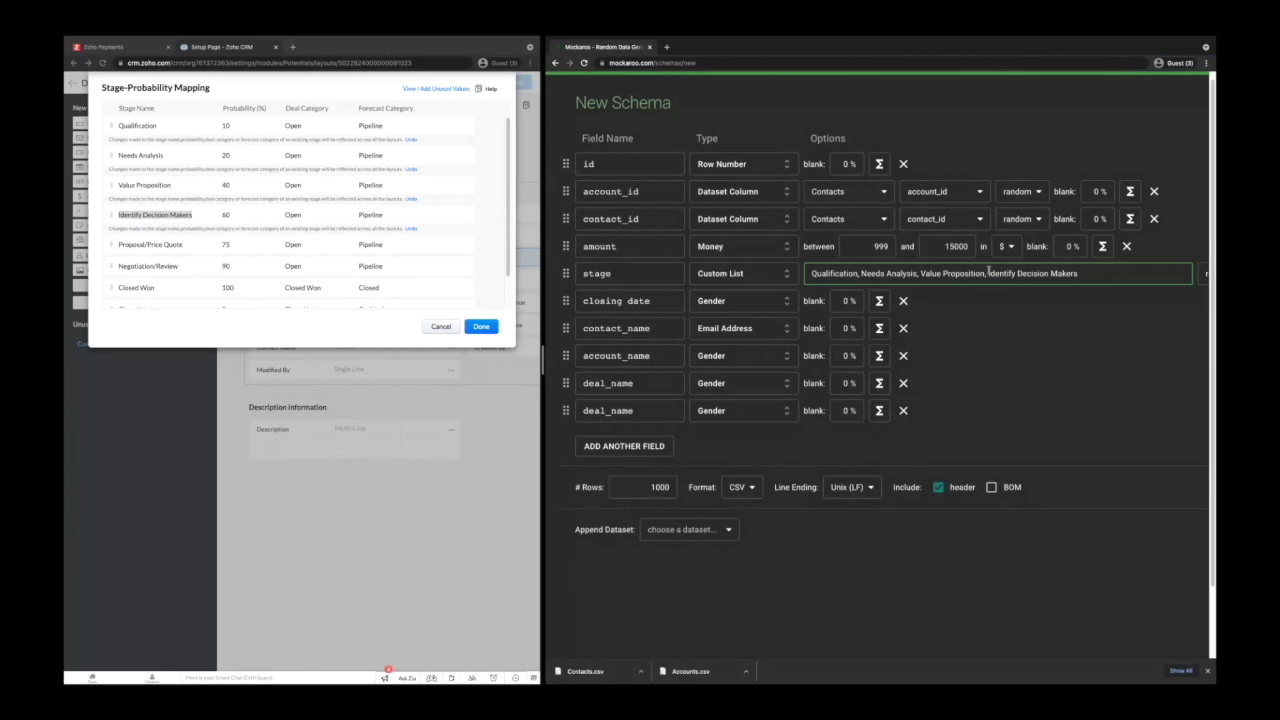
text(,)
Append the stage names Proposal/Price Quote and Negotiation/Review from the mapping to the stage field's comma-separated custom list.
double_click(150, 244)
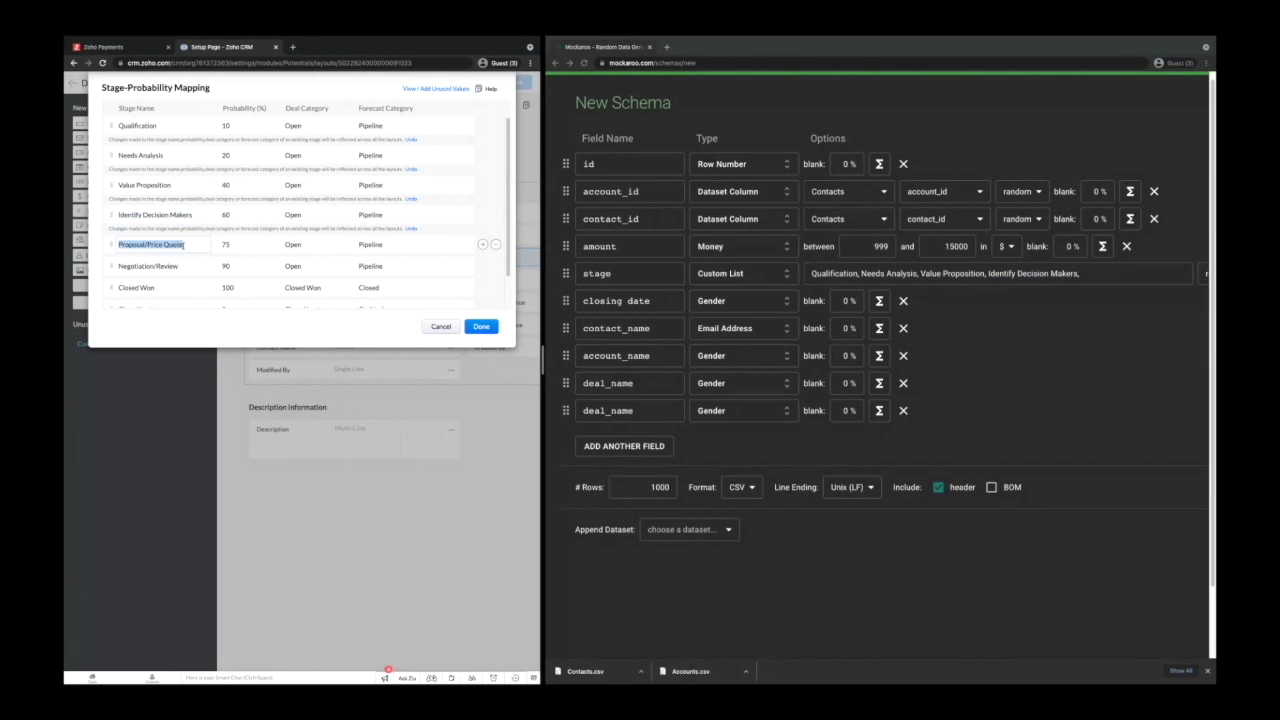
key(ctrl+c)
click(1158, 277)
key(ctrl+v)
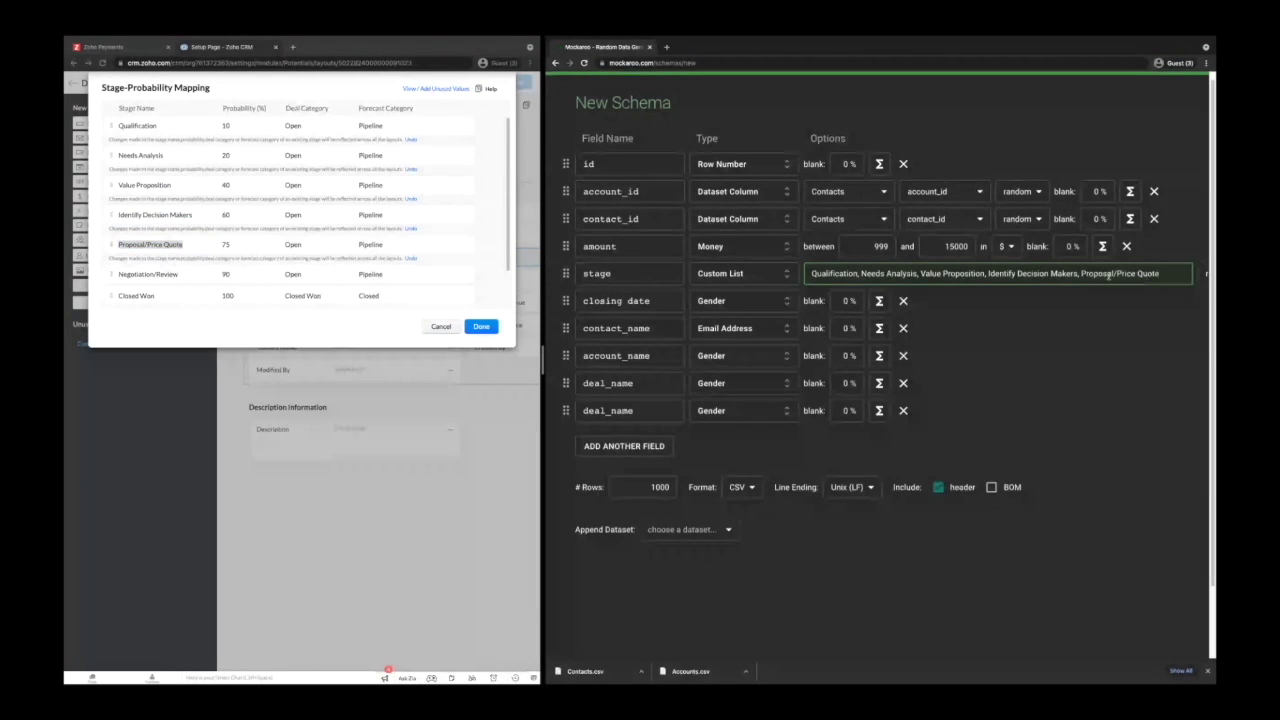
text(,)
scroll(250, 230, down, 2)
double_click(150, 230)
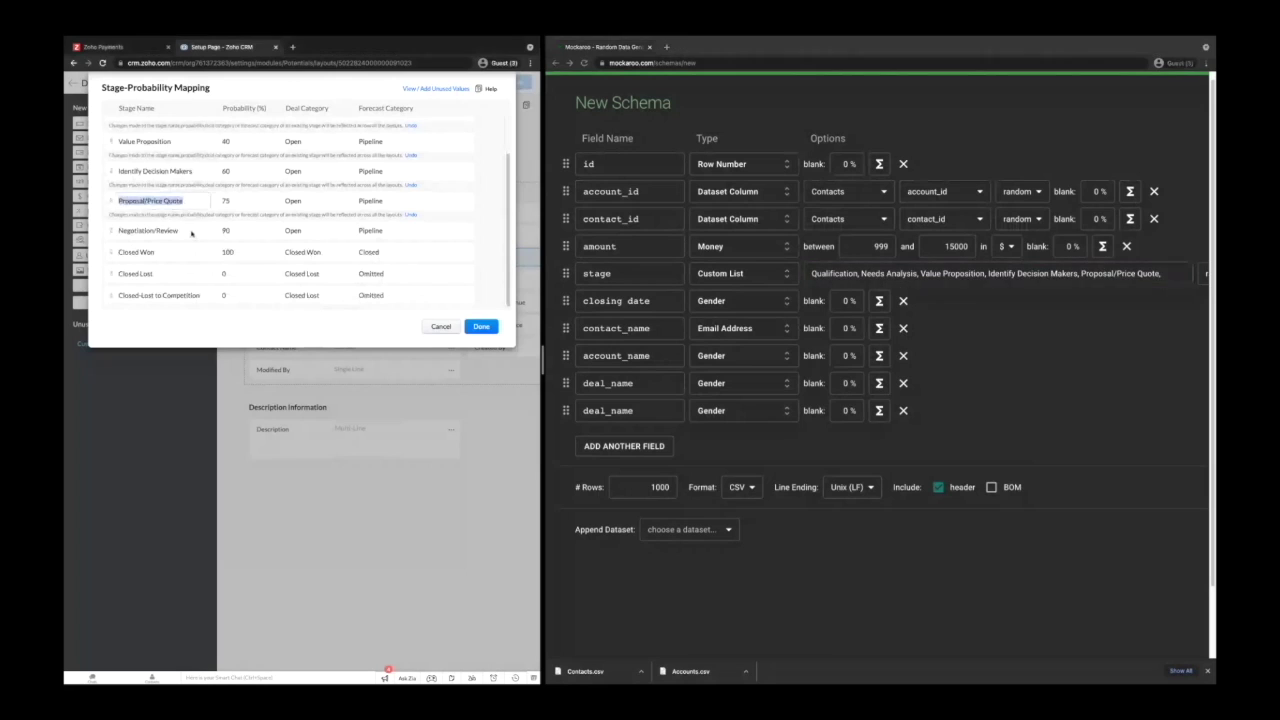
key(ctrl+c)
click(1150, 274)
key(ctrl+v)
Append Closed Won, followed by a comma, to the end of the stage field's custom list.
double_click(136, 260)
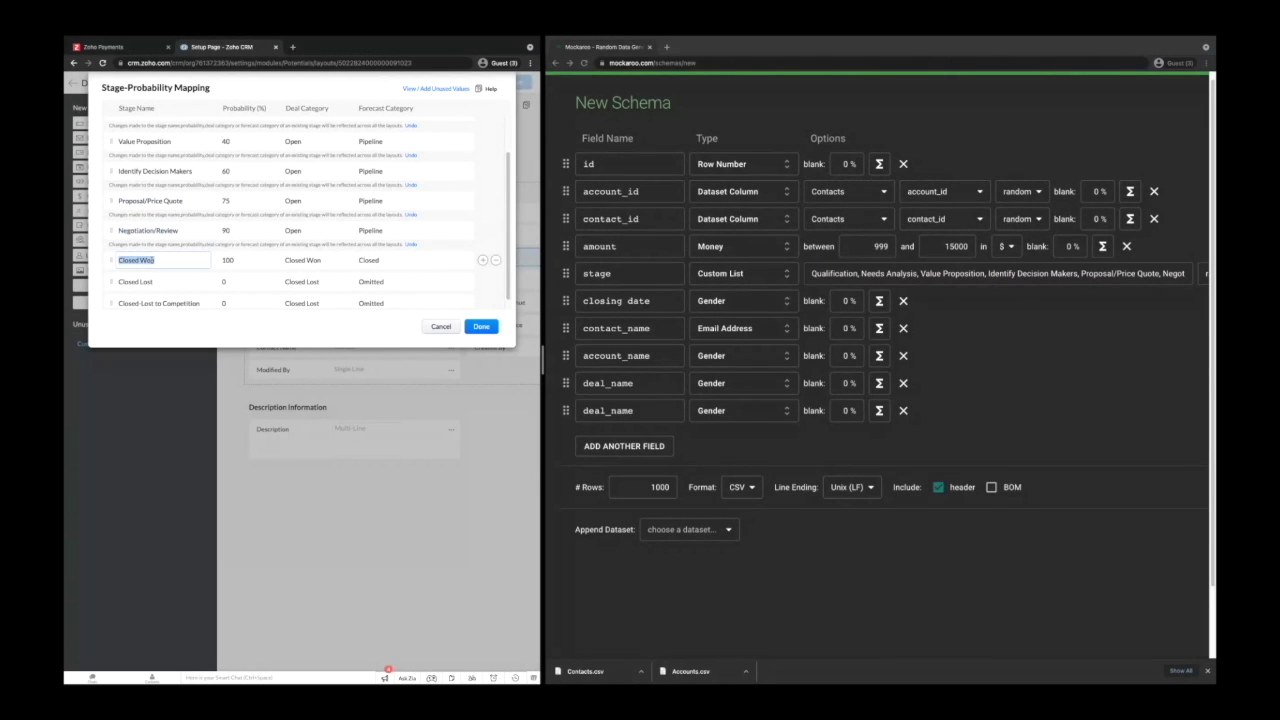
drag(987, 275, 1188, 279)
click(1188, 277)
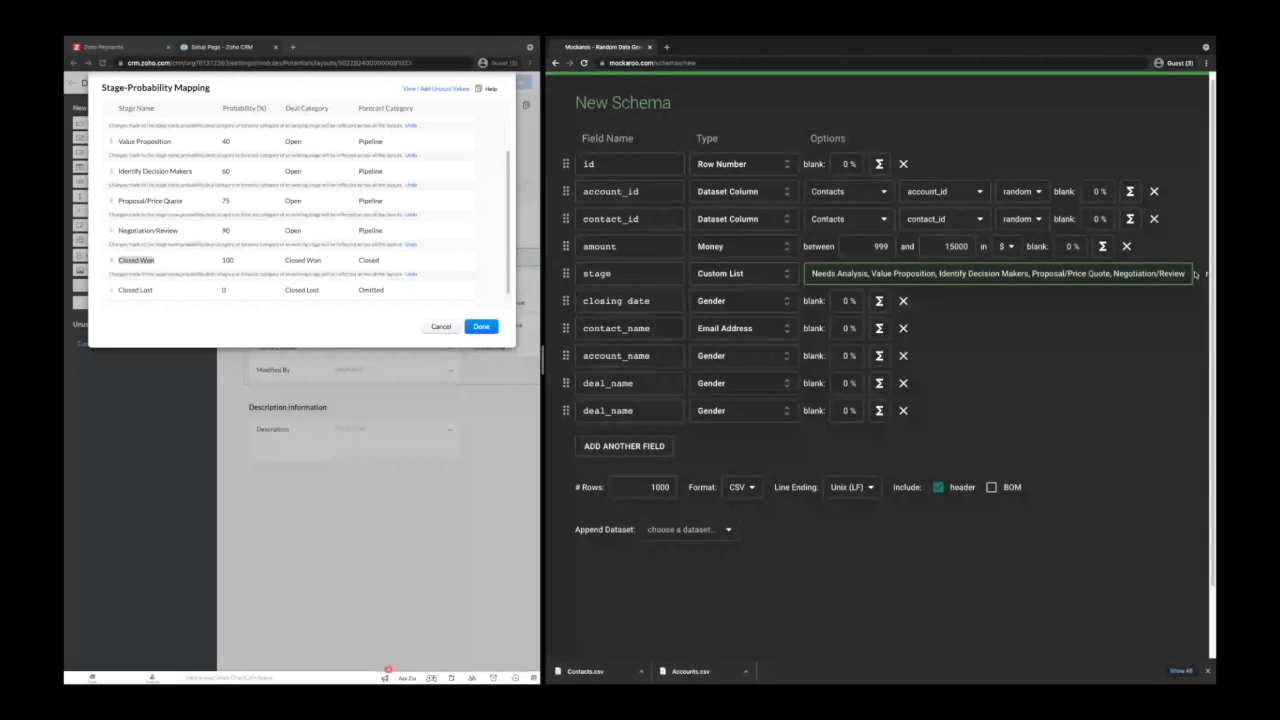
text(,)
key(ctrl+v)
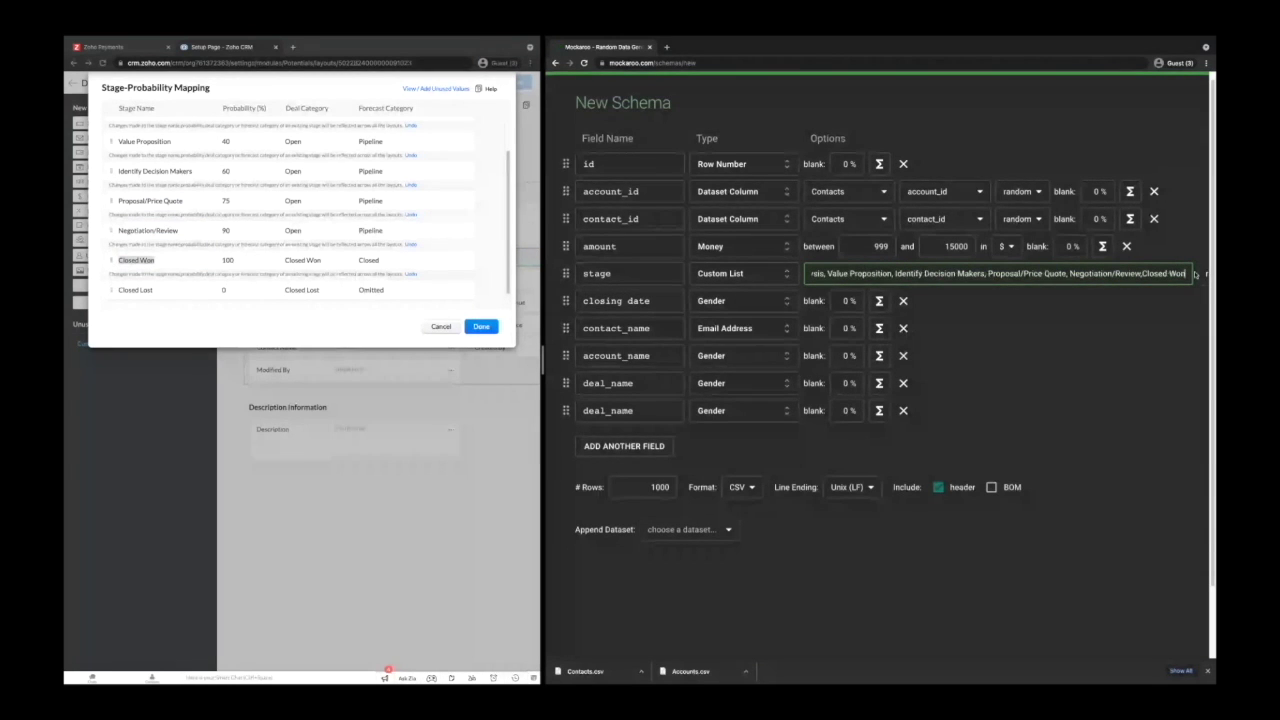
text(,)
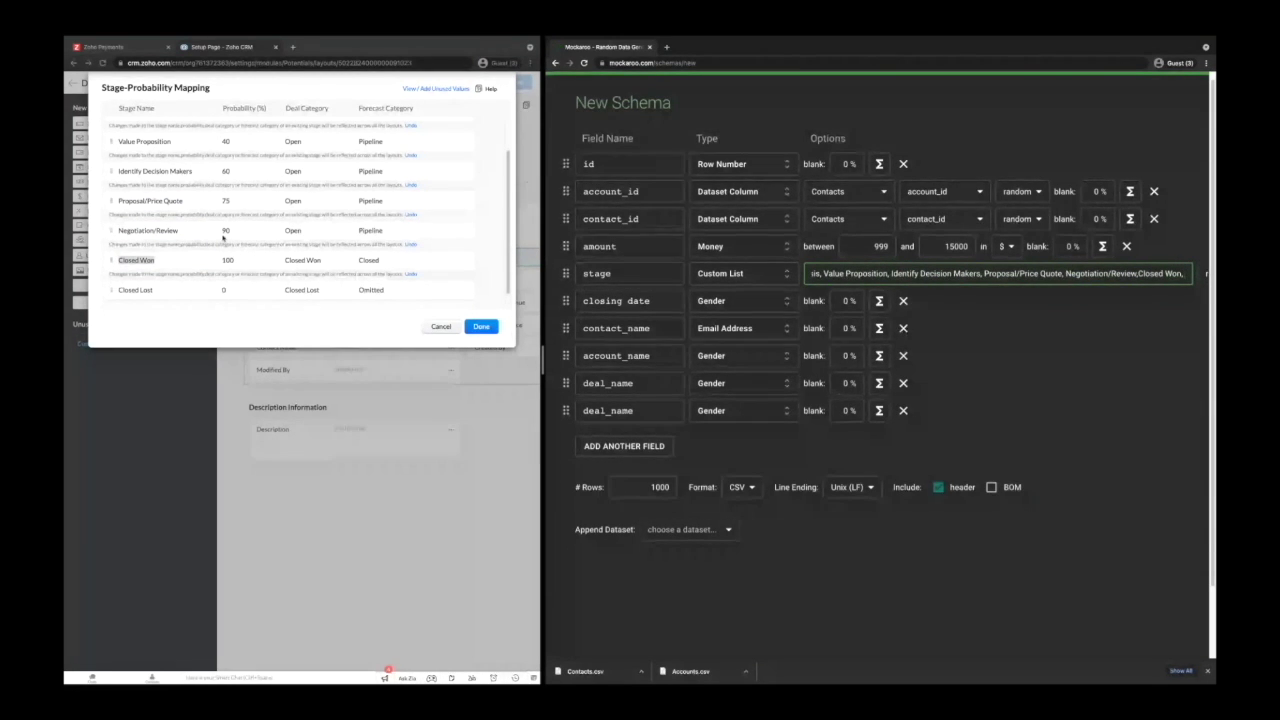
Add Closed Lost as the final entry of the stage field's custom list and dismiss the Stage-Probability Mapping without saving.
drag(163, 289, 117, 289)
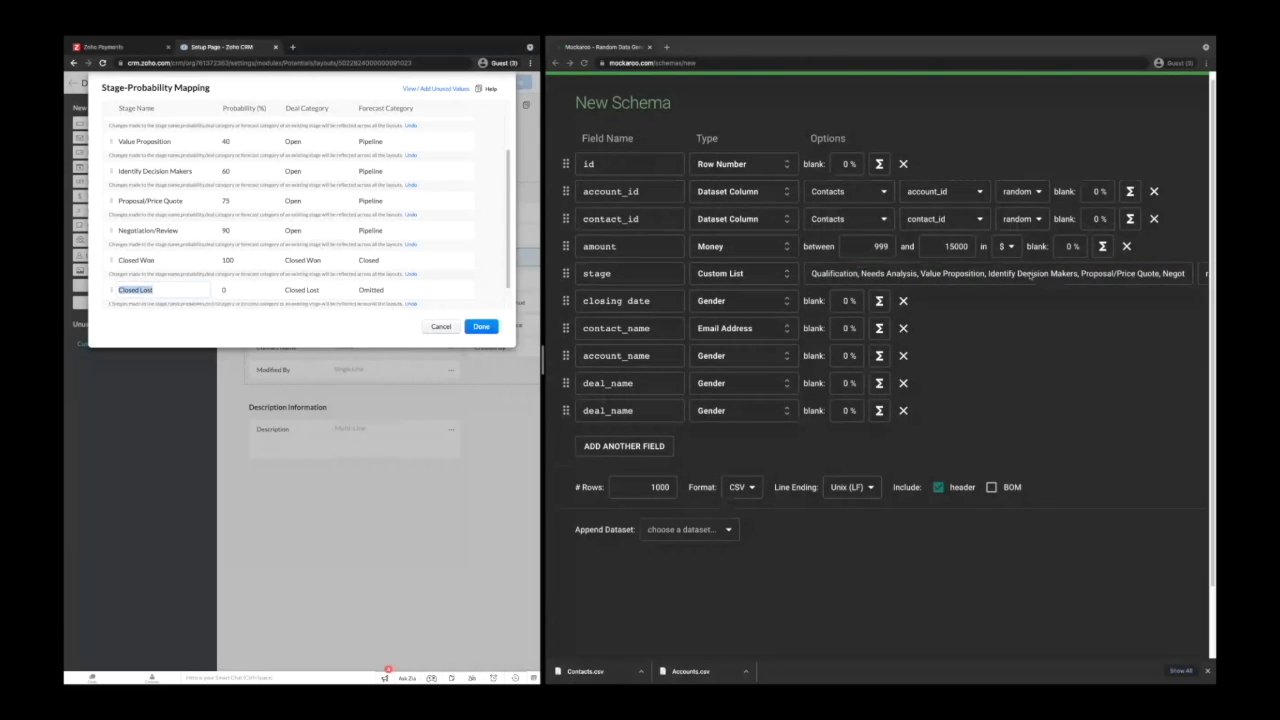
click(1030, 273)
drag(1030, 273, 1196, 278)
click(1187, 275)
key(super+v)
click(1025, 338)
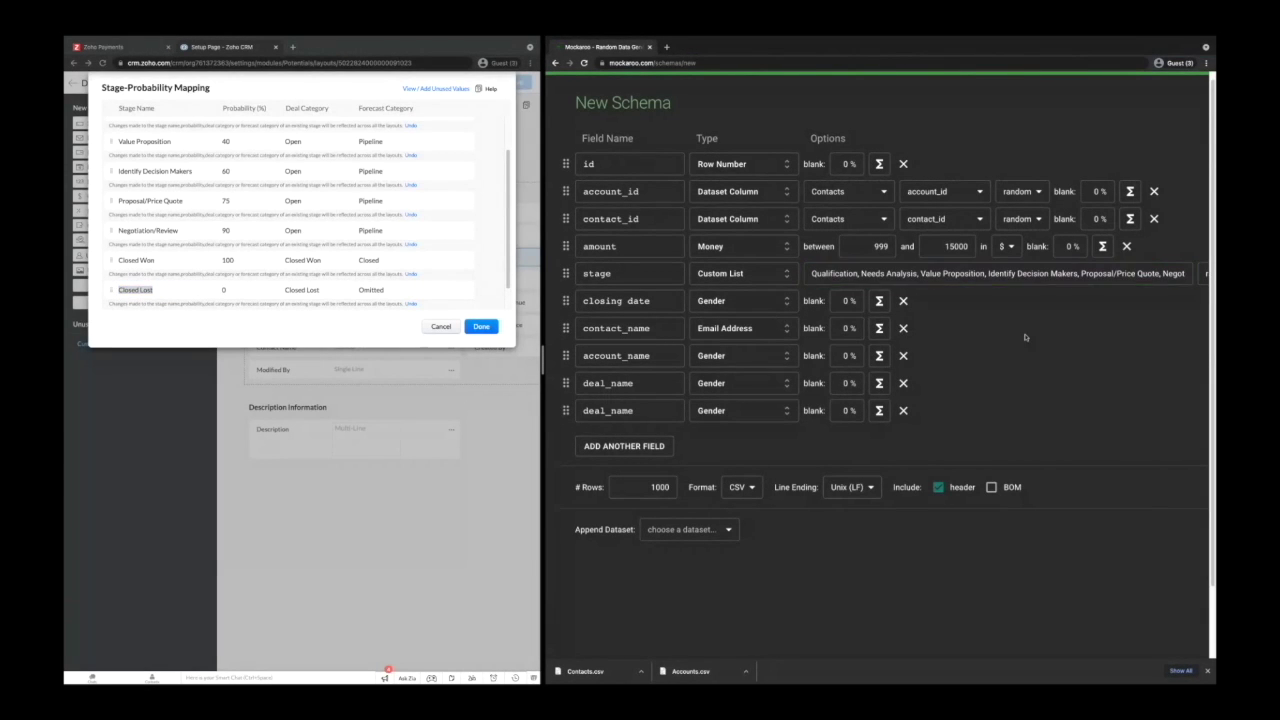
scroll(974, 372, down, 3)
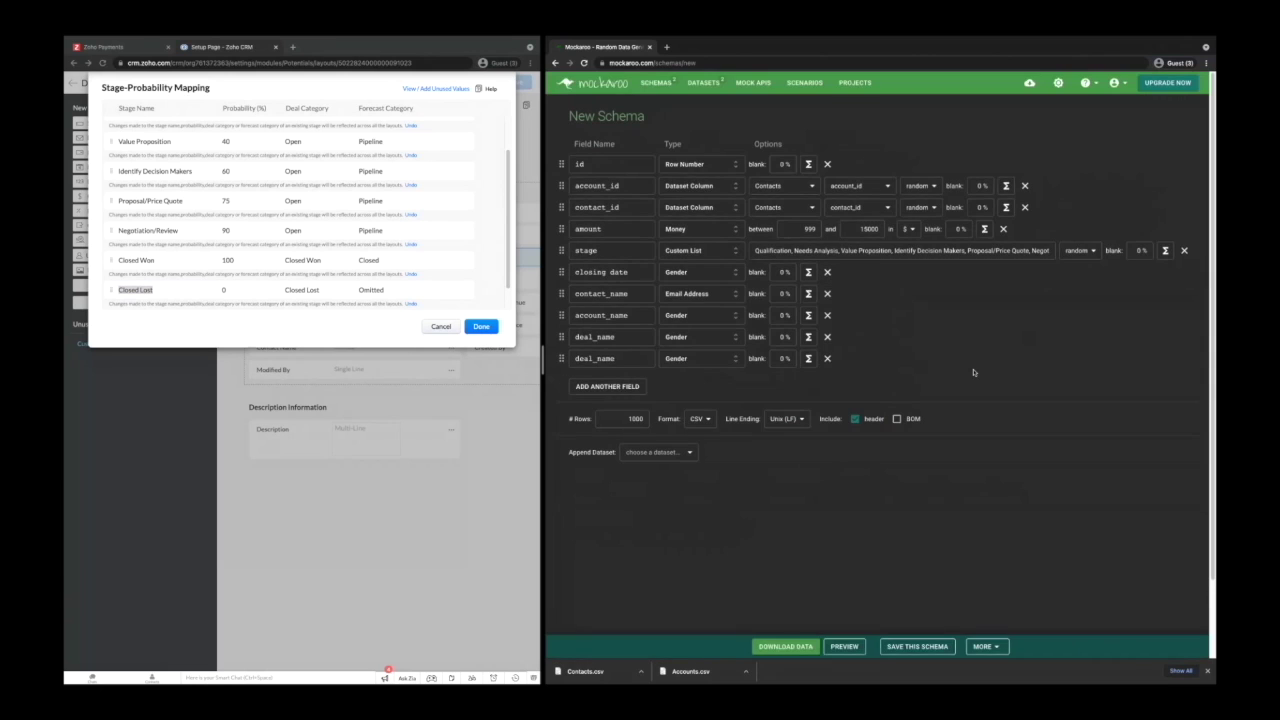
click(444, 327)
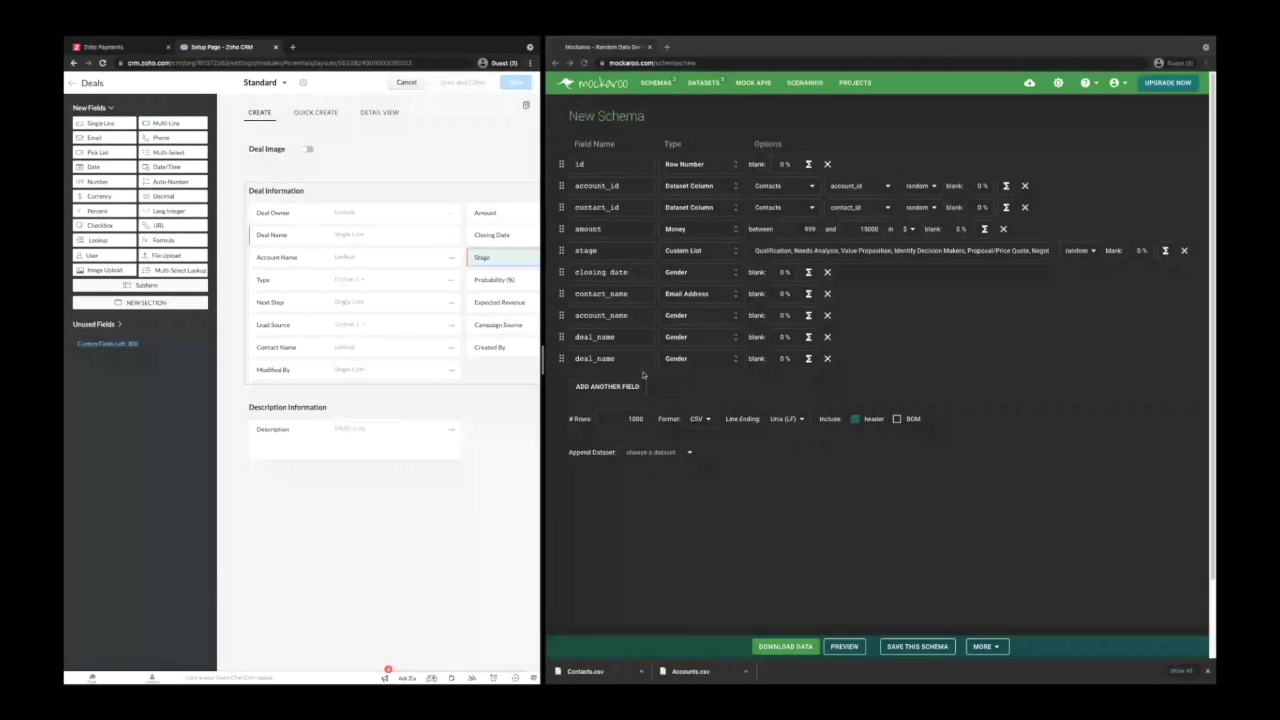
Set the last deal_name field's type to Formula and remove the duplicate deal_name field above it.
click(688, 360)
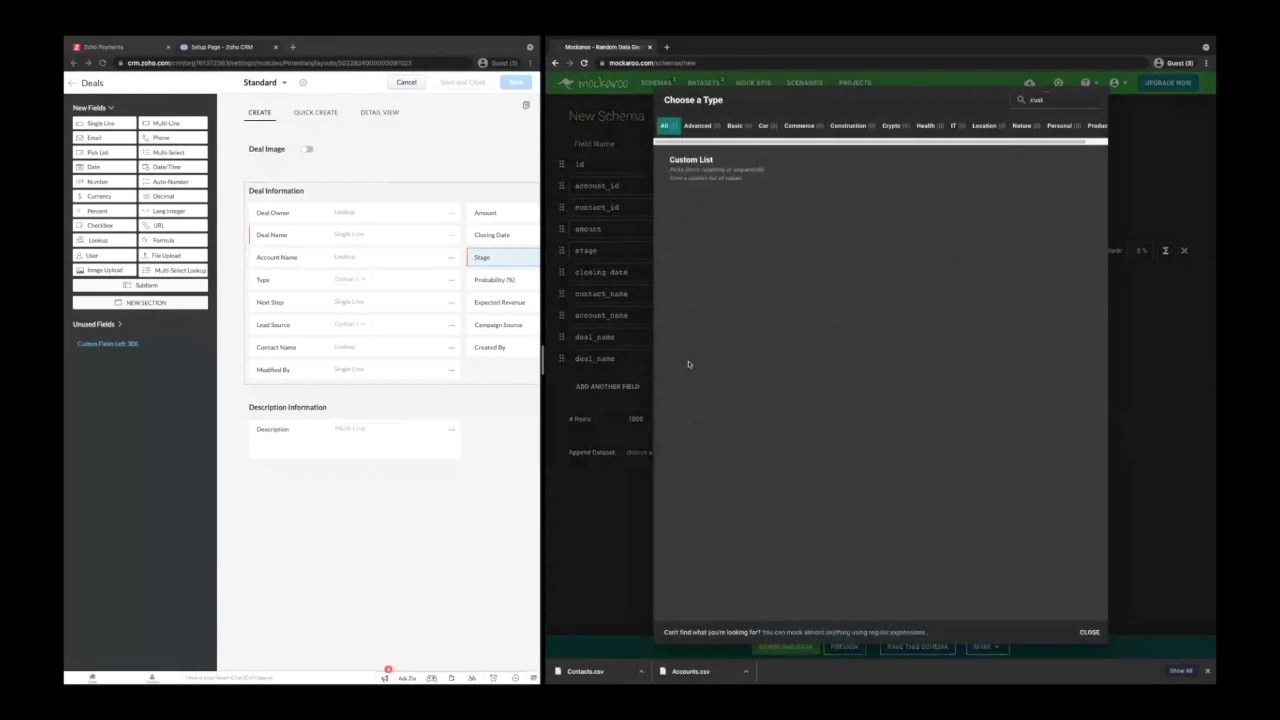
click(1069, 99)
key(BackSpace)
key(BackSpace)
key(BackSpace)
key(BackSpace)
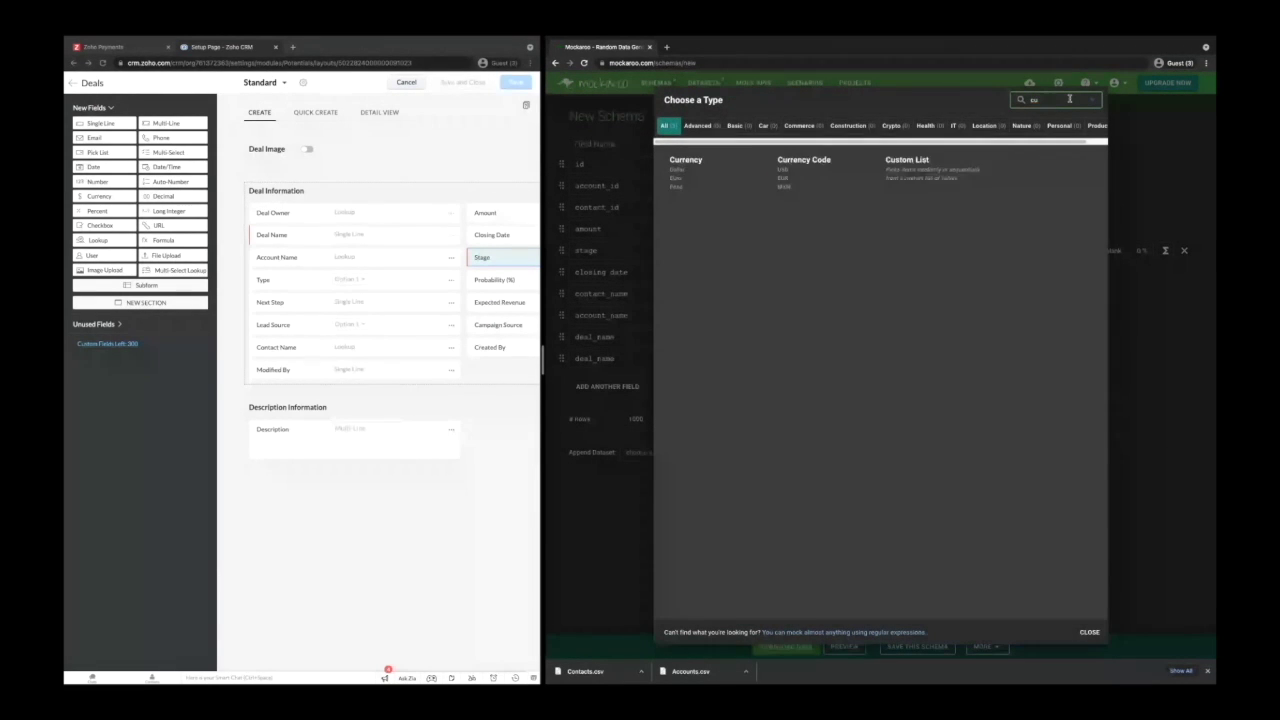
text(for)
key(Return)
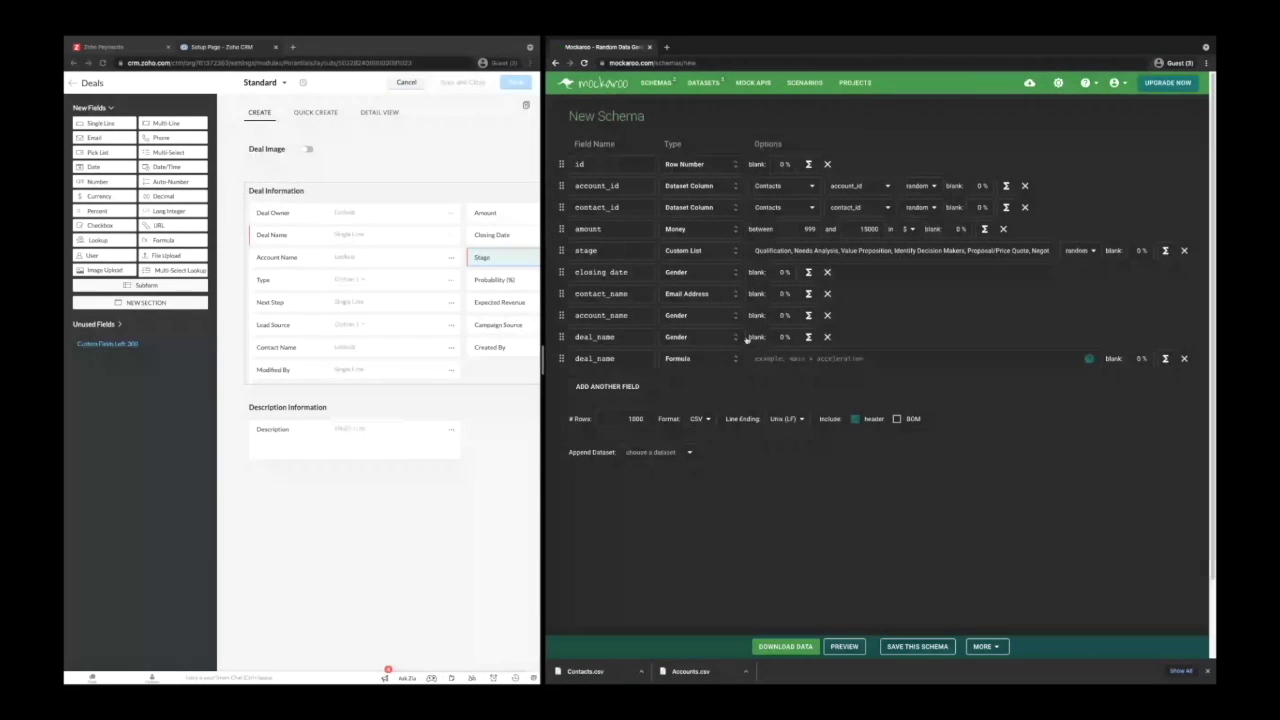
click(827, 337)
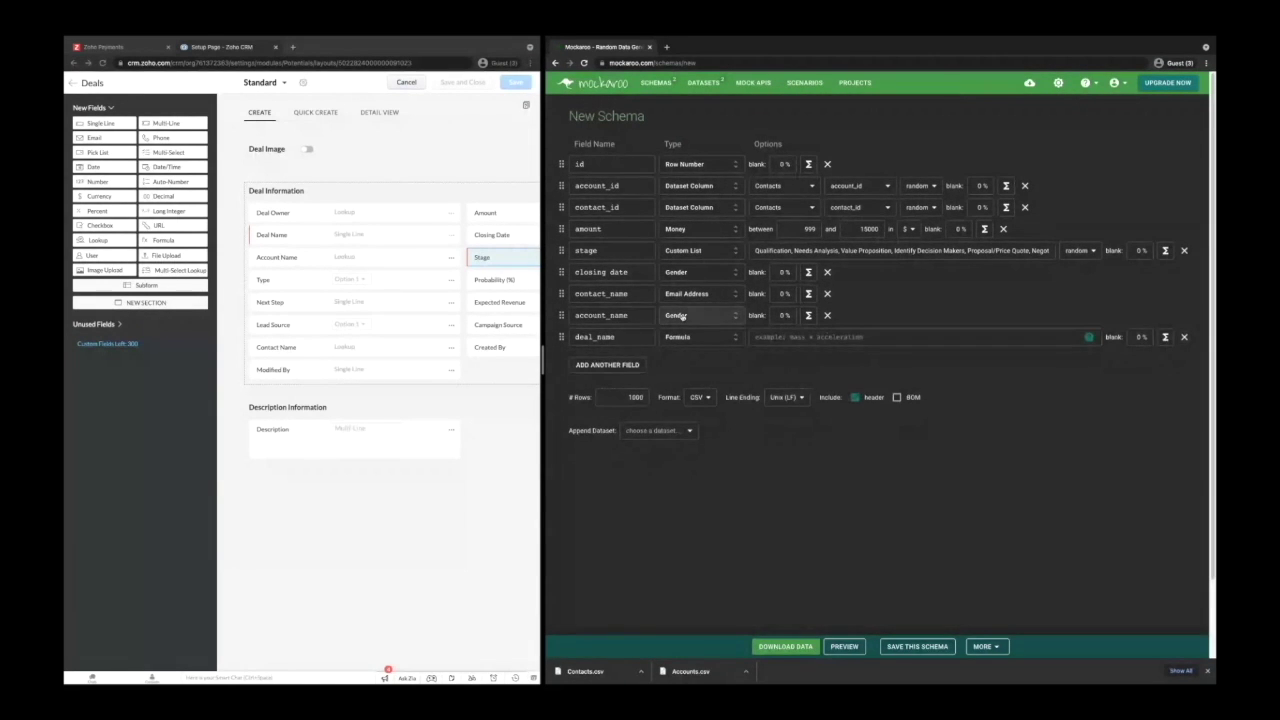
Make the account_name field a Dataset Column that takes account_name from the Contacts dataset.
click(682, 316)
text(dat)
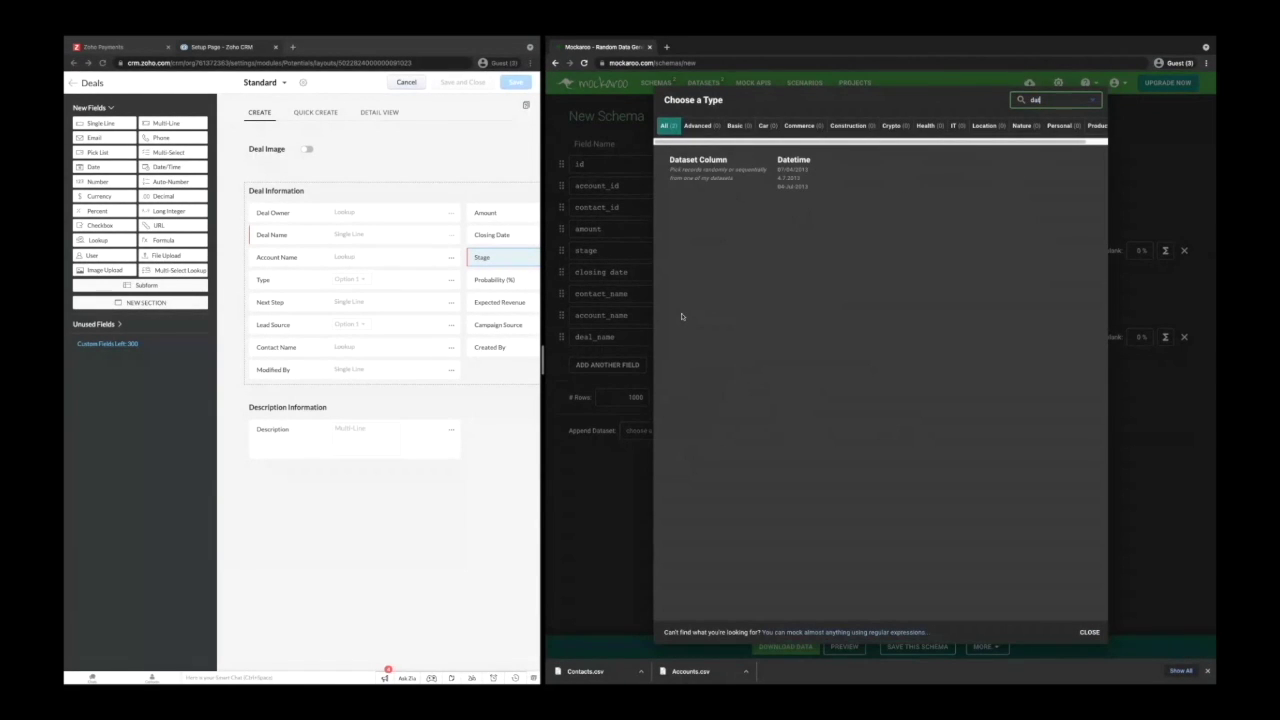
key(Return)
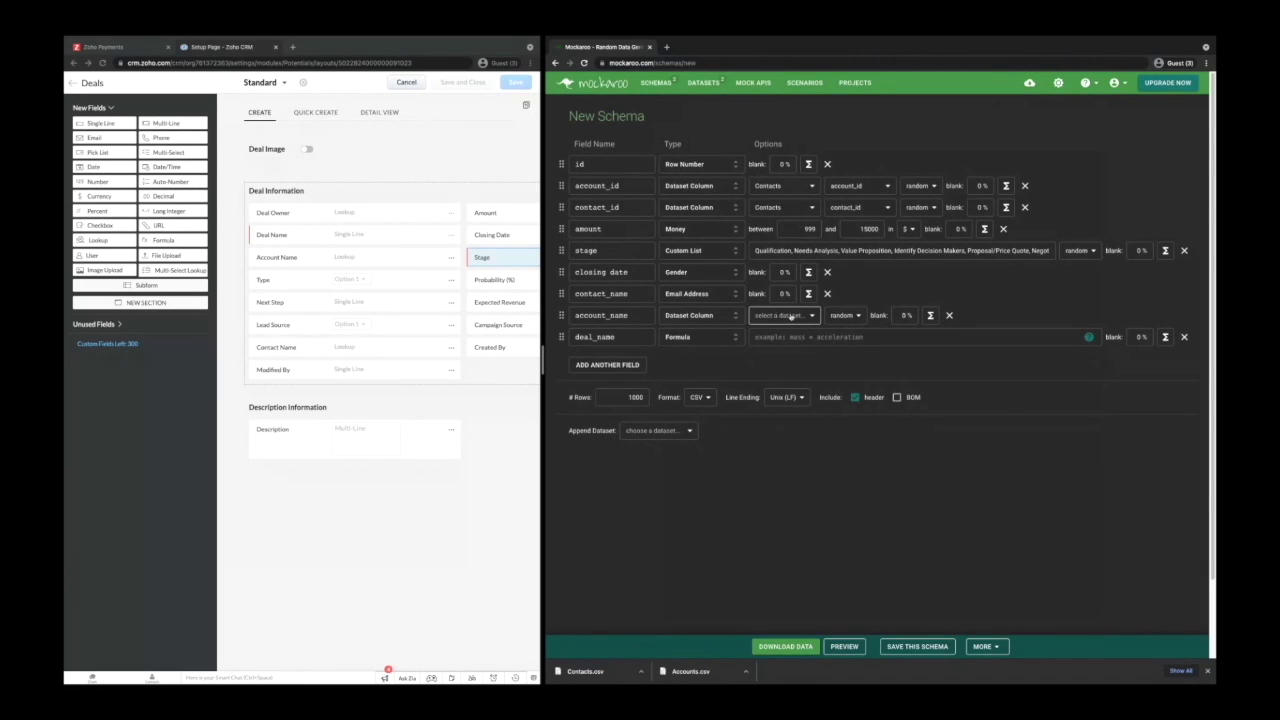
click(785, 315)
click(787, 333)
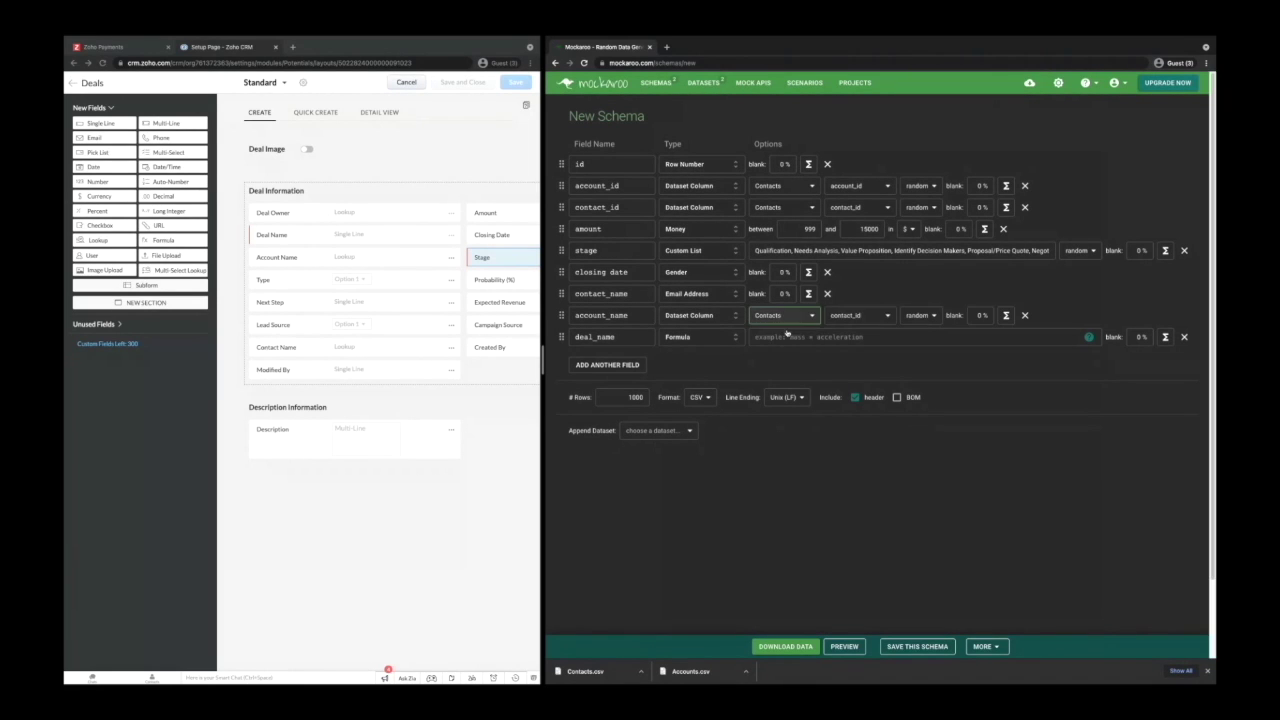
click(857, 315)
click(856, 346)
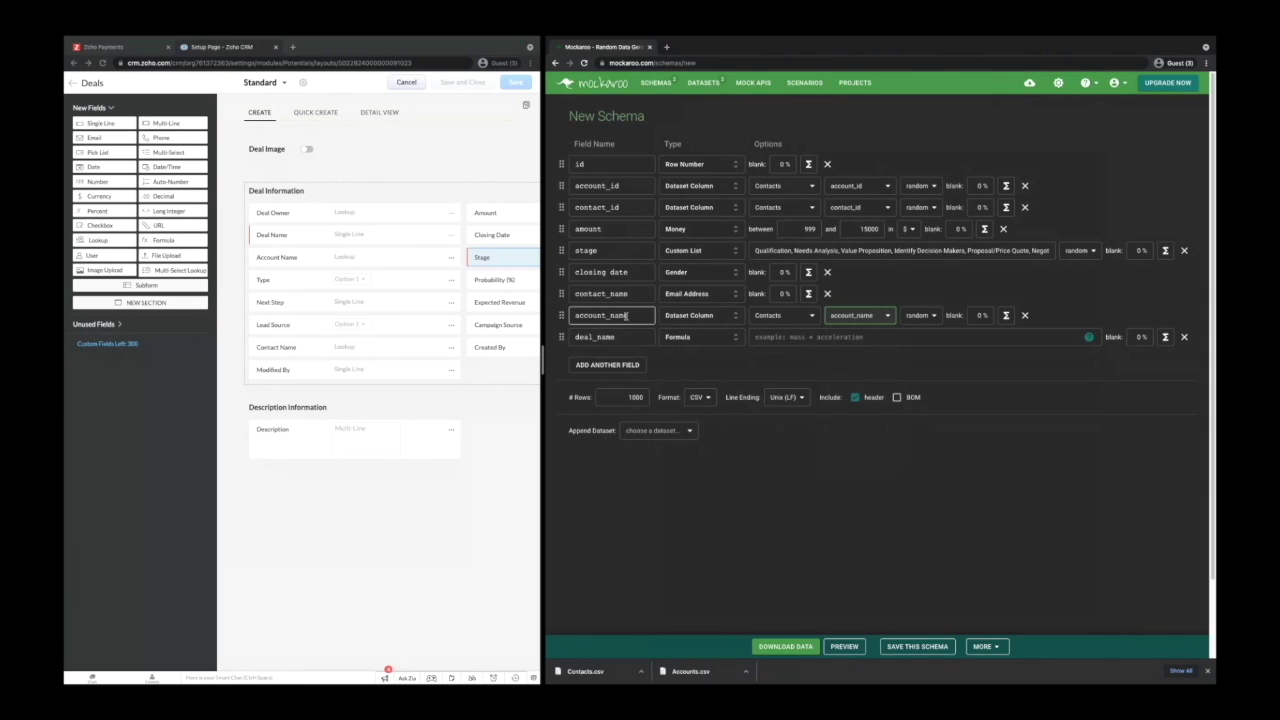
click(574, 316)
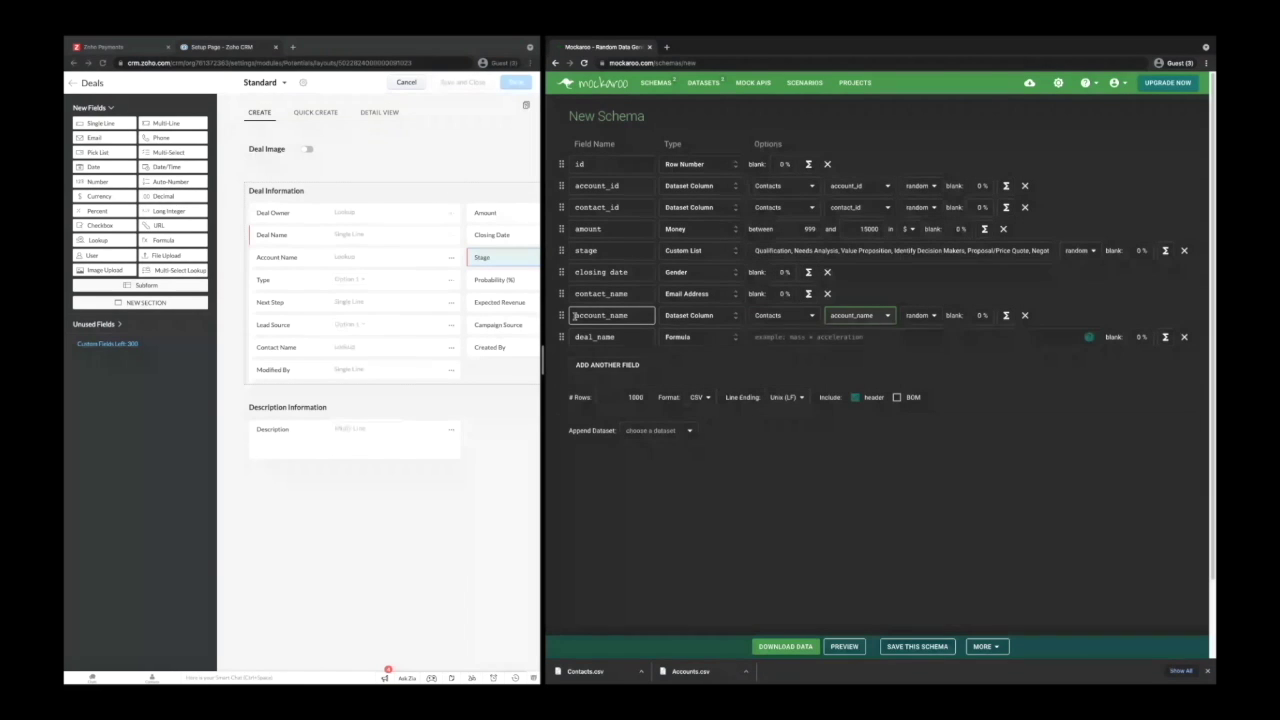
Make the contact_name field a Dataset Column that takes last_name from the Contacts dataset.
click(690, 294)
text(dat)
click(703, 155)
click(795, 293)
click(788, 309)
click(854, 296)
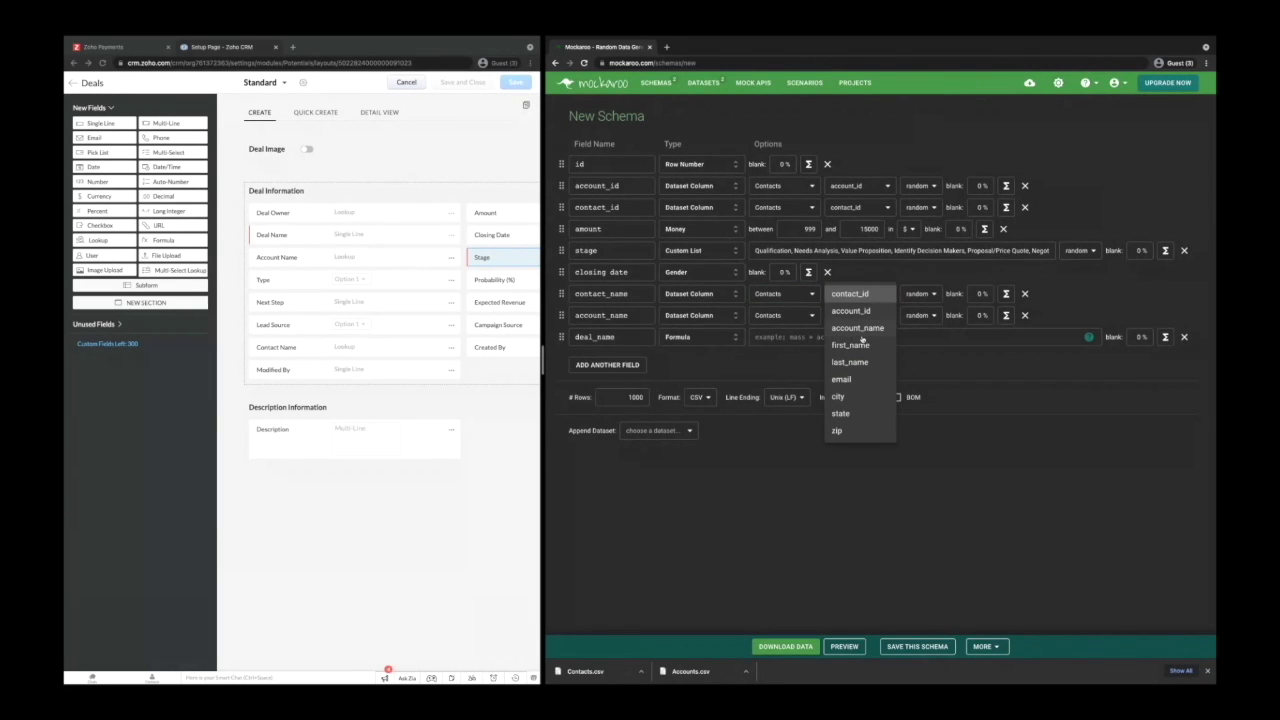
click(856, 362)
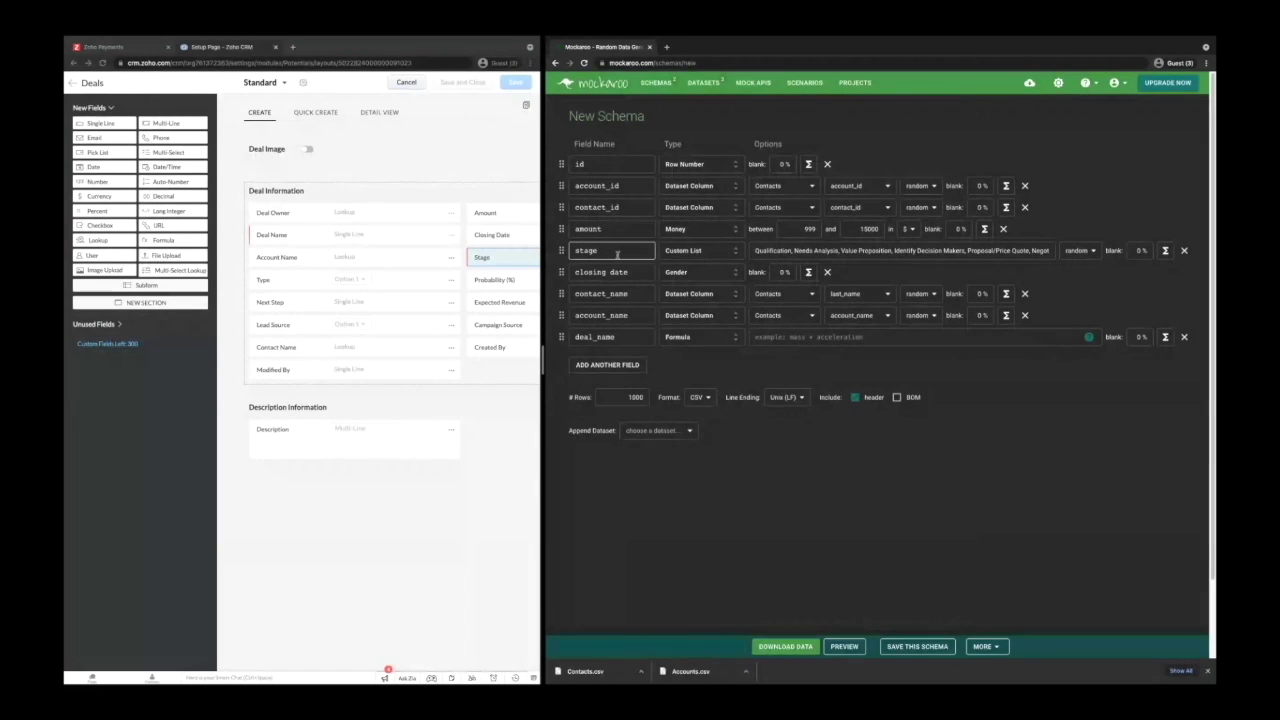
Set the closing date field's type to Datetime with a range from 09/27/2019 to 12/27/2021.
click(710, 272)
click(795, 180)
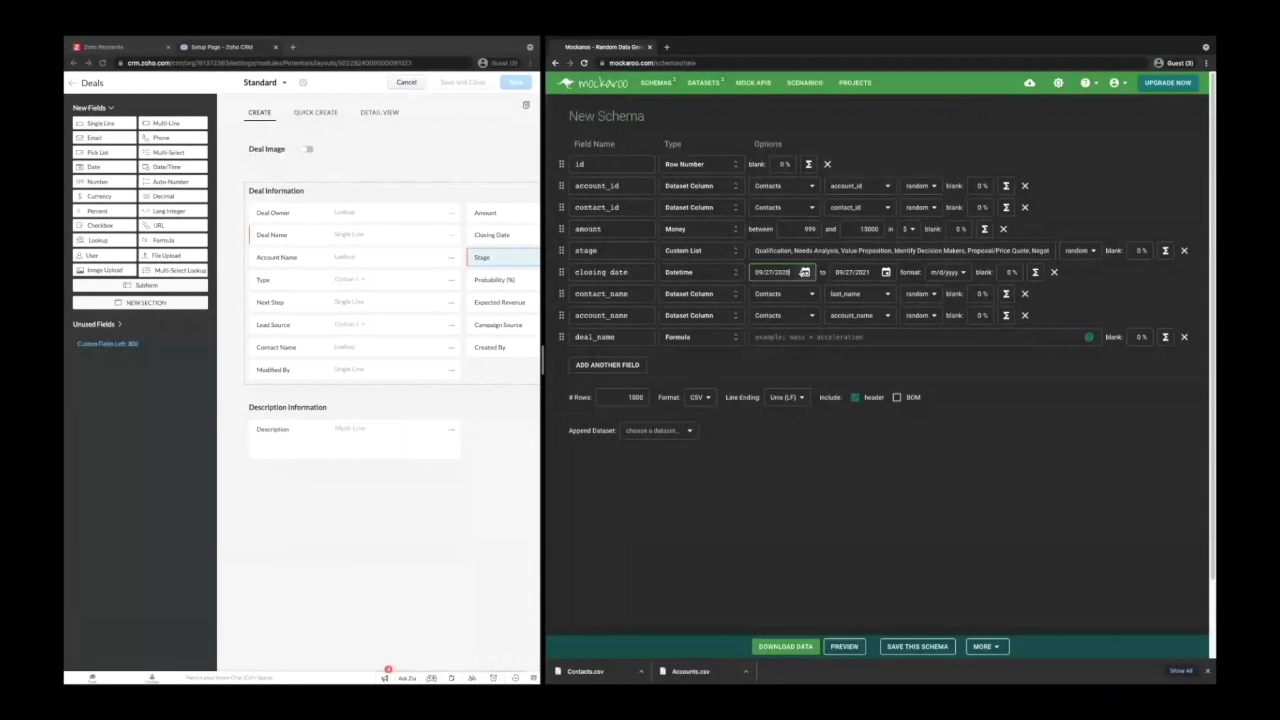
click(788, 272)
key(BackSpace)
key(BackSpace)
text(1)
click(838, 272)
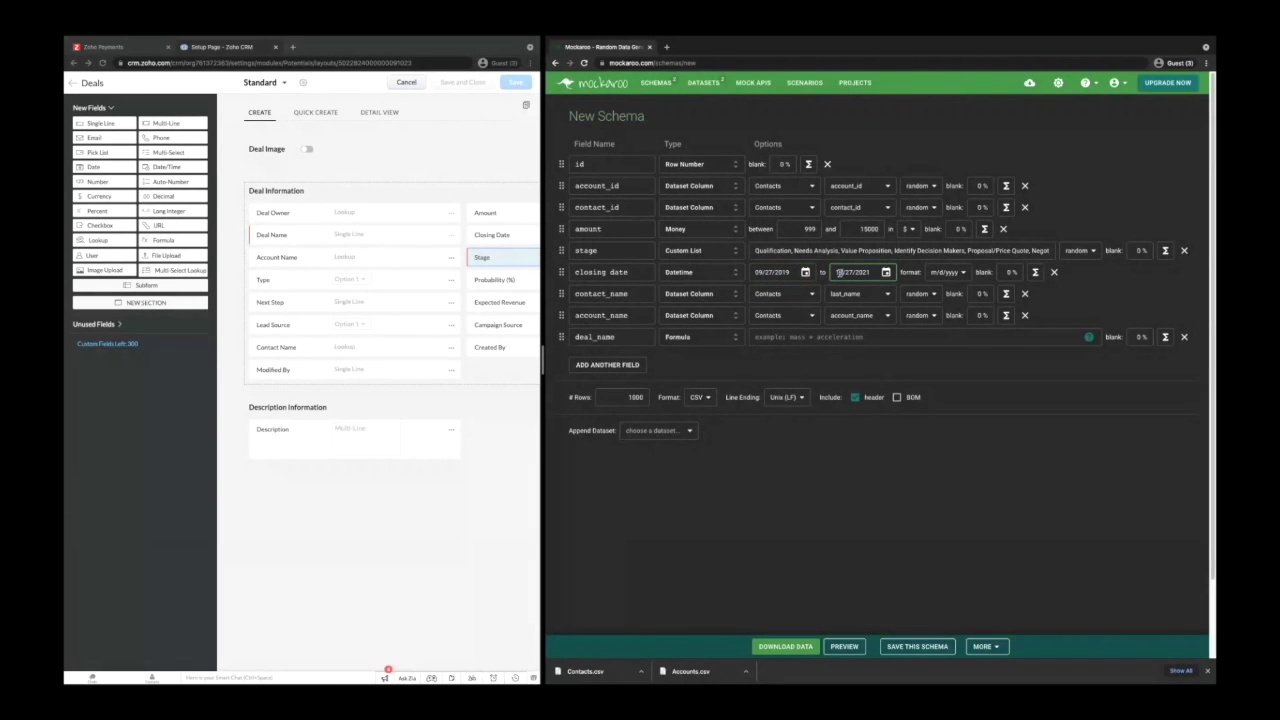
text(12)
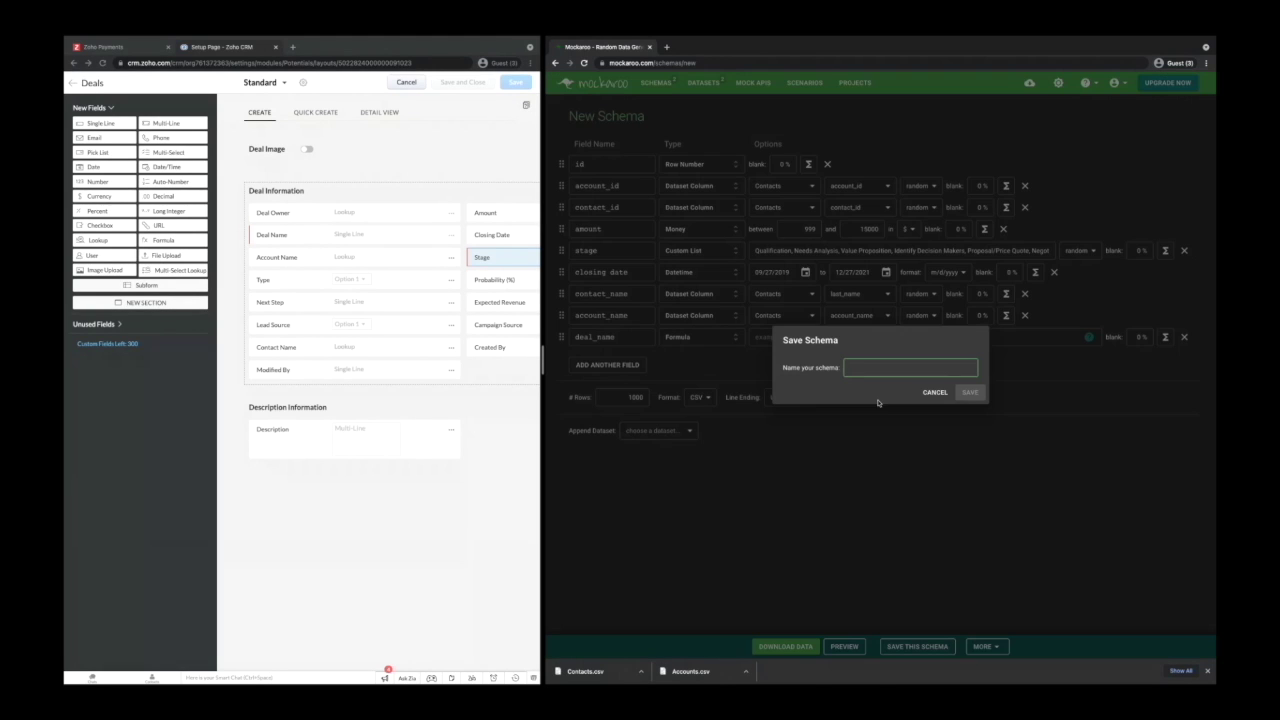
Save the schema as Deals and download its generated data as a CSV file.
text(Deals)
click(968, 392)
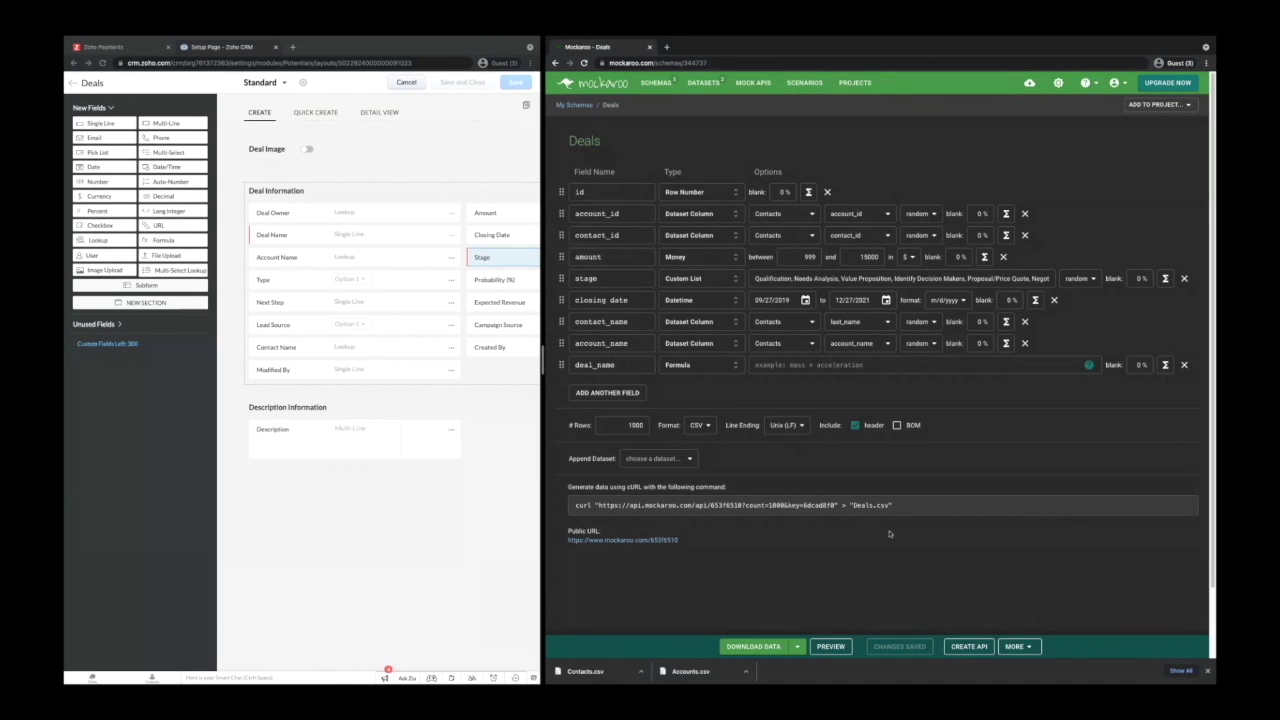
click(754, 647)
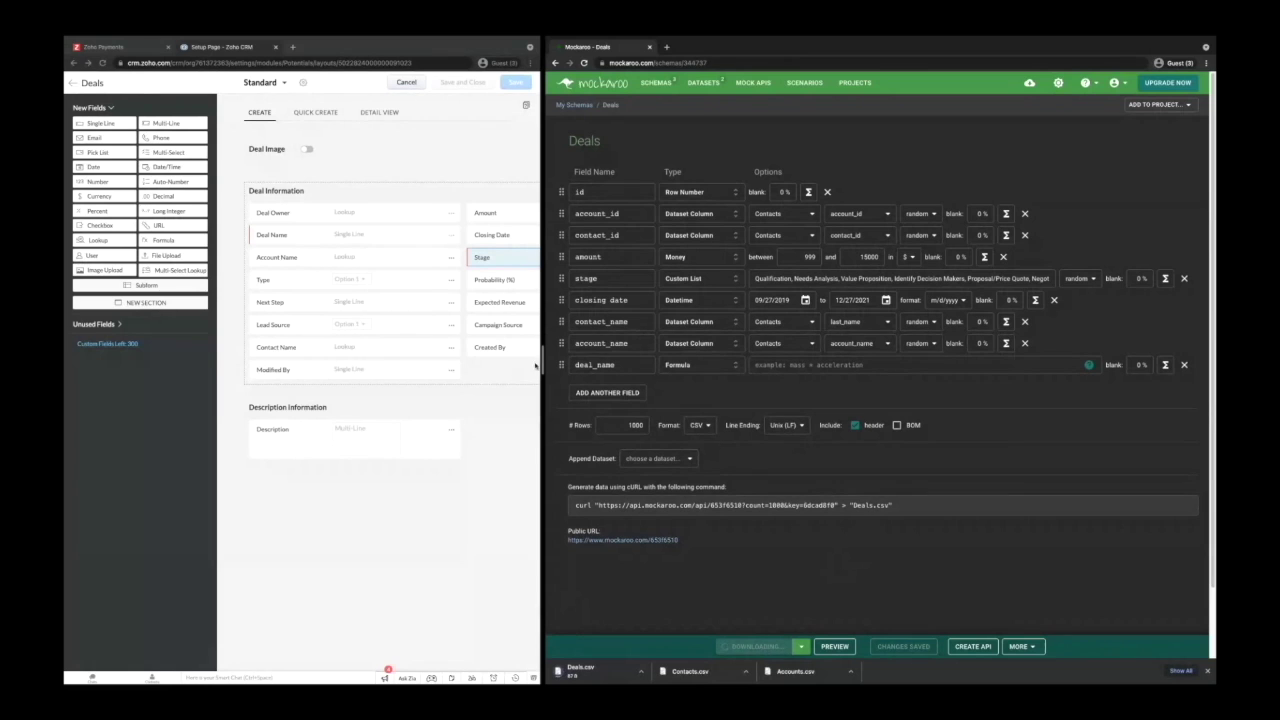
Switch to Zoho CRM, leave the Deals layout editor and start a data migration from Other CRM with Mockaroo as the source.
drag(541, 366, 851, 366)
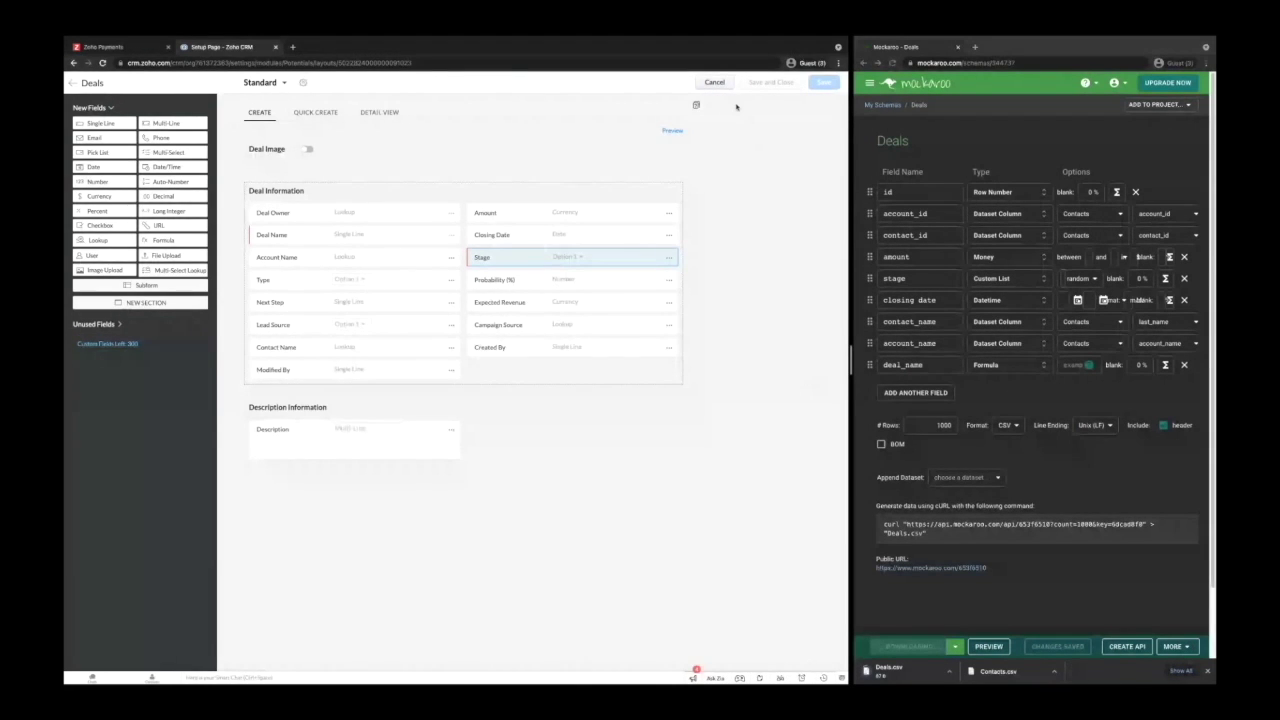
click(714, 82)
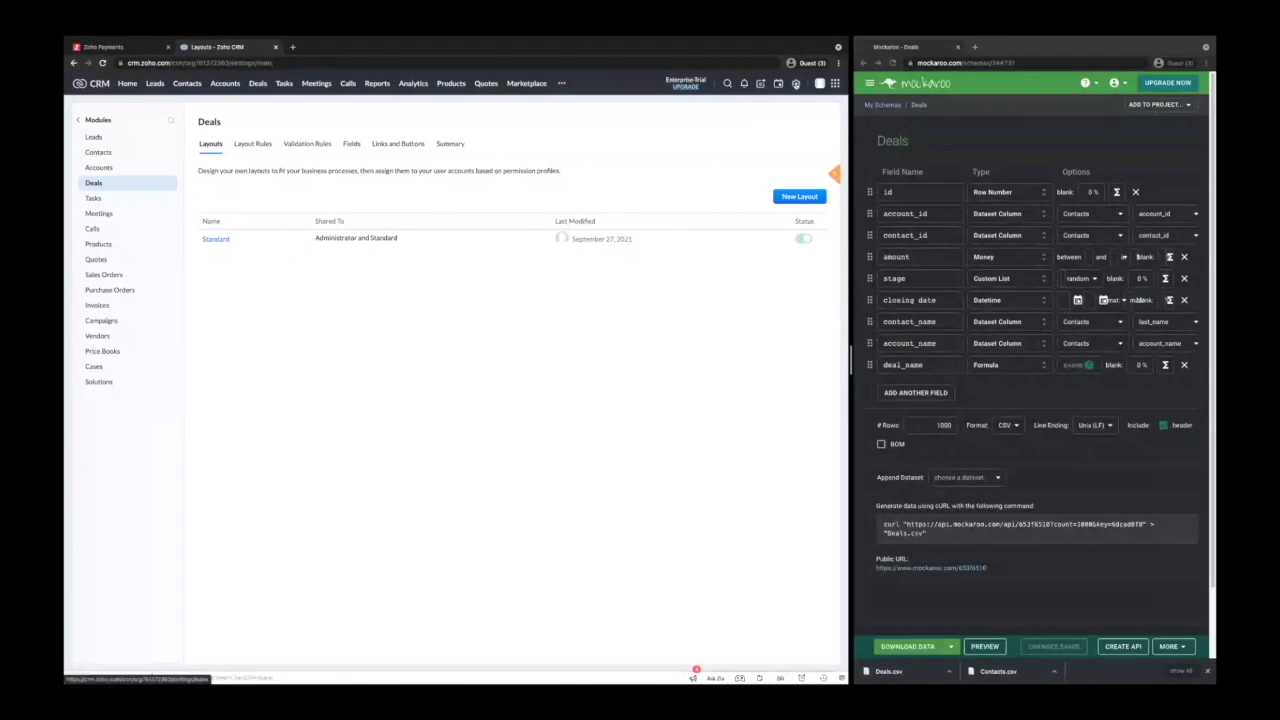
click(78, 119)
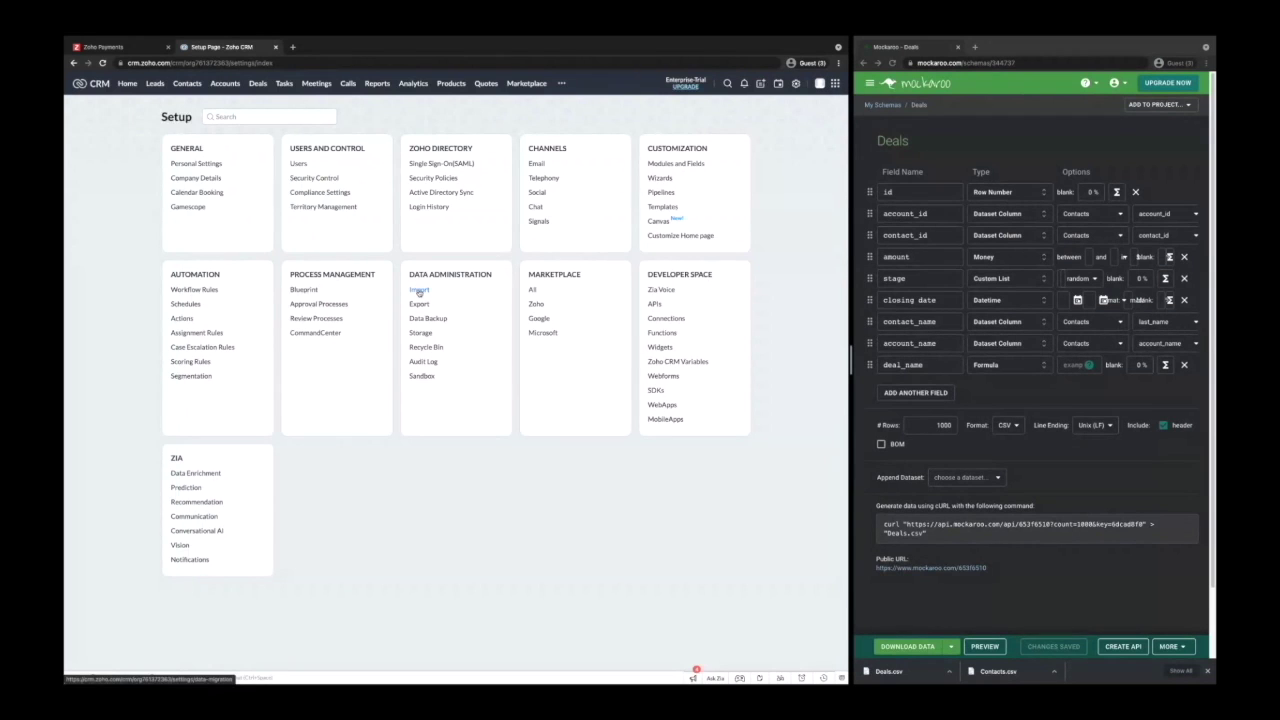
click(419, 290)
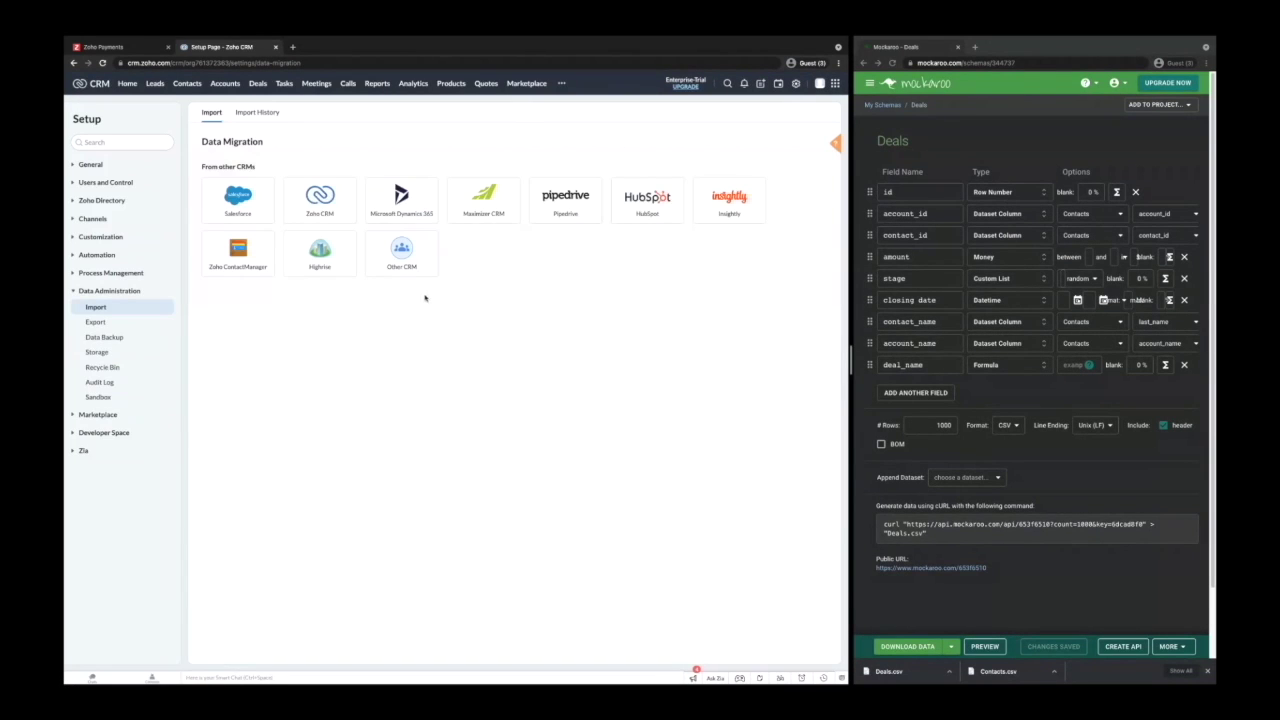
click(386, 264)
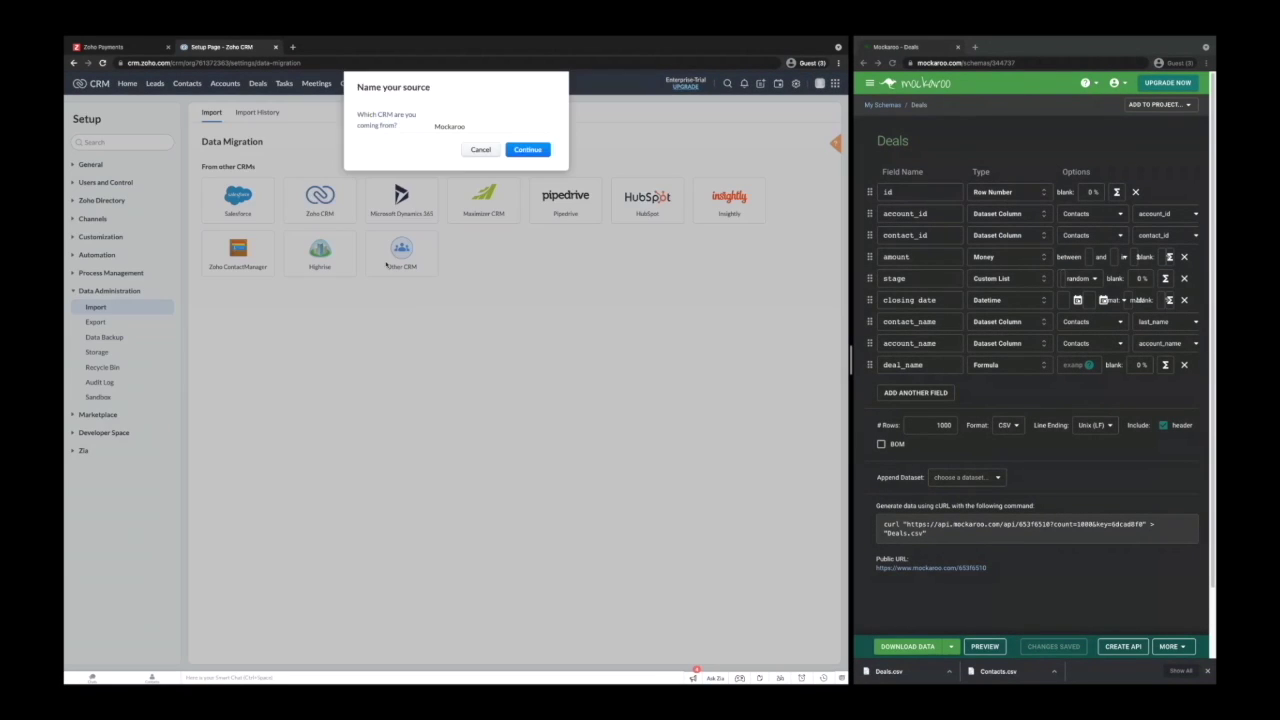
click(527, 149)
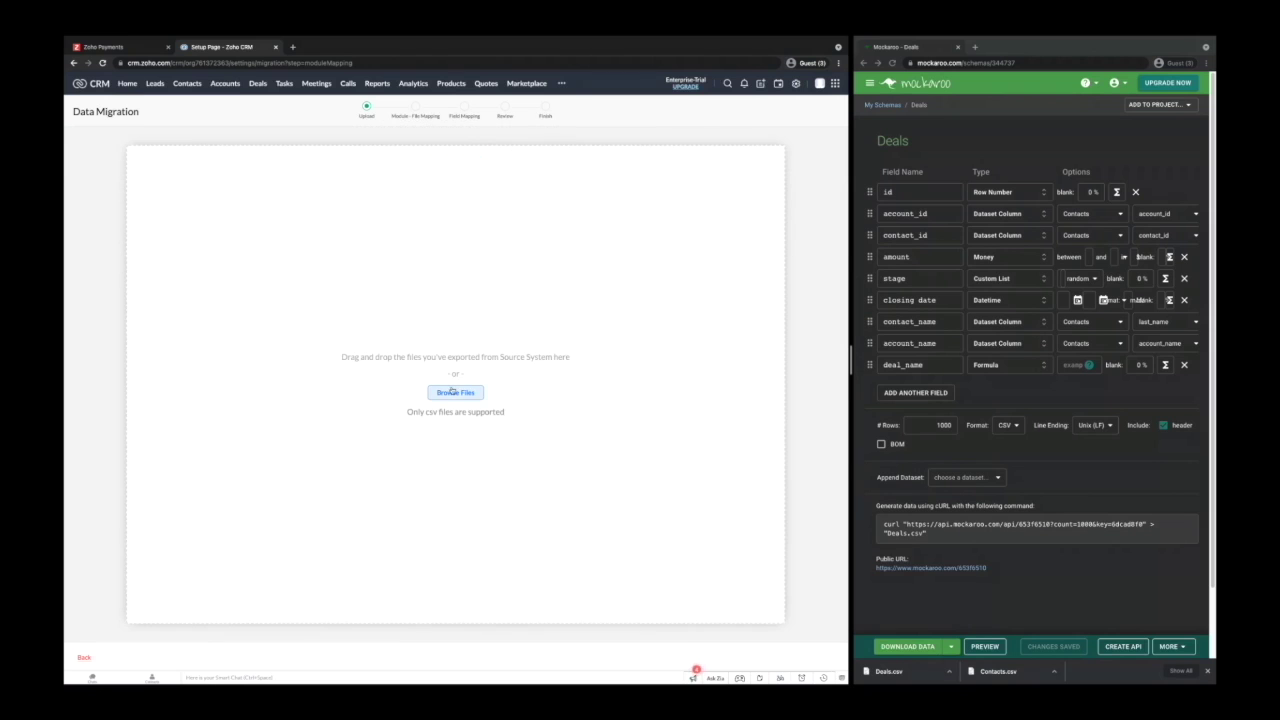
Upload Deals.csv, Contacts.csv and Accounts.csv to the migration, turn off its email notification and continue to the module-file mapping.
click(453, 391)
drag(506, 316, 377, 312)
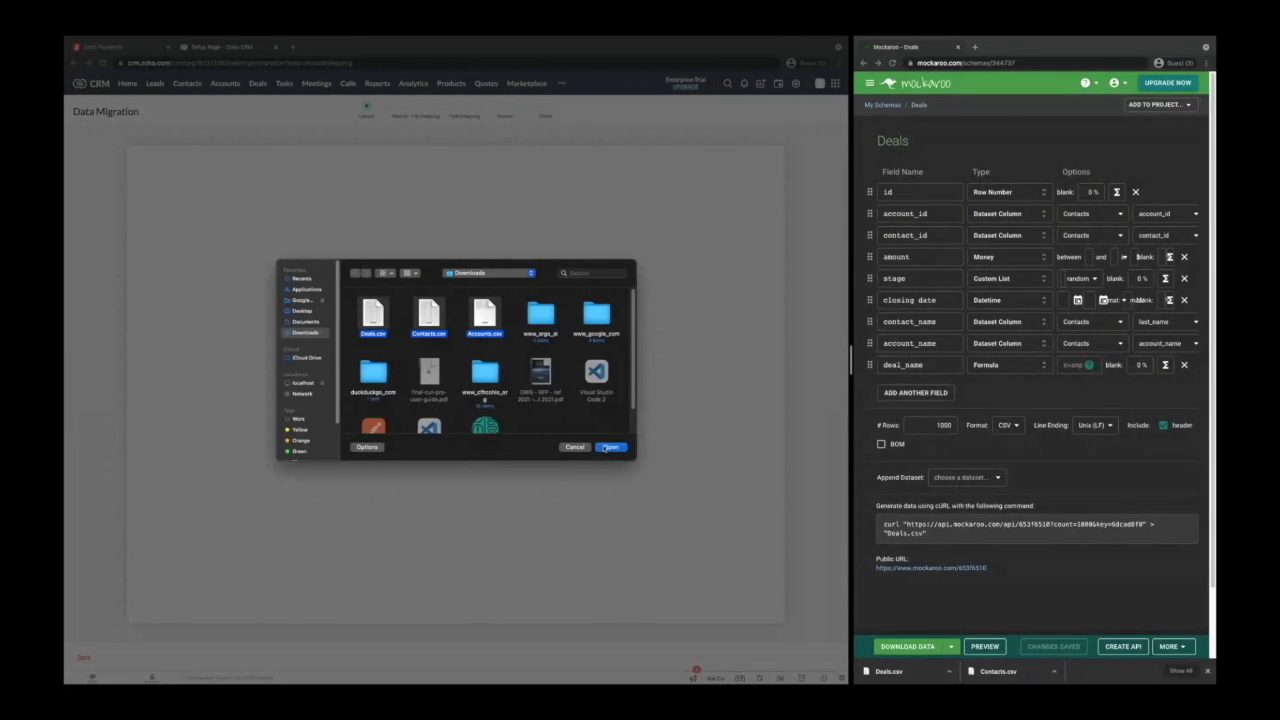
click(609, 447)
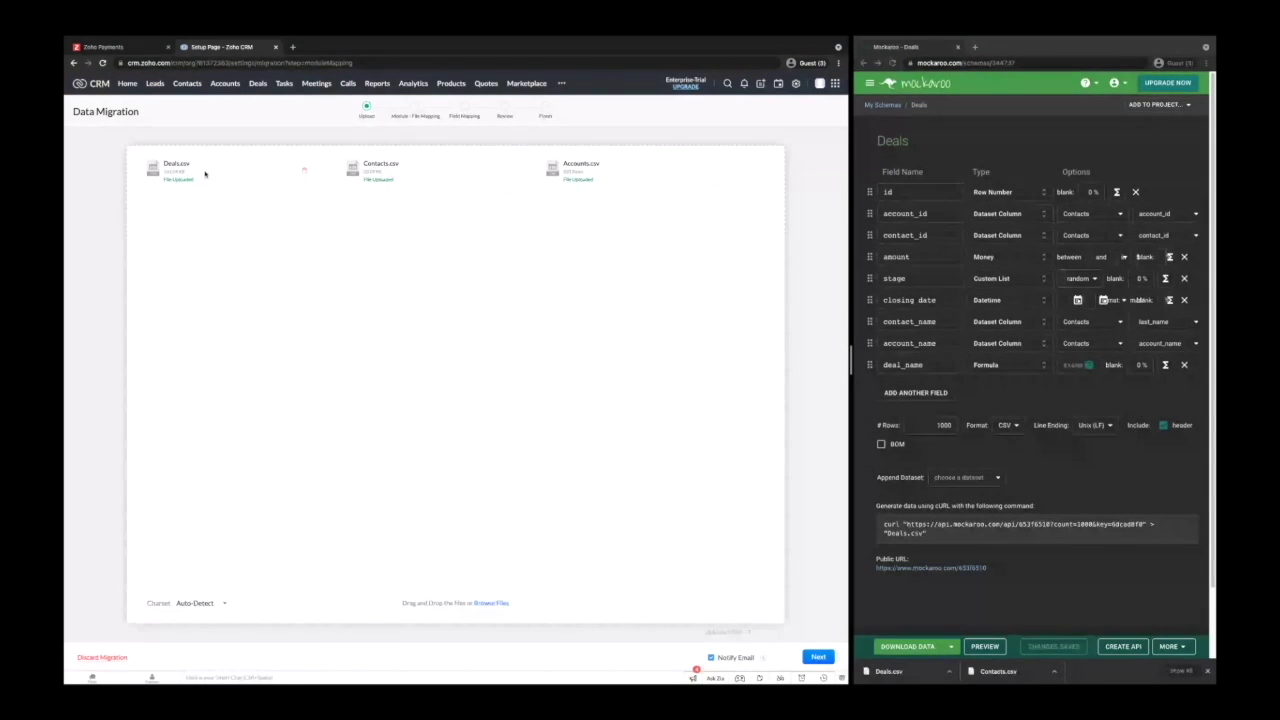
click(714, 657)
click(818, 657)
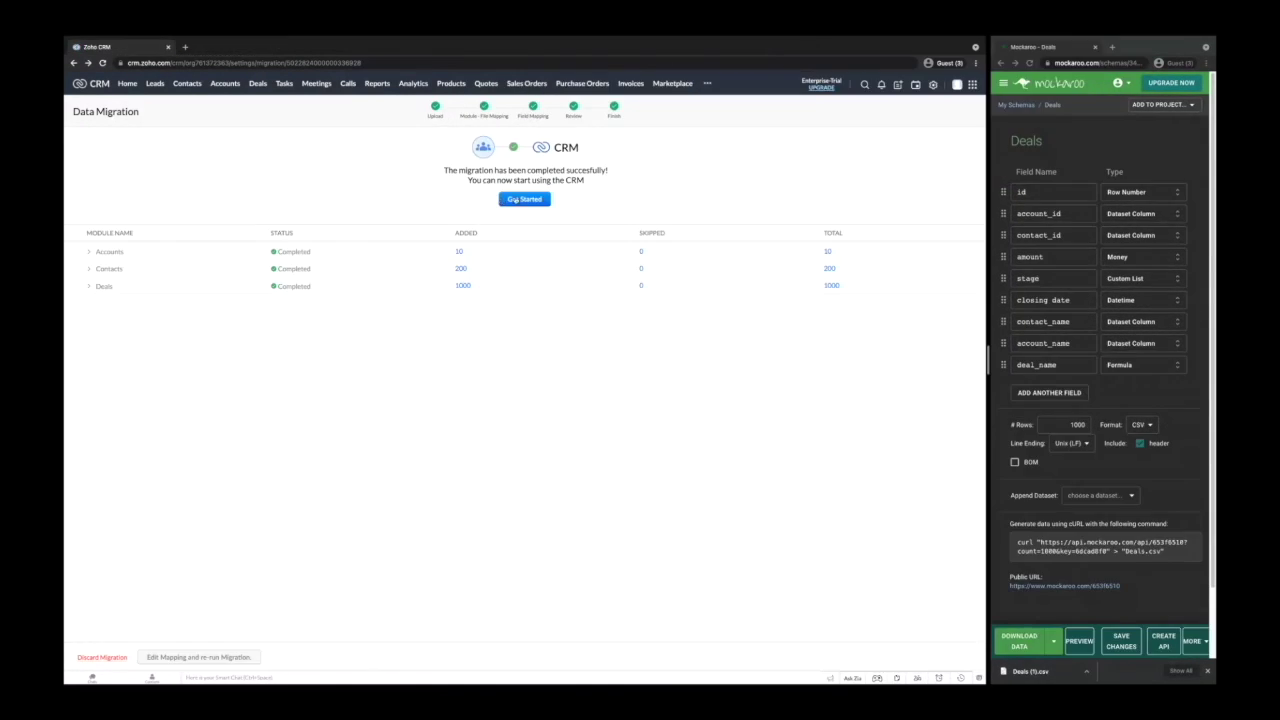
Leave the completed migration and examine the Centimia account's linked deals and its expanded list of contacts.
click(525, 199)
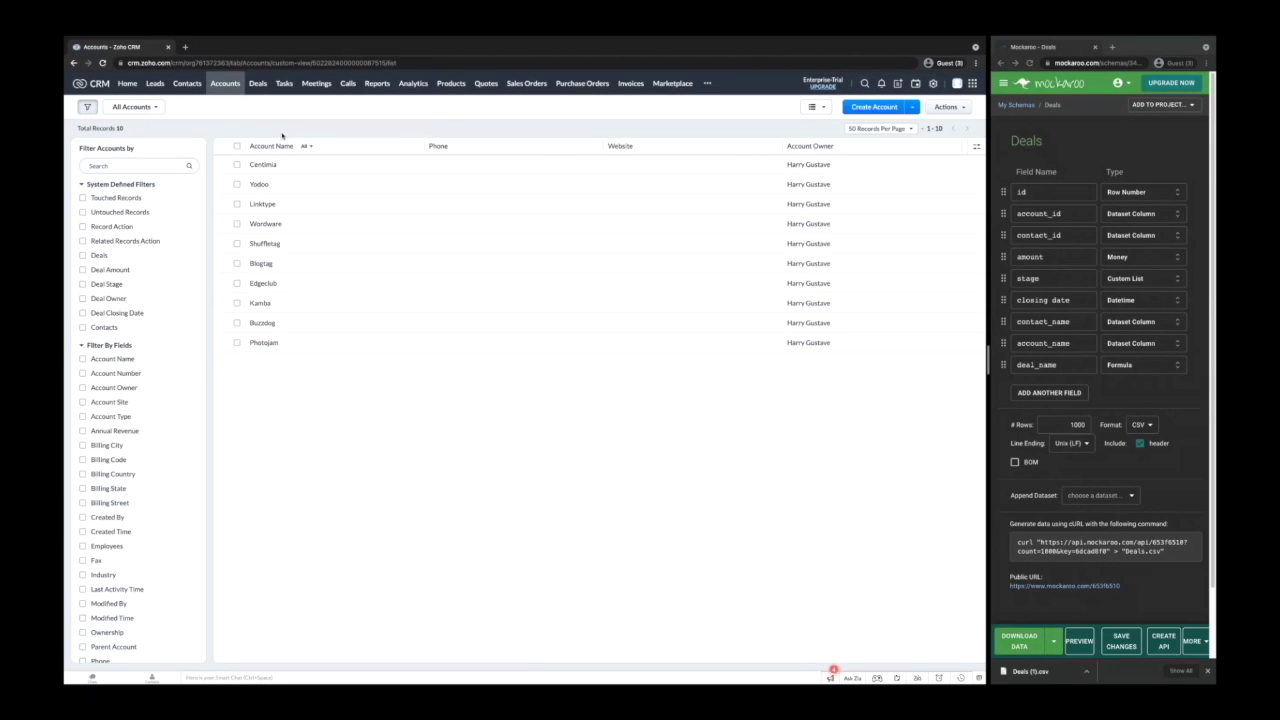
click(266, 167)
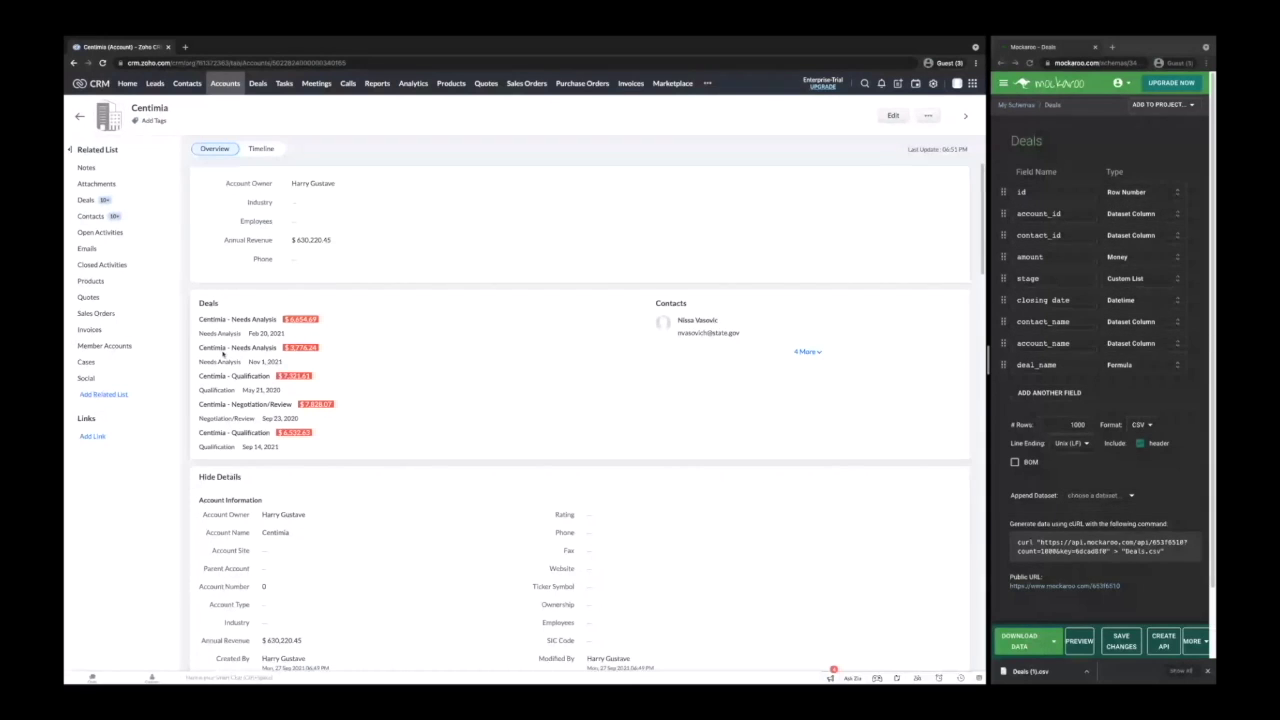
click(806, 351)
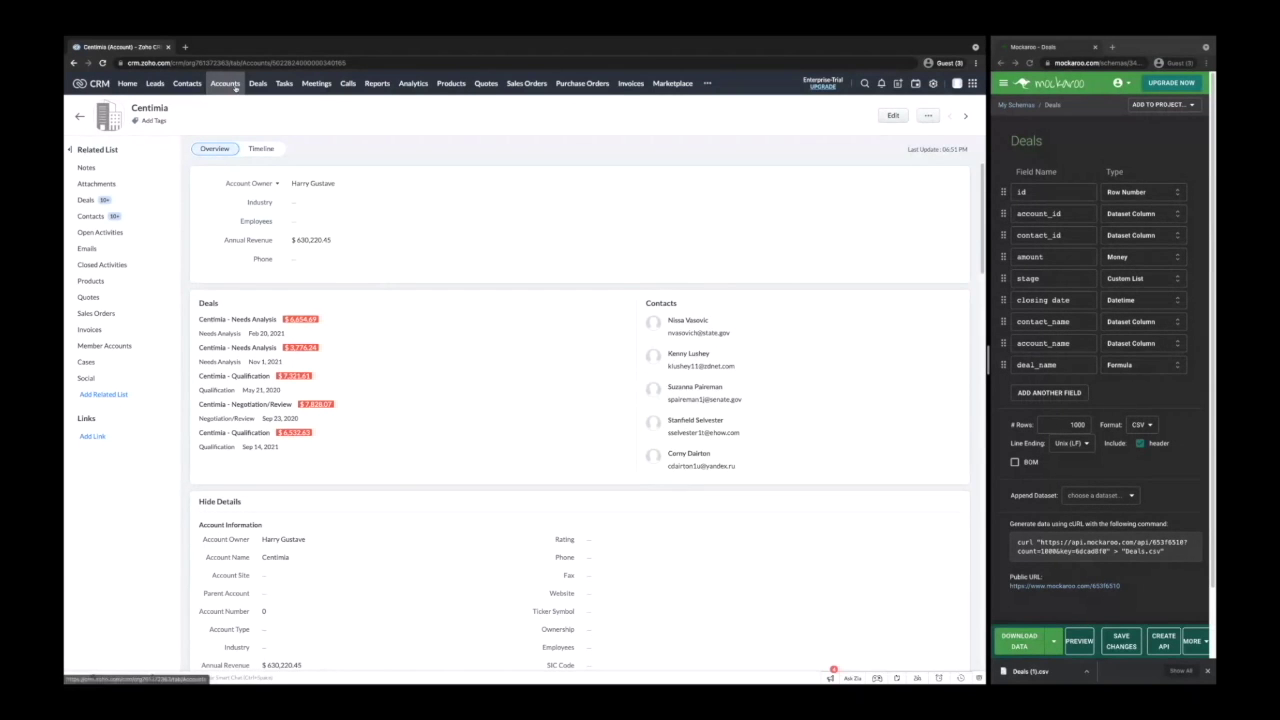
Examine the Yodoo account's linked deals and its expanded list of contacts.
click(225, 83)
click(258, 184)
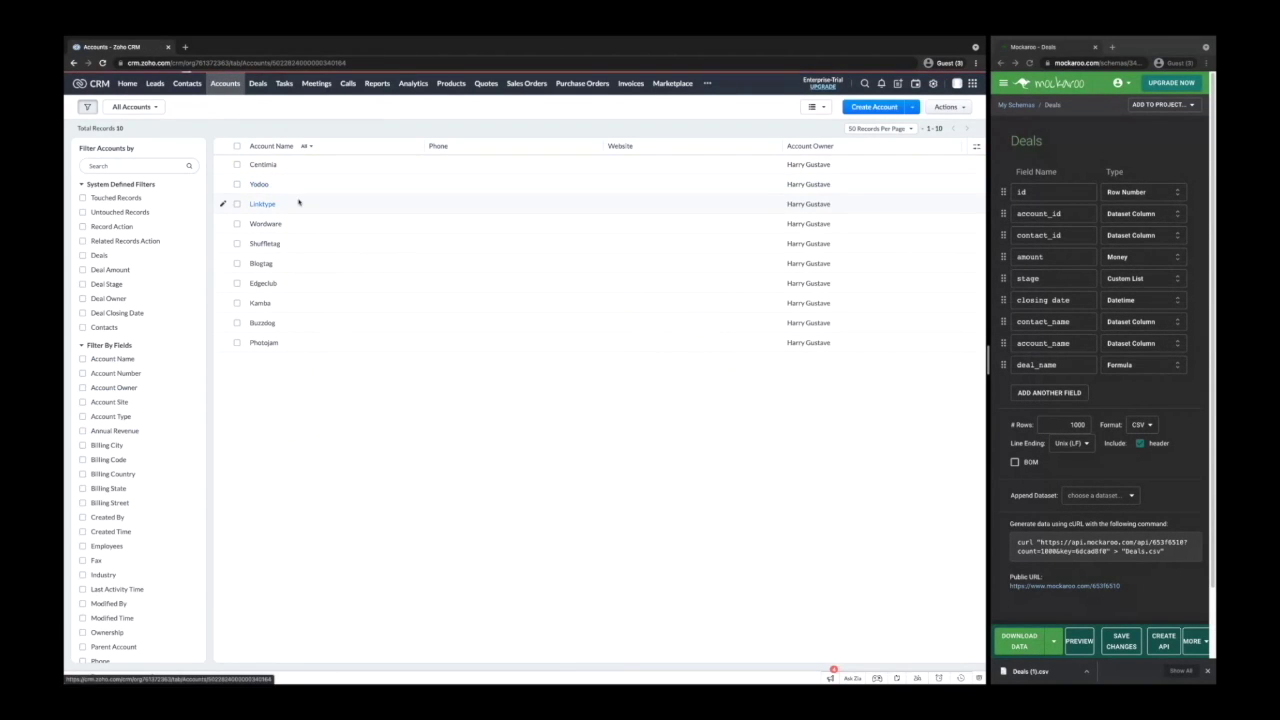
click(806, 352)
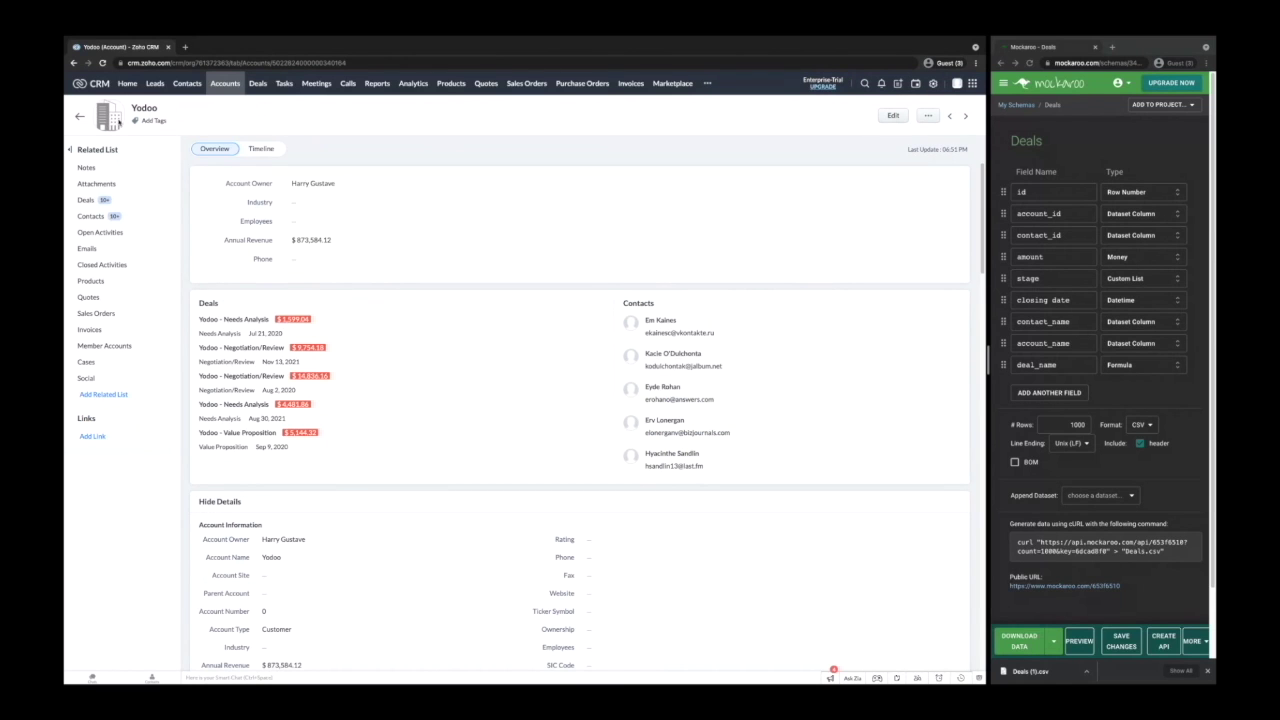
mouse_move(118, 121)
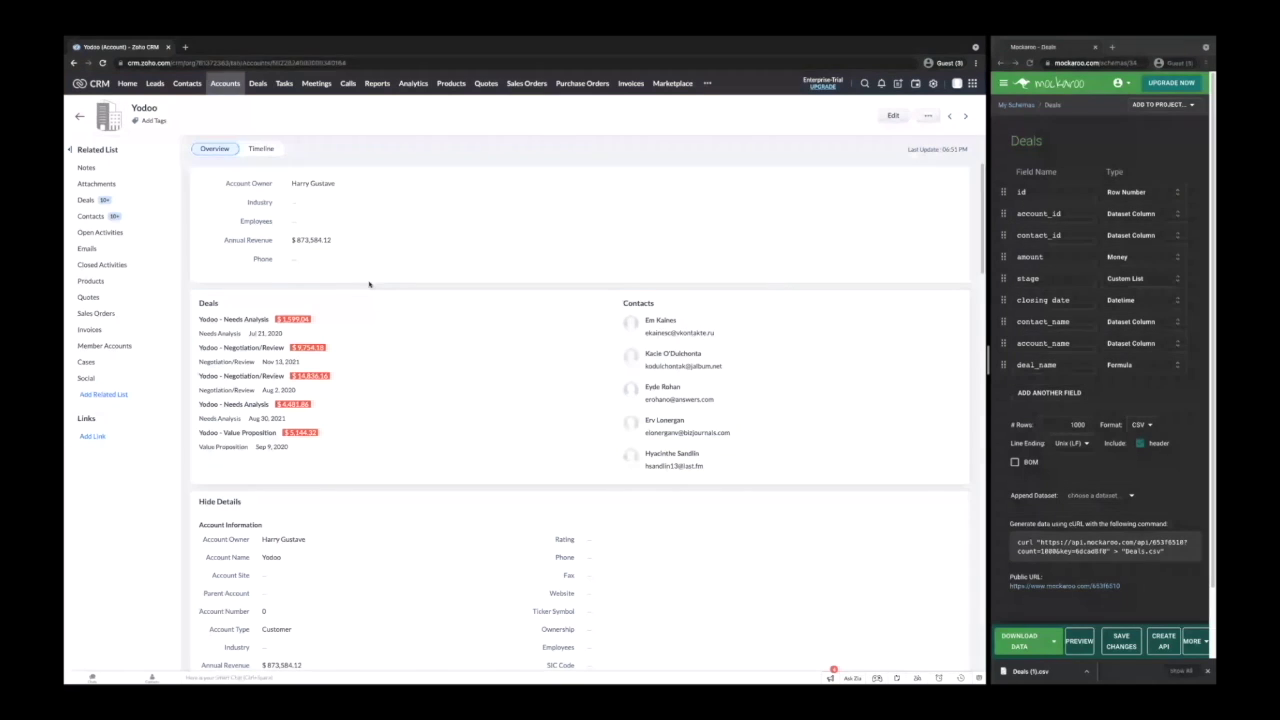
Review the imported deals across the pipeline stages up to the closed ones, and open the contacts list.
click(257, 83)
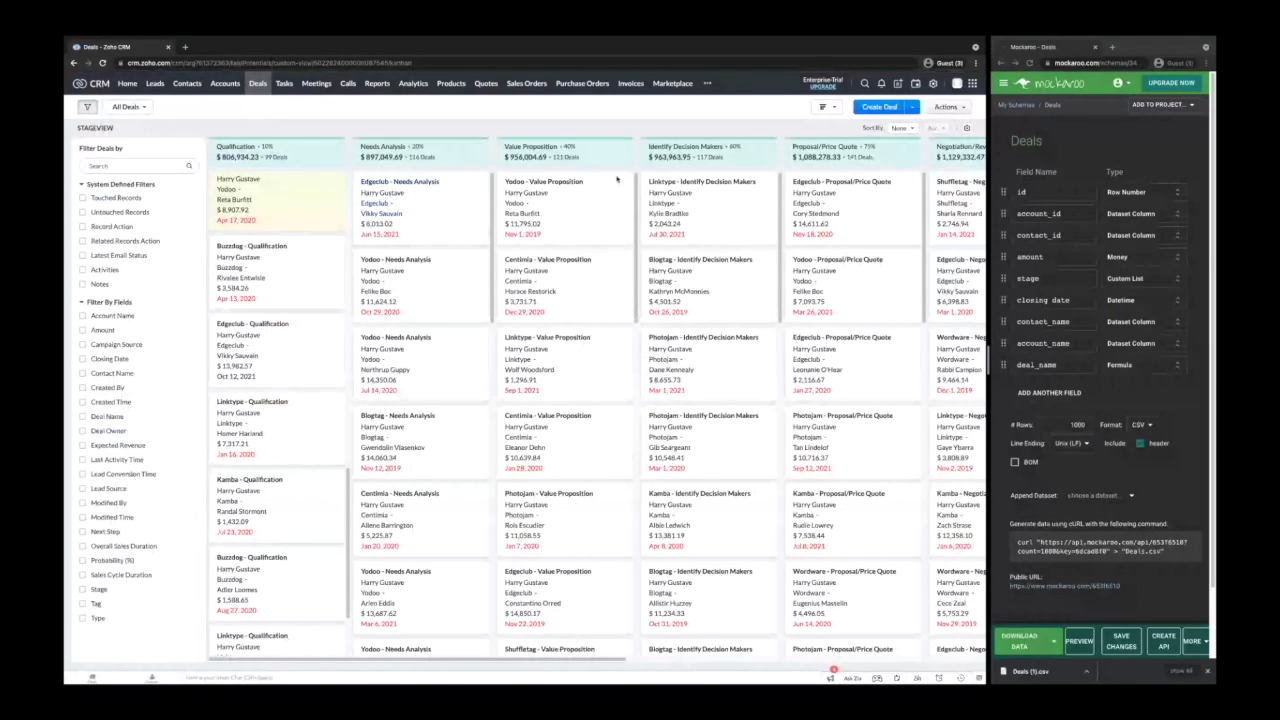
drag(577, 659, 862, 645)
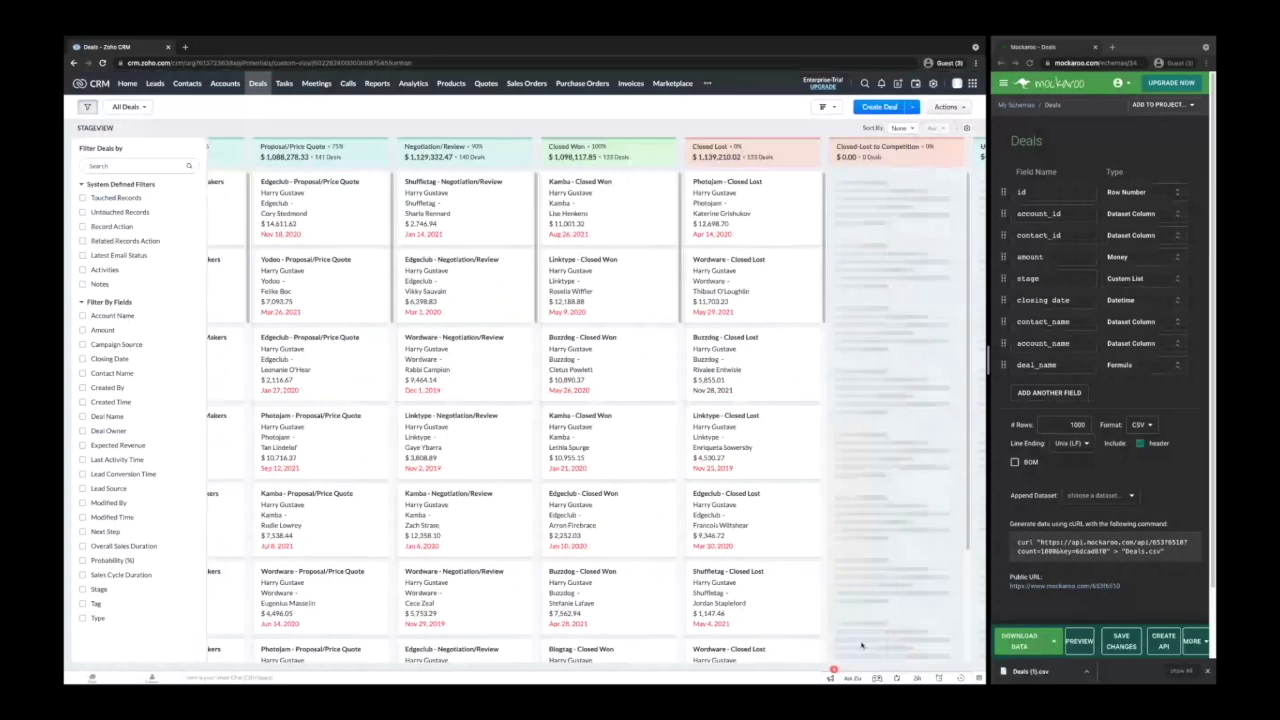
click(187, 83)
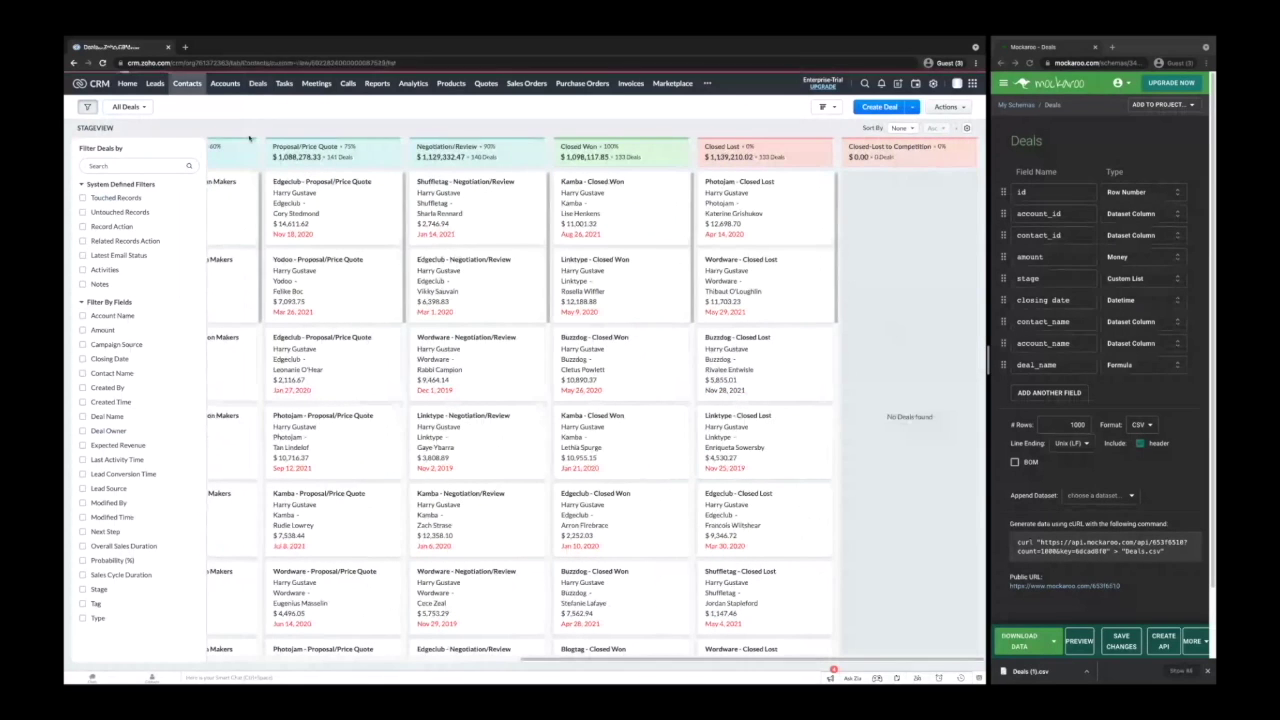